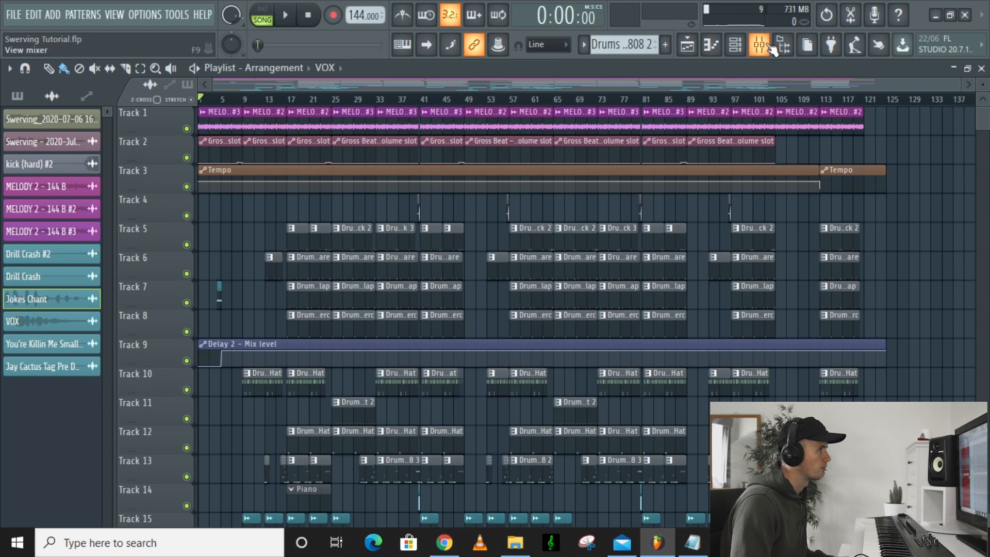
# Step: View the mixer, and inspect the sample settings of the MELODY 2 - 144 B #3 clip in the playlist
pyautogui.click(759, 45)
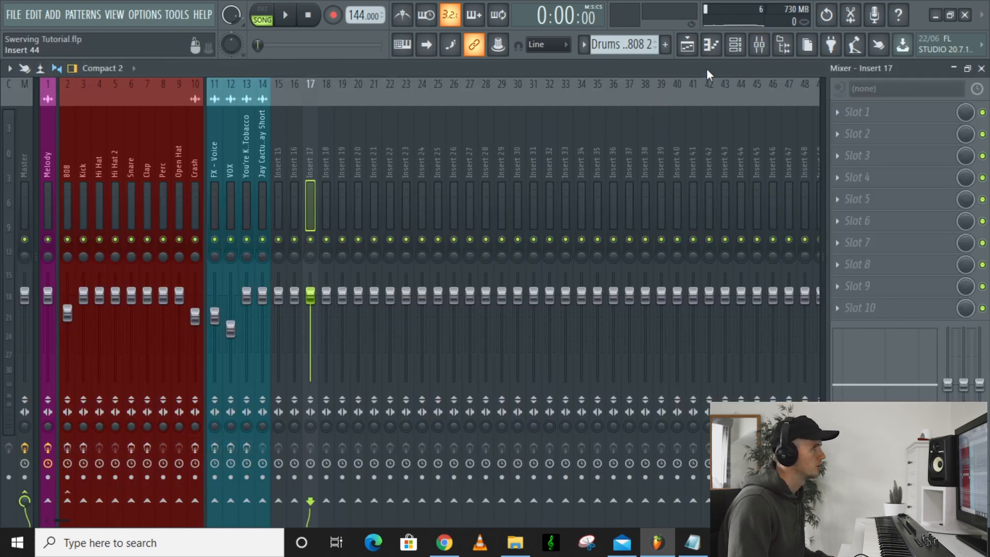
pyautogui.click(687, 45)
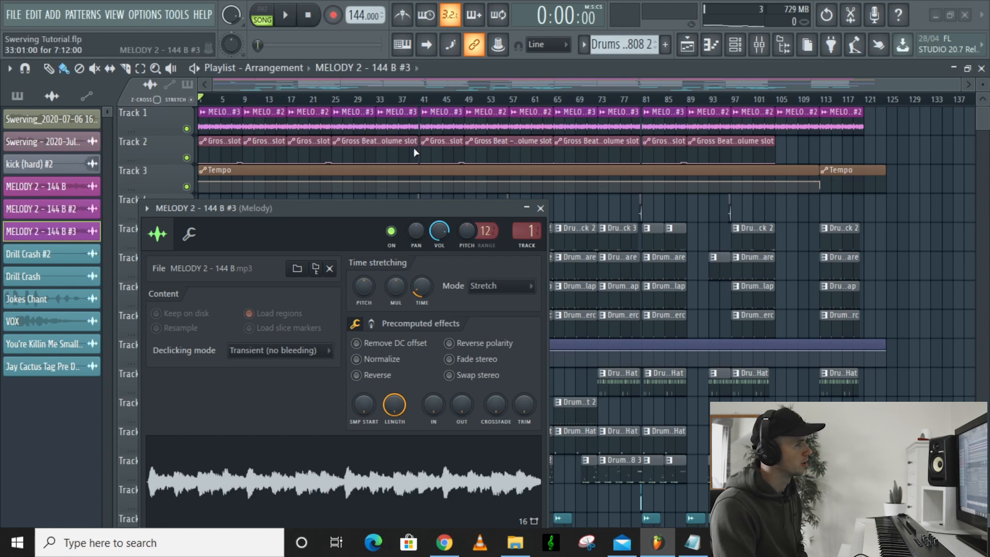
pyautogui.click(541, 208)
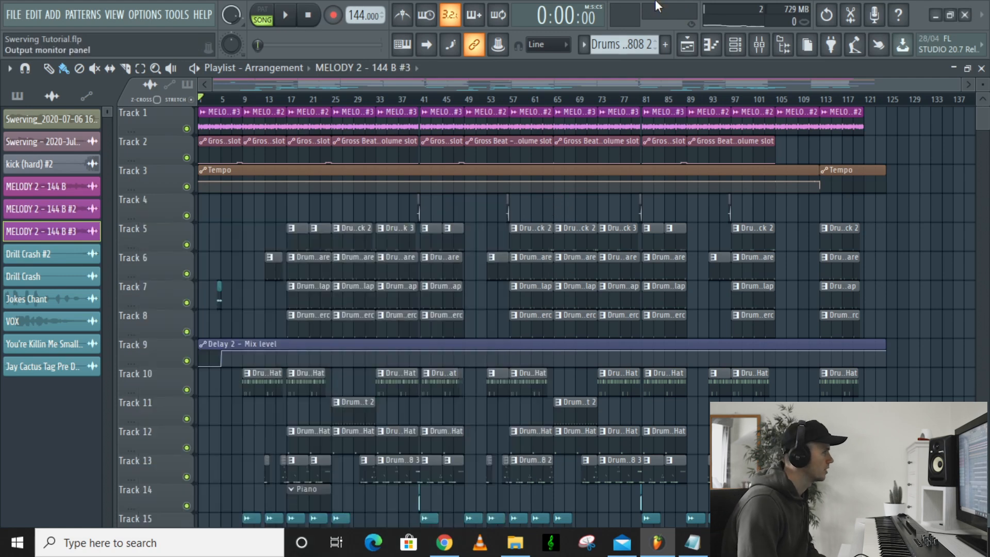
# Step: Open the FabFilter Pro-Q 3 equalizer on the Melody mixer track and place its window clear of the effect slots
pyautogui.click(742, 47)
pyautogui.click(758, 45)
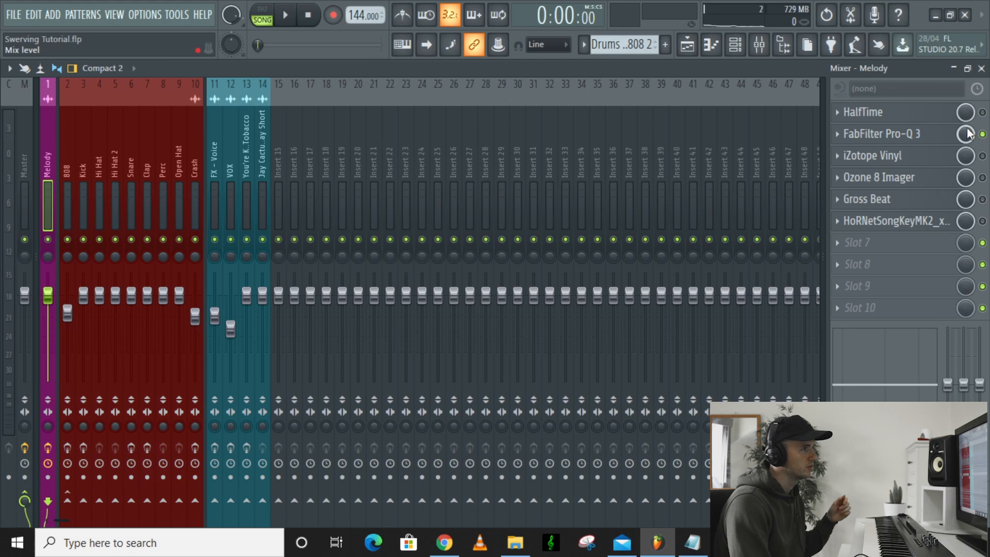
pyautogui.click(921, 144)
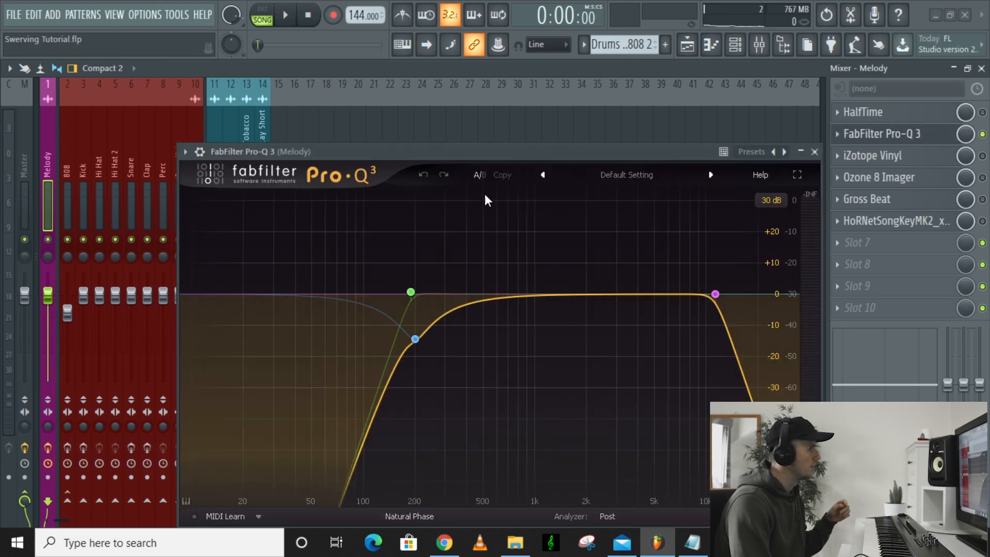
pyautogui.moveTo(419, 152); pyautogui.dragTo(372, 101)
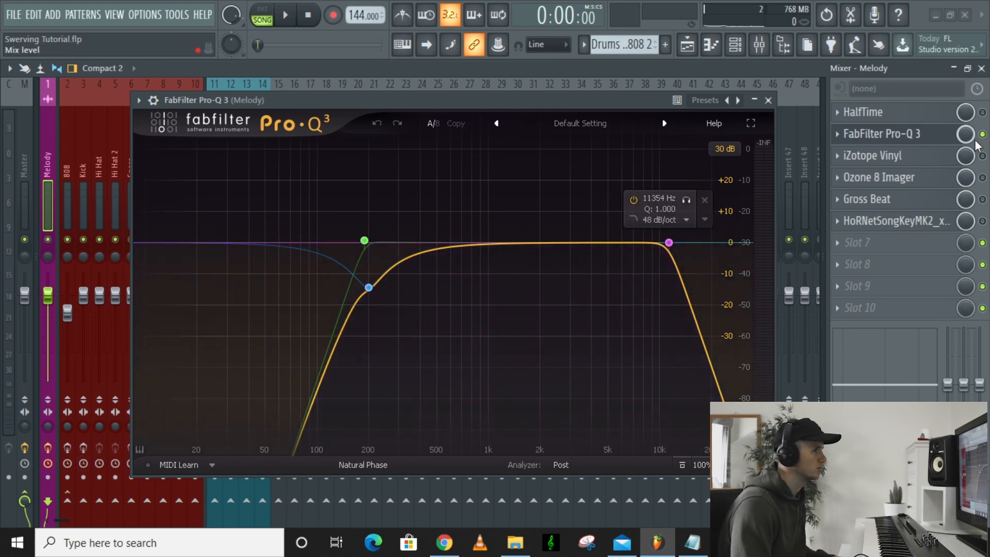
# Step: Play the melody and compare its sound with FabFilter Pro-Q 3 bypassed and enabled
pyautogui.press('space')
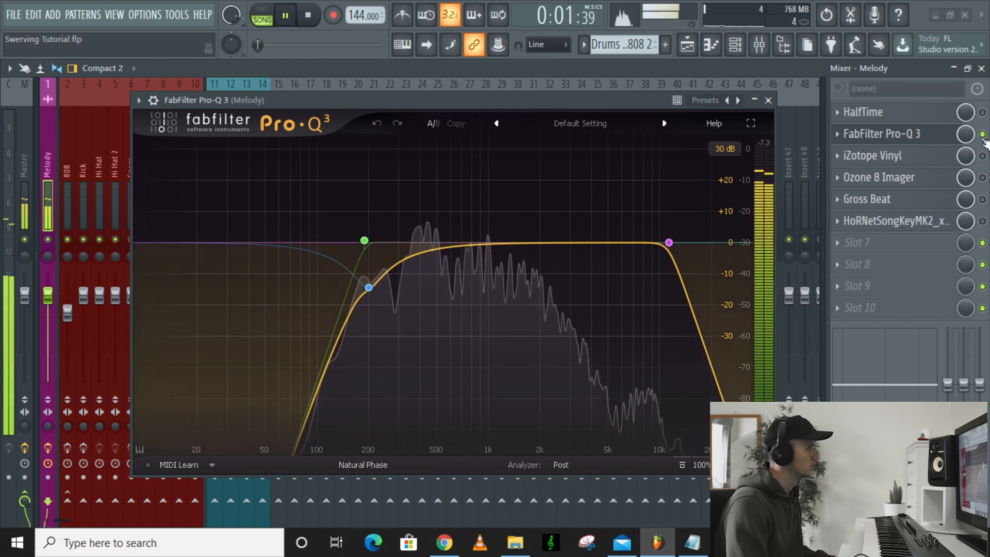
pyautogui.click(981, 135)
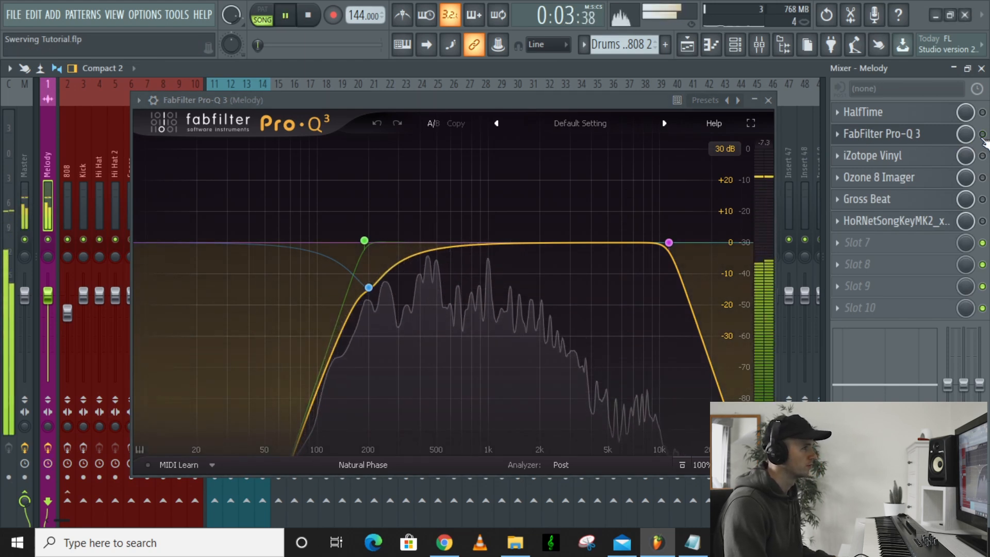
pyautogui.click(982, 134)
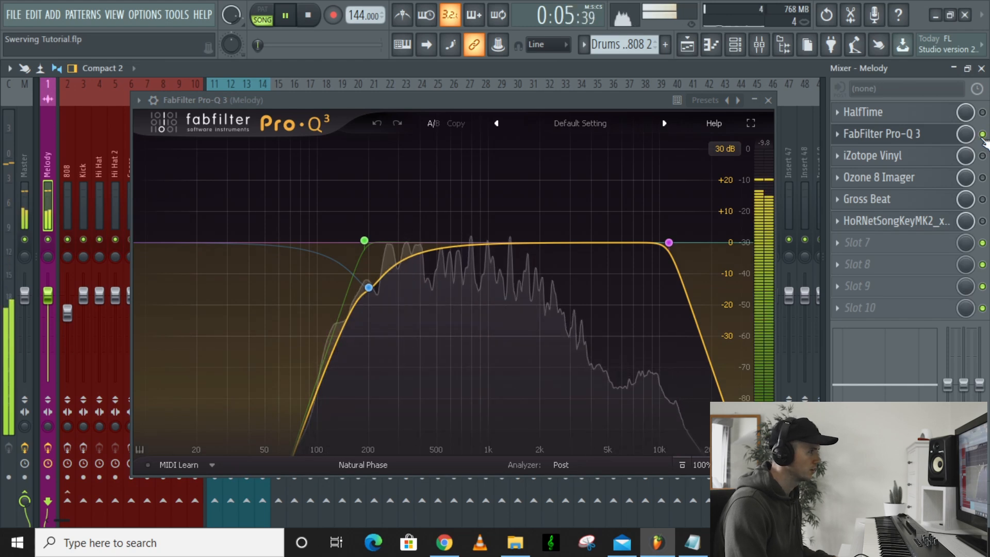
pyautogui.click(286, 22)
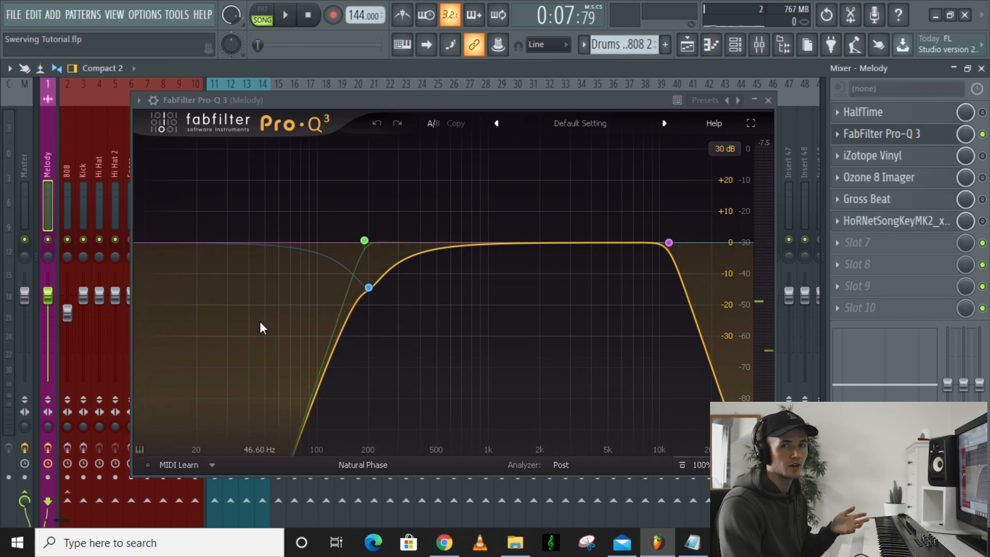
# Step: Enable iZotope Vinyl and Ozone 8 Imager on the Melody mixer track and view each plugin's settings
pyautogui.click(898, 163)
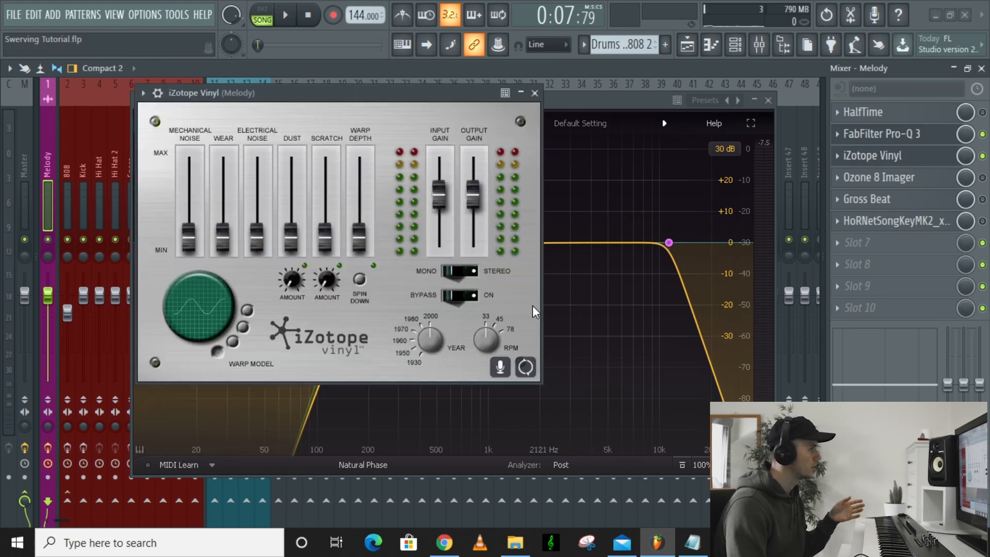
pyautogui.click(535, 93)
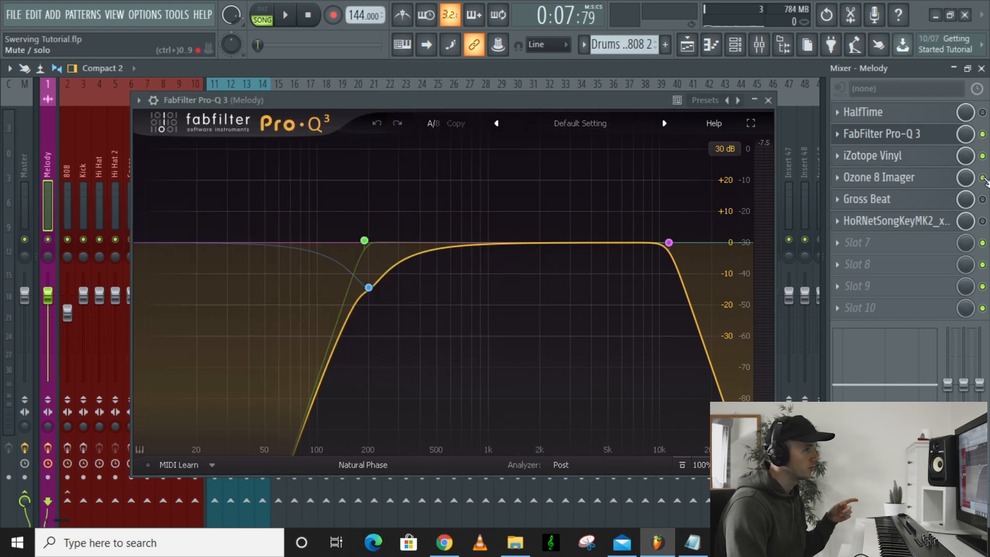
pyautogui.click(874, 180)
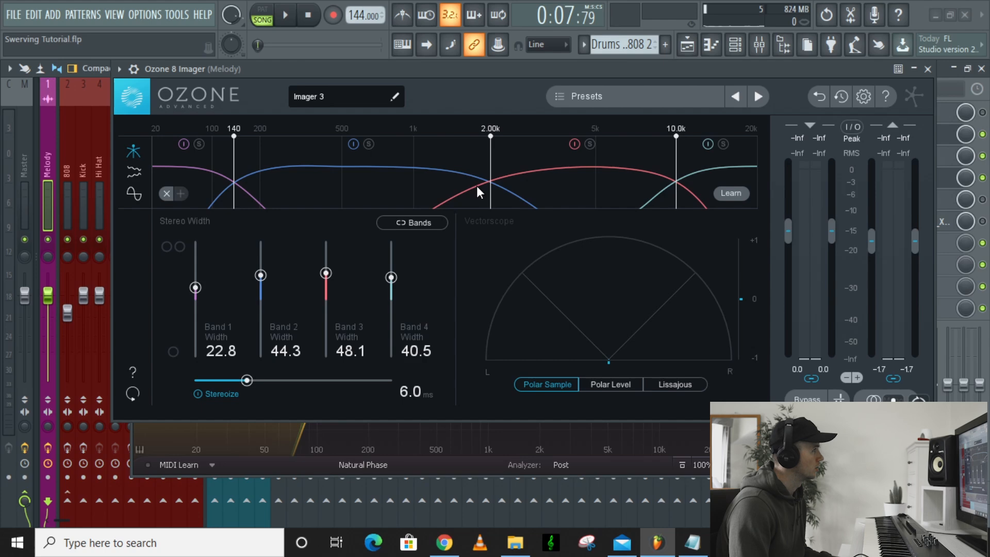
# Step: Play the melody and compare its stereo width with Ozone 8 Imager bypassed and enabled
pyautogui.click(294, 16)
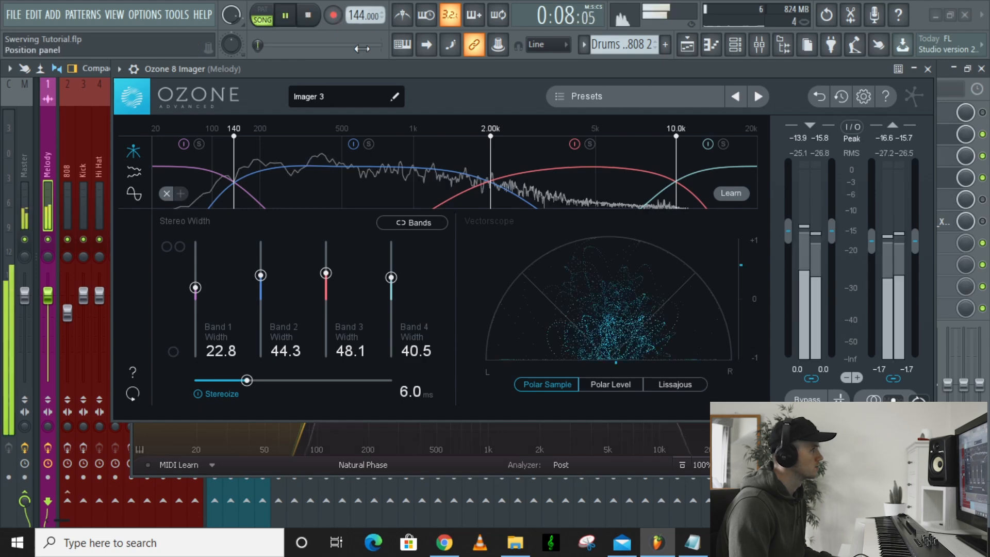
pyautogui.moveTo(451, 68); pyautogui.dragTo(328, 81)
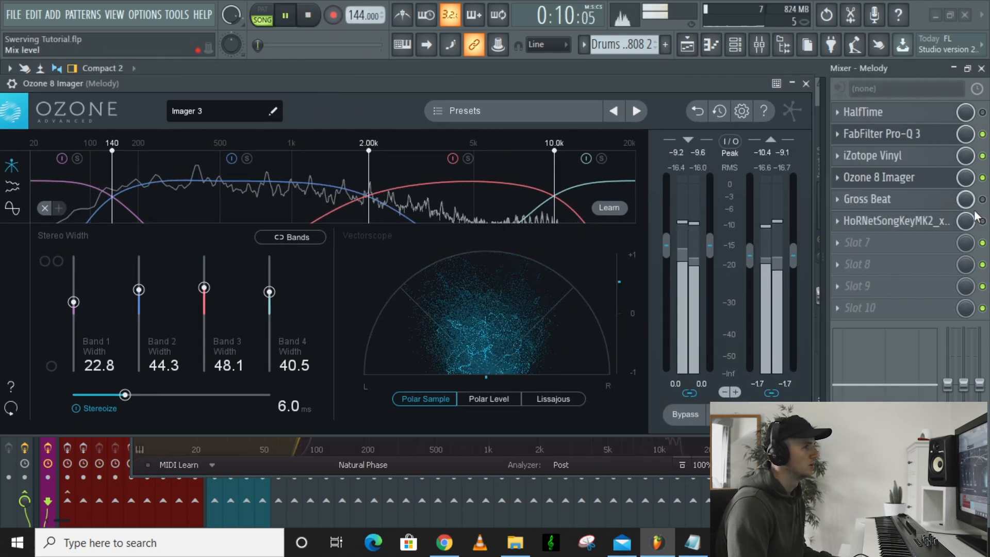
pyautogui.click(982, 178)
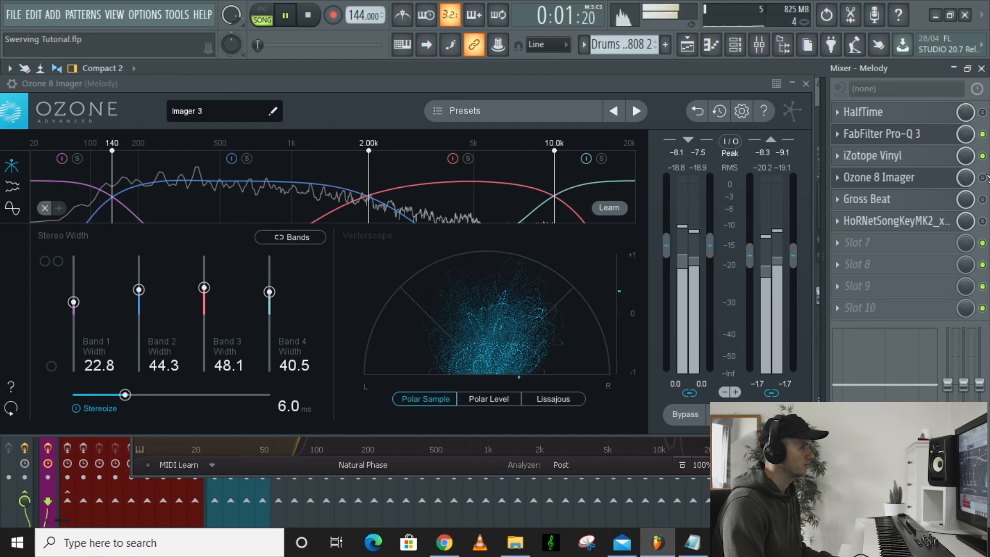
pyautogui.click(982, 178)
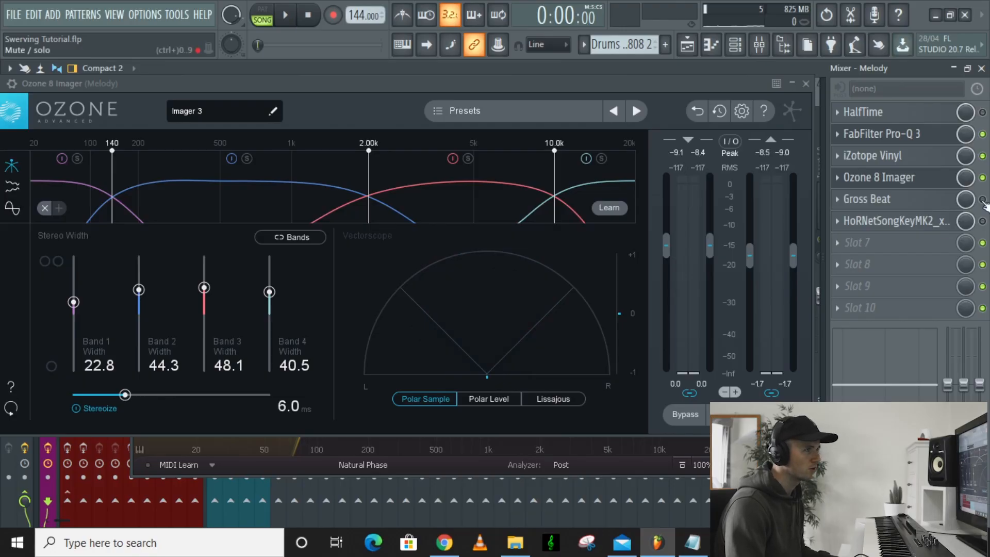
# Step: Enable and inspect Gross Beat and HoRNetSongKeyMK2 on the Melody mixer track, leaving all plugin windows closed
pyautogui.click(891, 200)
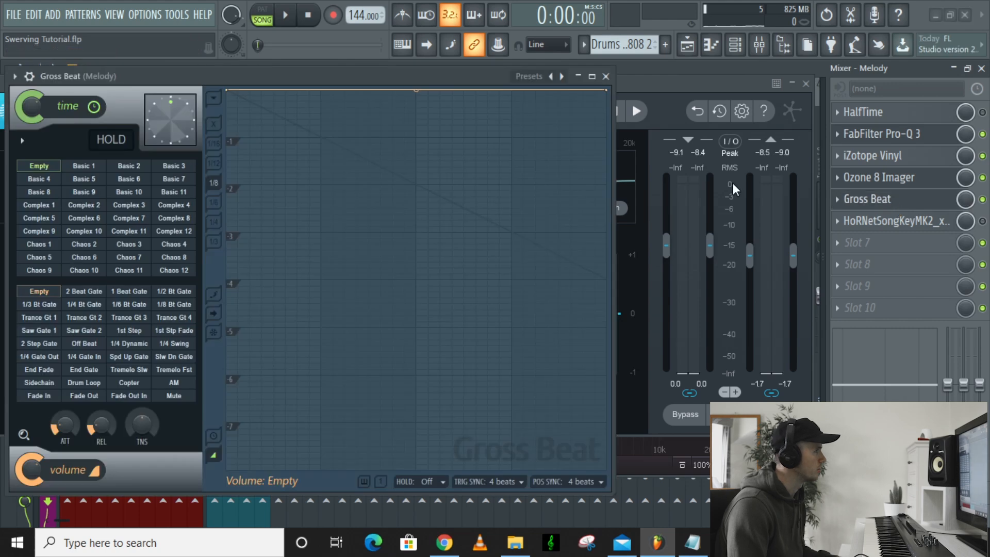
pyautogui.click(606, 76)
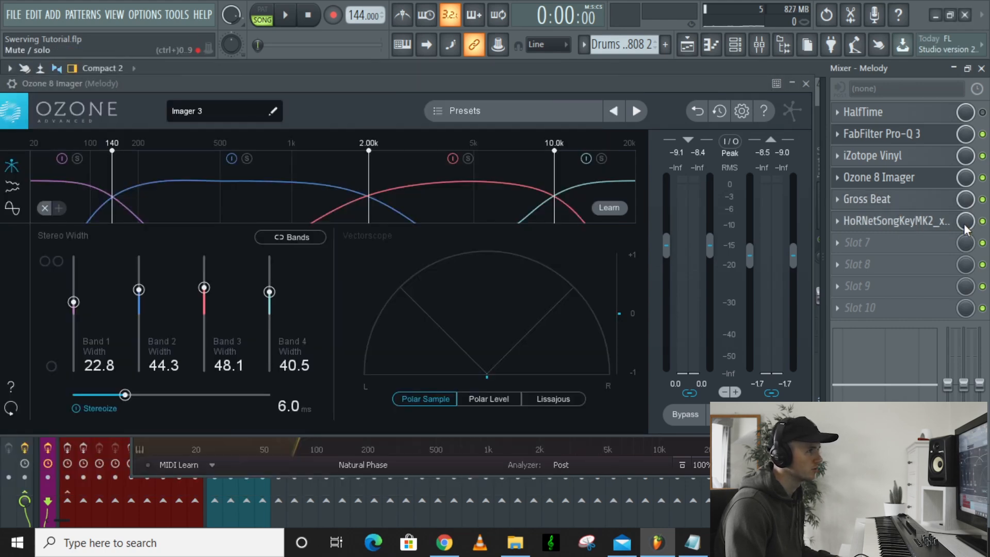
pyautogui.click(897, 221)
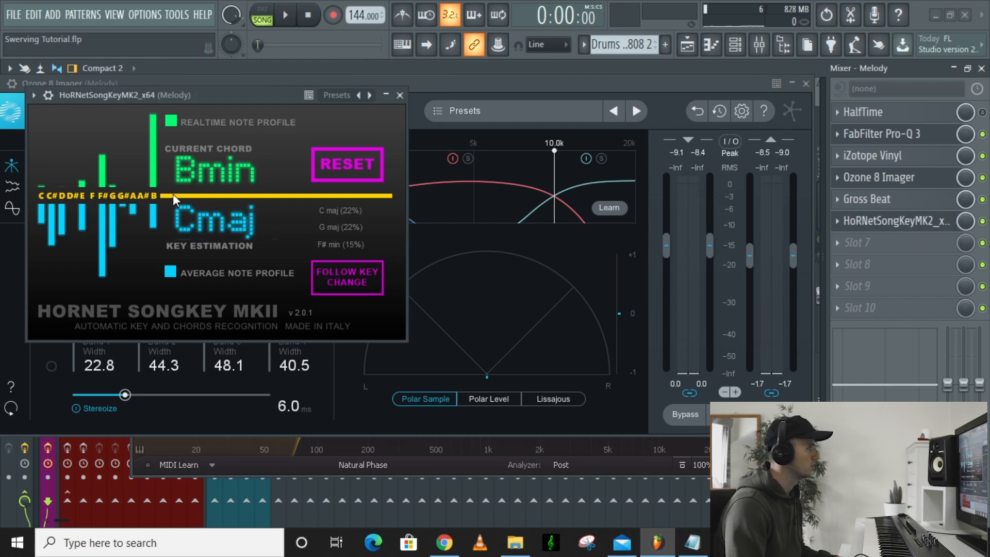
pyautogui.moveTo(214, 97); pyautogui.dragTo(272, 112)
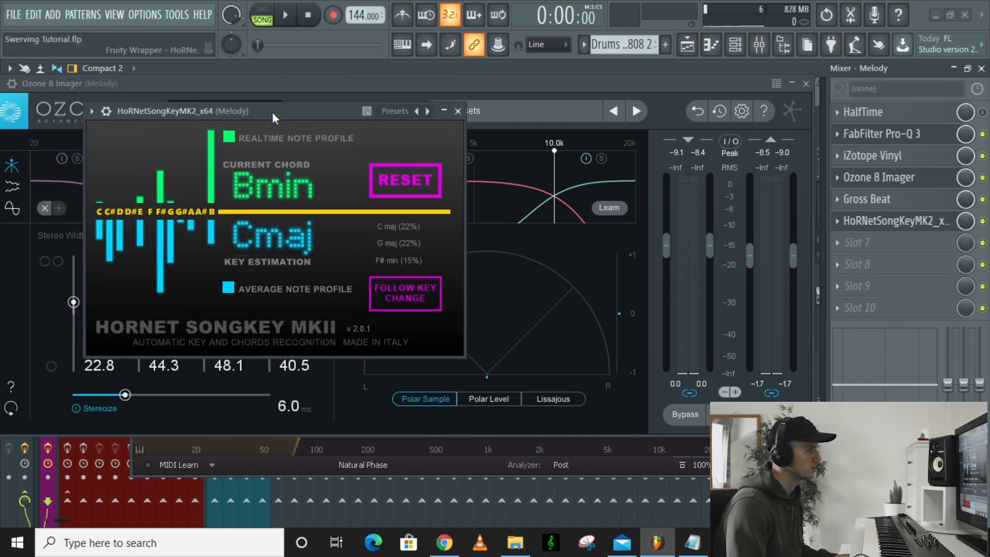
pyautogui.click(458, 111)
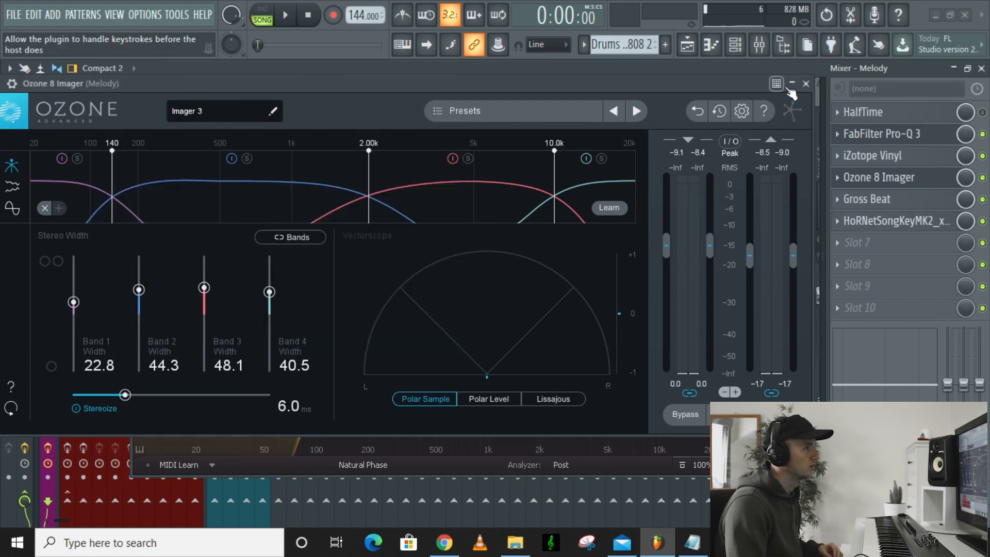
pyautogui.click(806, 84)
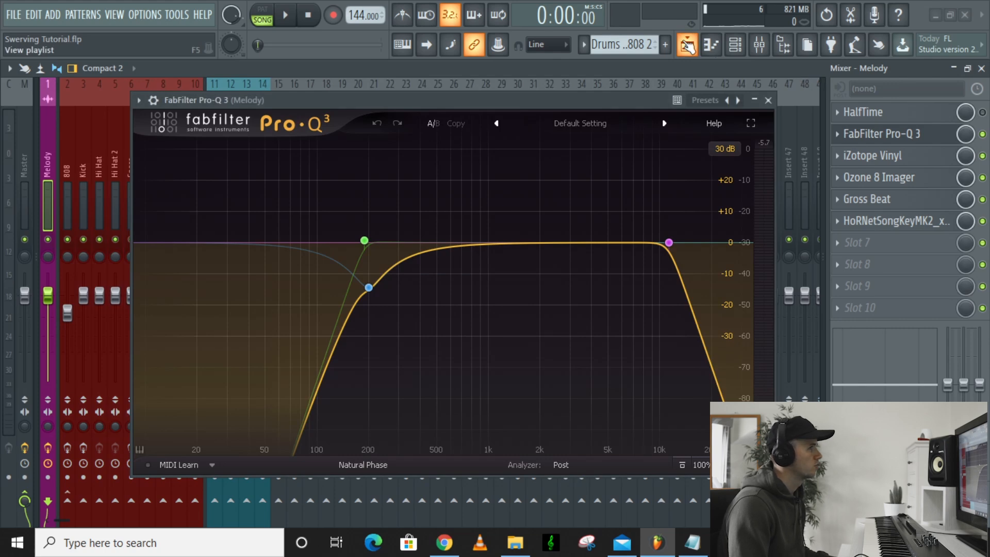
pyautogui.click(767, 100)
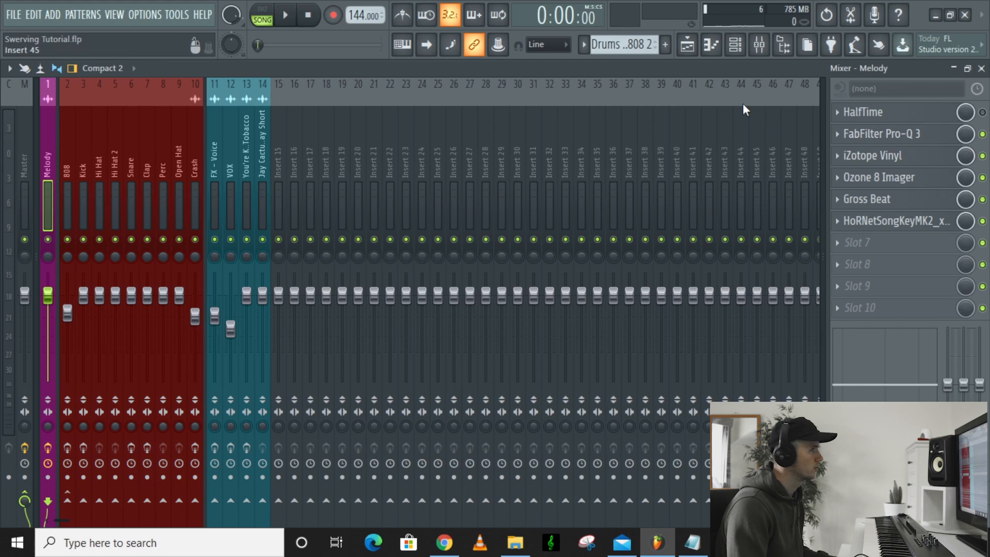
# Step: Set the playlist's playback position to bar 17 and leave only tracks 1, 2, 3, 6 and 7 unmuted
pyautogui.click(687, 44)
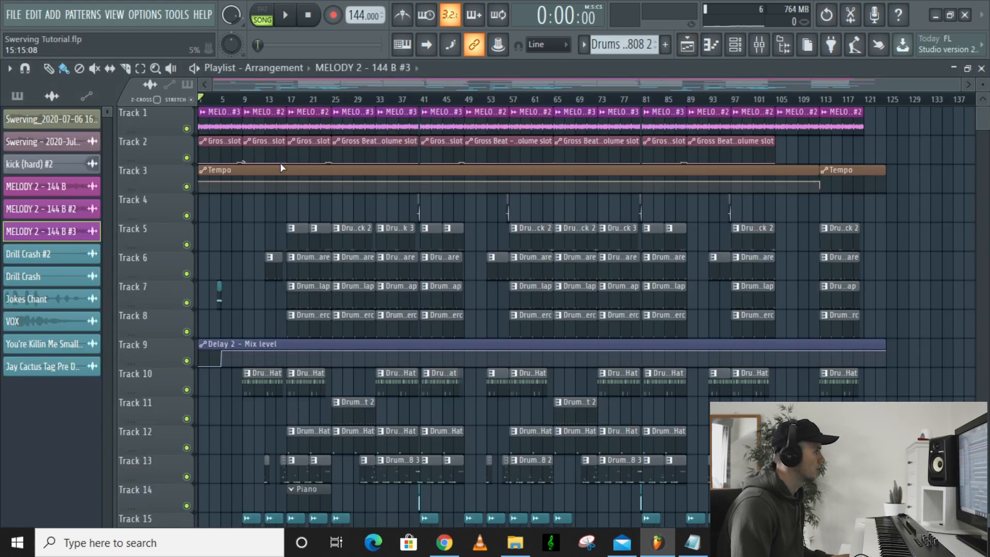
pyautogui.scroll(3, 278, 162)
pyautogui.click(292, 99)
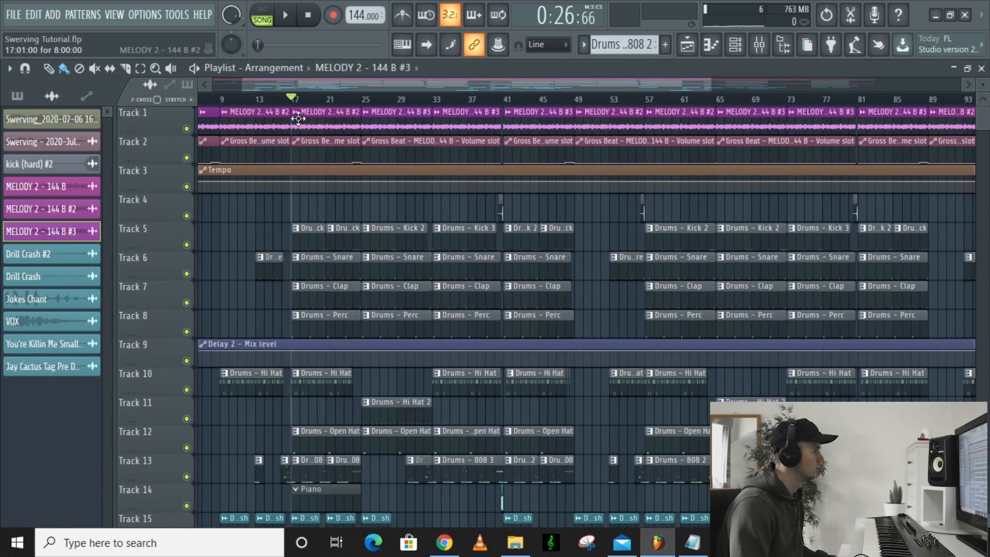
pyautogui.rightClick(187, 303)
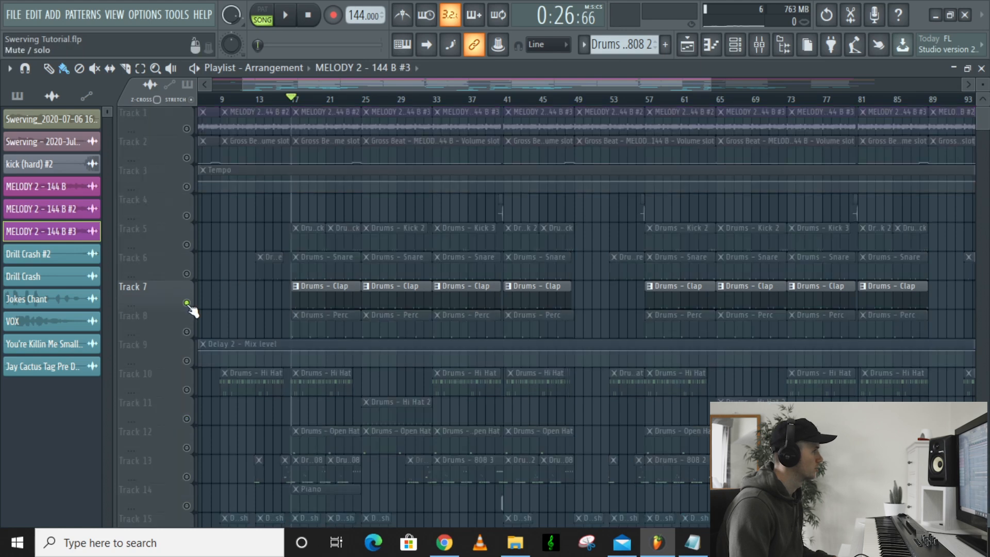
pyautogui.click(187, 274)
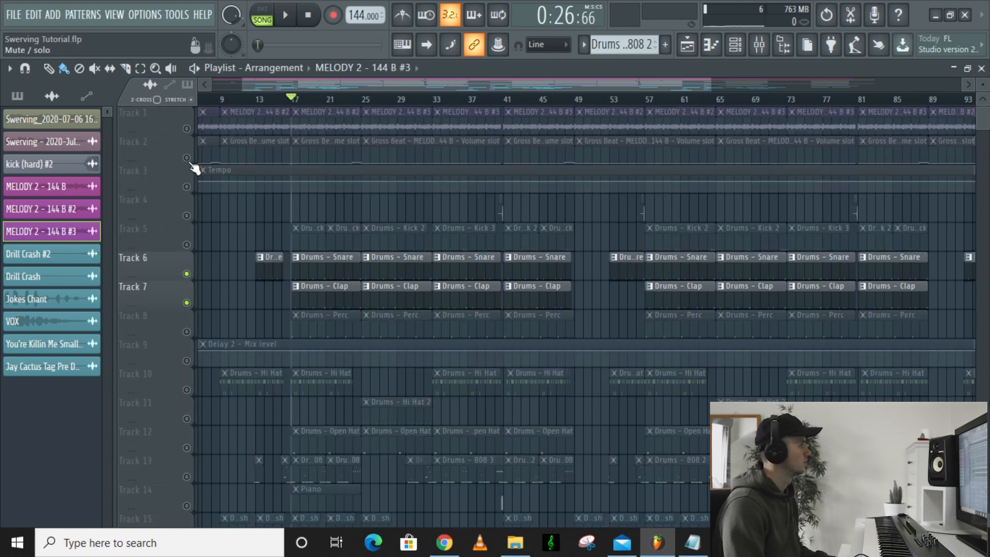
pyautogui.click(187, 128)
pyautogui.click(186, 158)
pyautogui.click(186, 187)
# Step: Briefly play the isolated tracks, and inspect the sample settings of the MELODY 2 - 144 B #2 clip at bar 17
pyautogui.press('space')
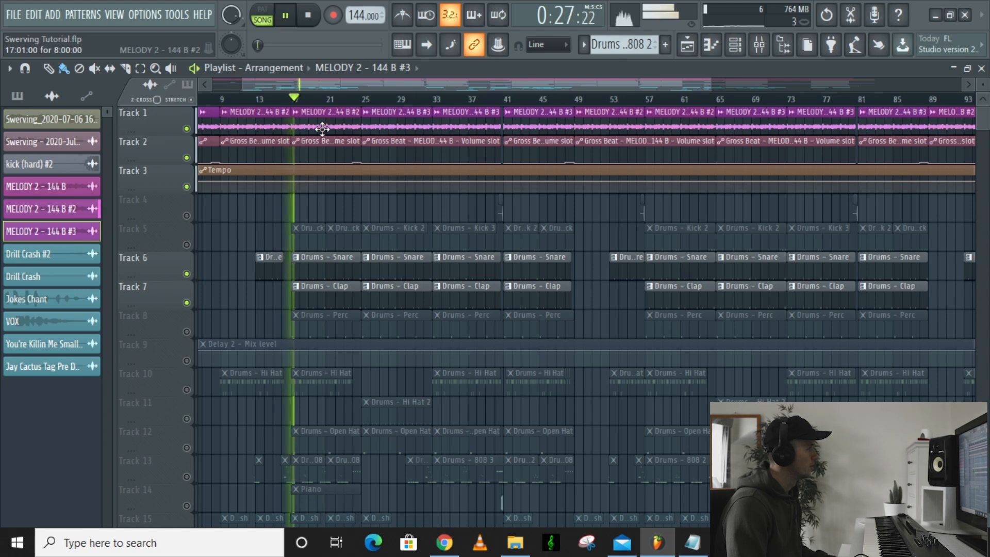
pyautogui.press('space')
pyautogui.doubleClick(309, 112)
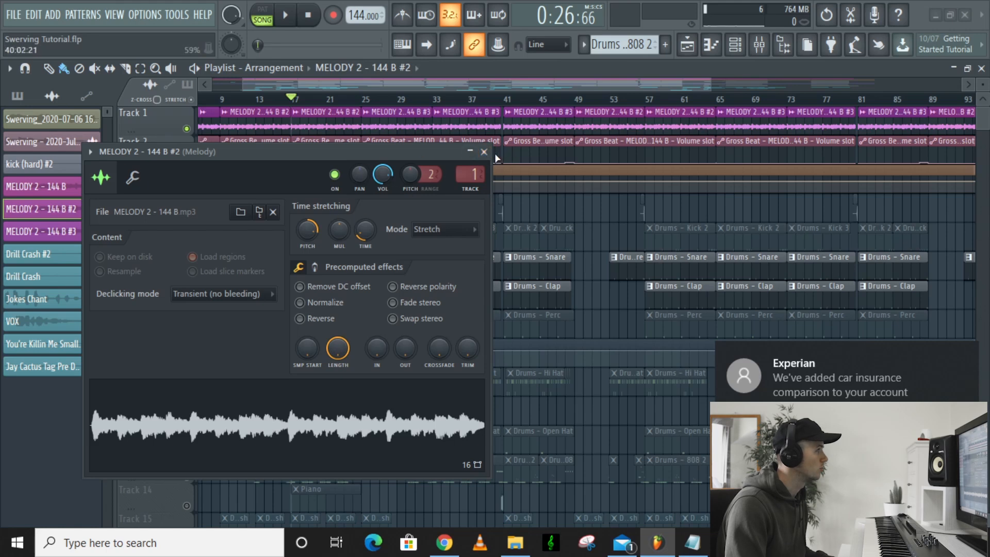
pyautogui.click(483, 151)
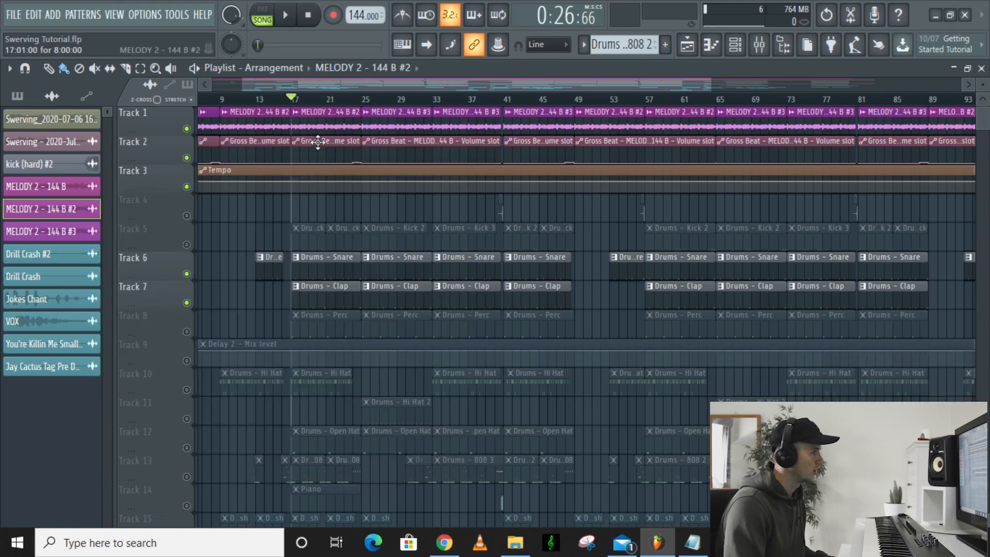
# Step: Play from bar 17 and compare the snare with the clap on Track 7 muted and unmuted
pyautogui.press('space')
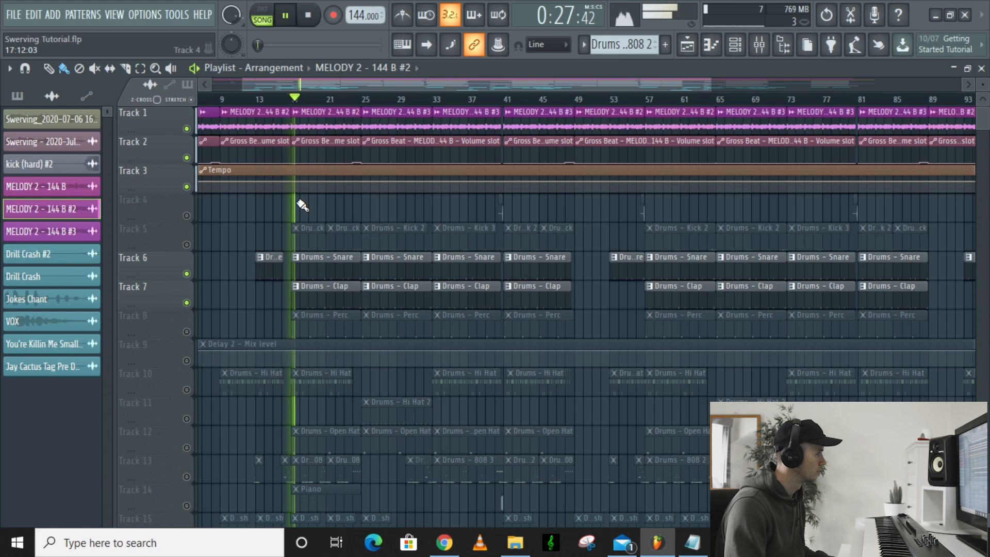
pyautogui.click(187, 303)
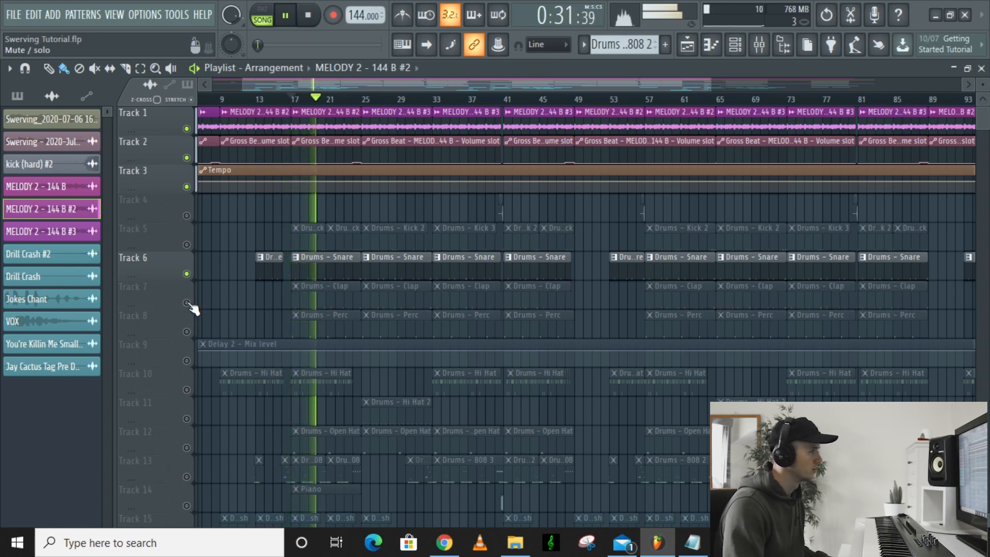
pyautogui.click(186, 303)
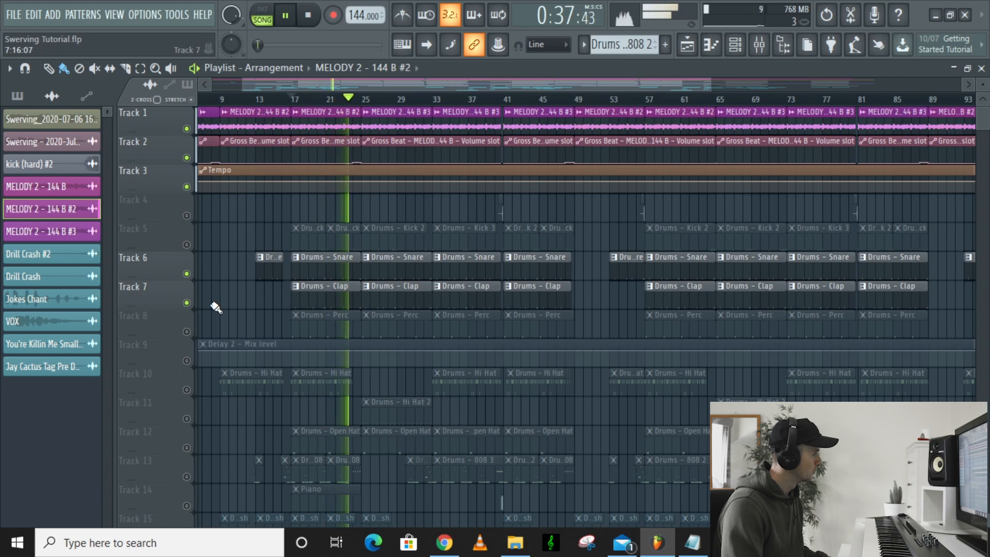
pyautogui.press('space')
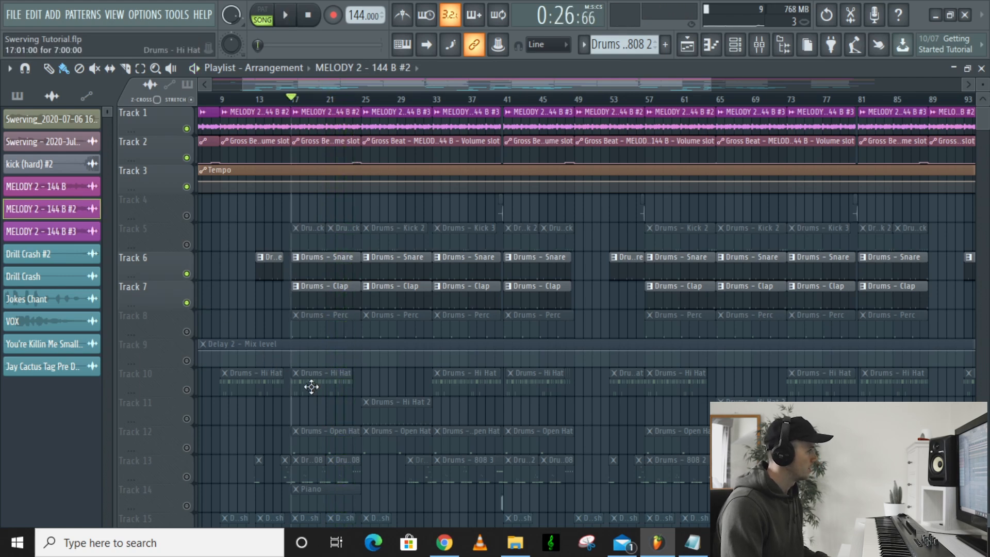
# Step: Unmute Track 10 and audition the Drums - Hi Hat pattern in its piano roll, then return to the playlist
pyautogui.click(187, 390)
pyautogui.doubleClick(303, 382)
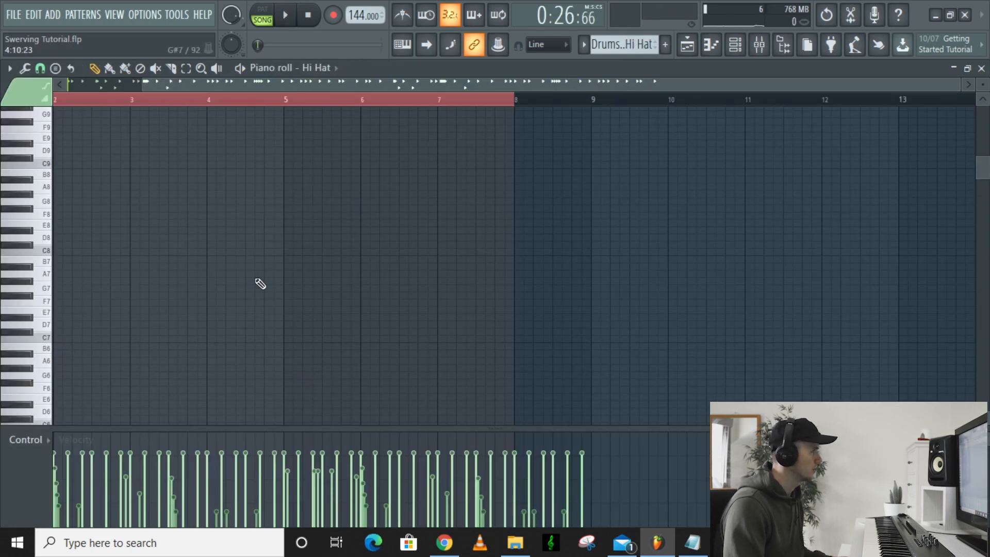
pyautogui.scroll(-10, 262, 283)
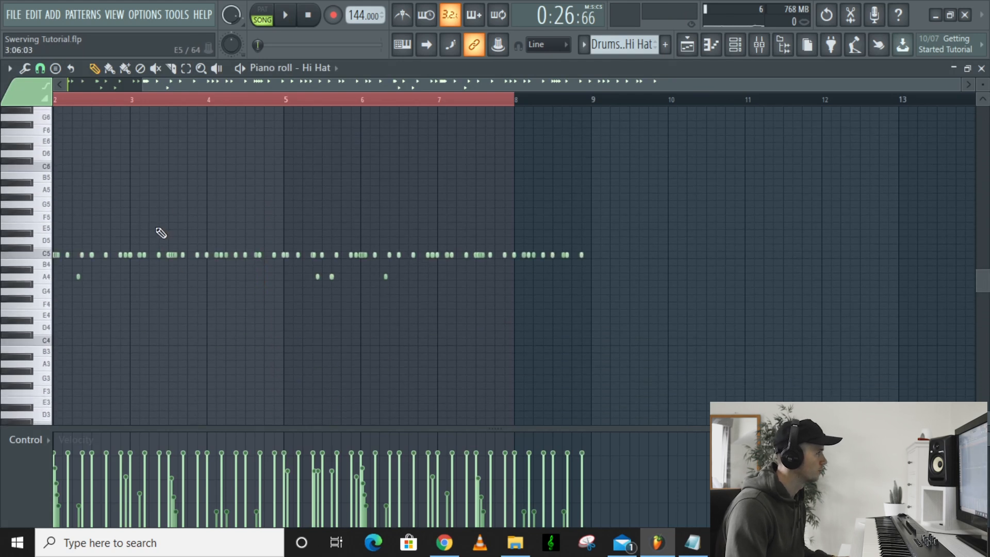
pyautogui.press('space')
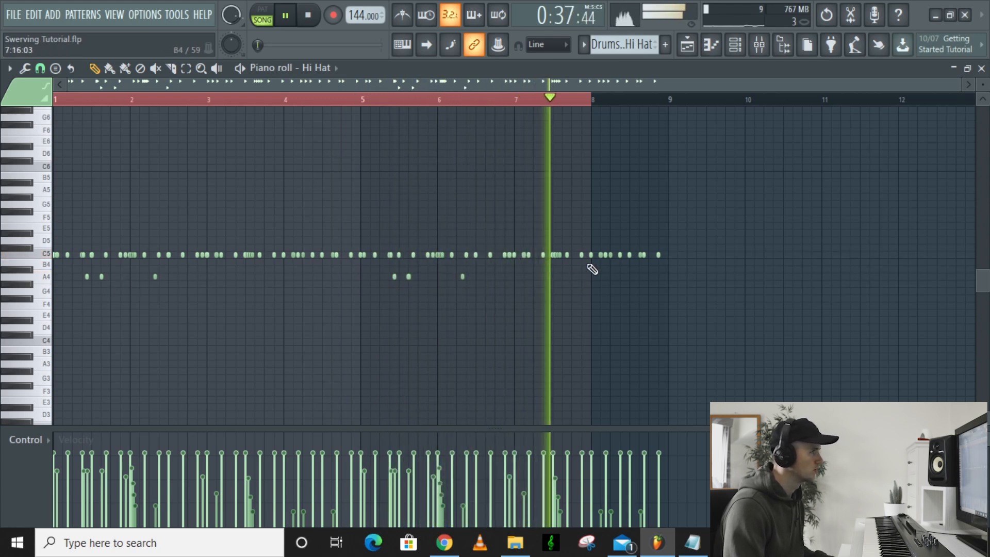
pyautogui.click(734, 49)
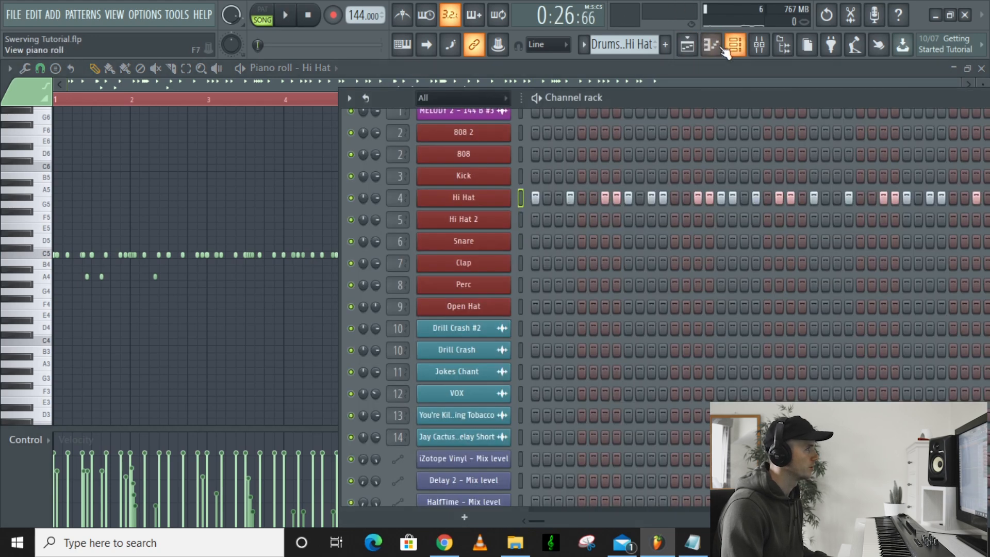
pyautogui.click(691, 47)
# Step: Unmute Track 12 and audition the Drums - Open Hat pattern from bar 17 in its piano roll, ending in the playlist
pyautogui.scroll(-3, 274, 309)
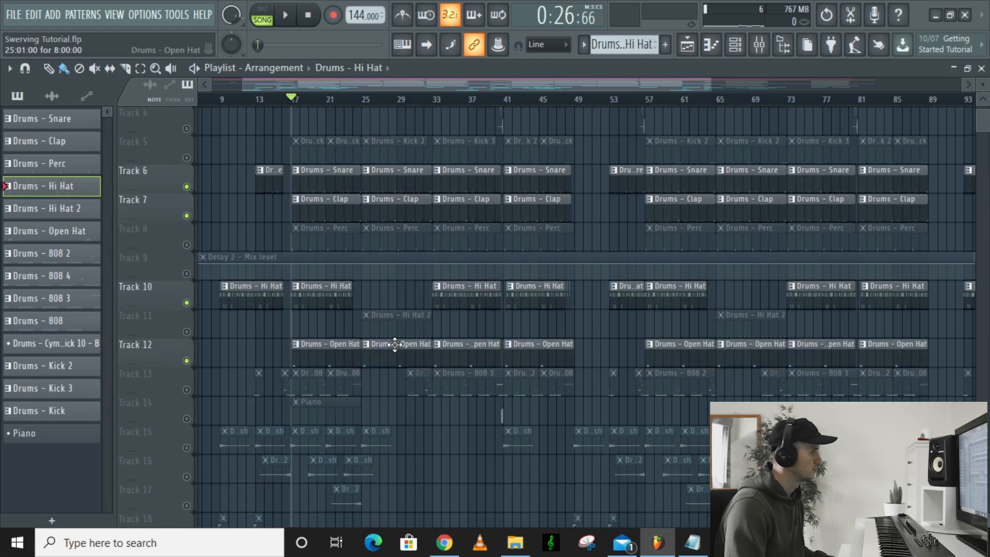
pyautogui.doubleClick(328, 350)
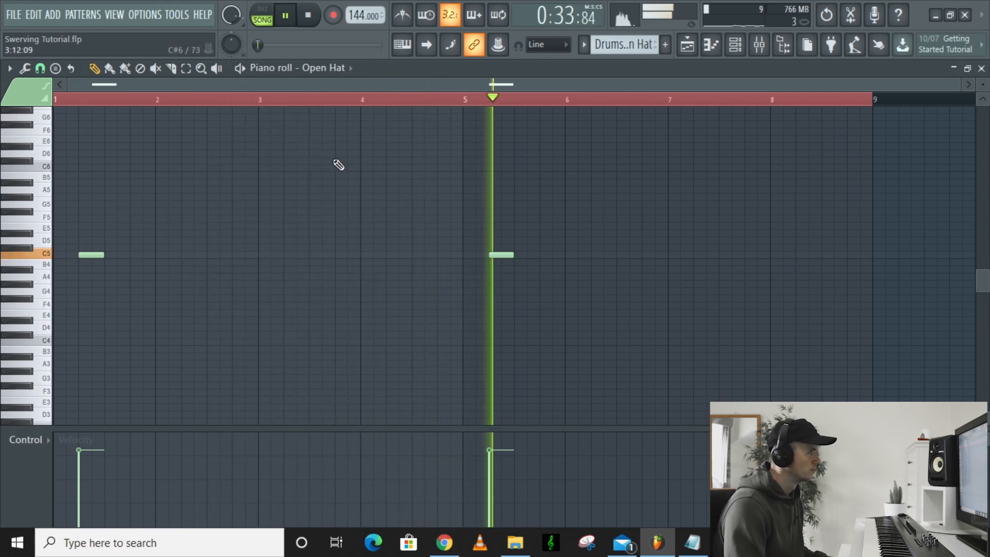
pyautogui.press('space')
pyautogui.click(696, 48)
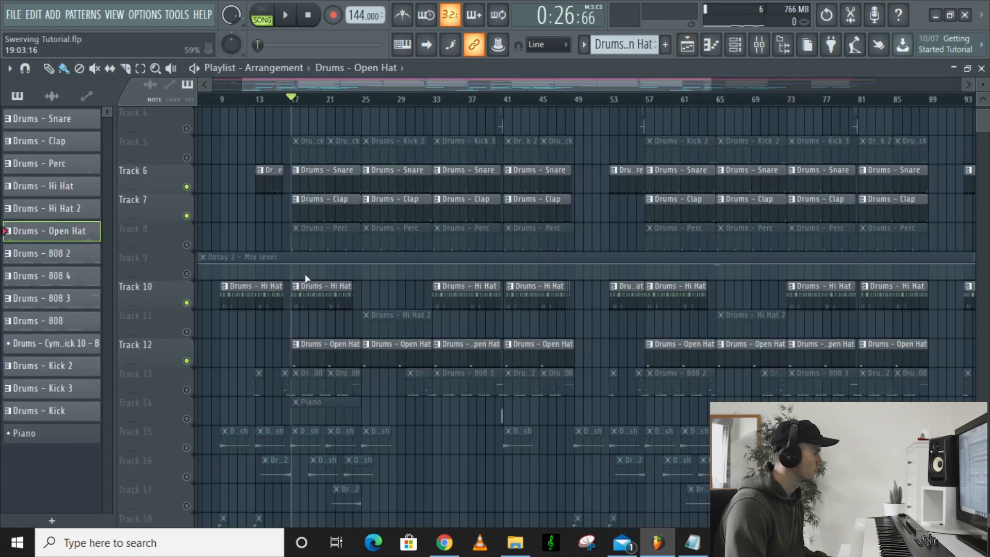
# Step: Unmute Track 13 and play the Drums - 808 pattern from bar 17 in its piano roll, ending in the playlist
pyautogui.scroll(-2, 232, 316)
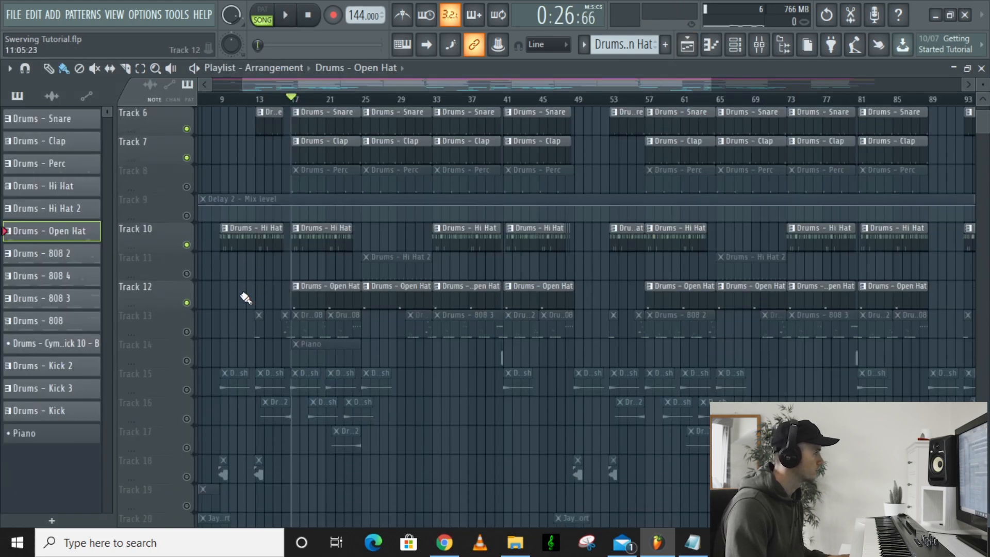
pyautogui.scroll(2, 252, 250)
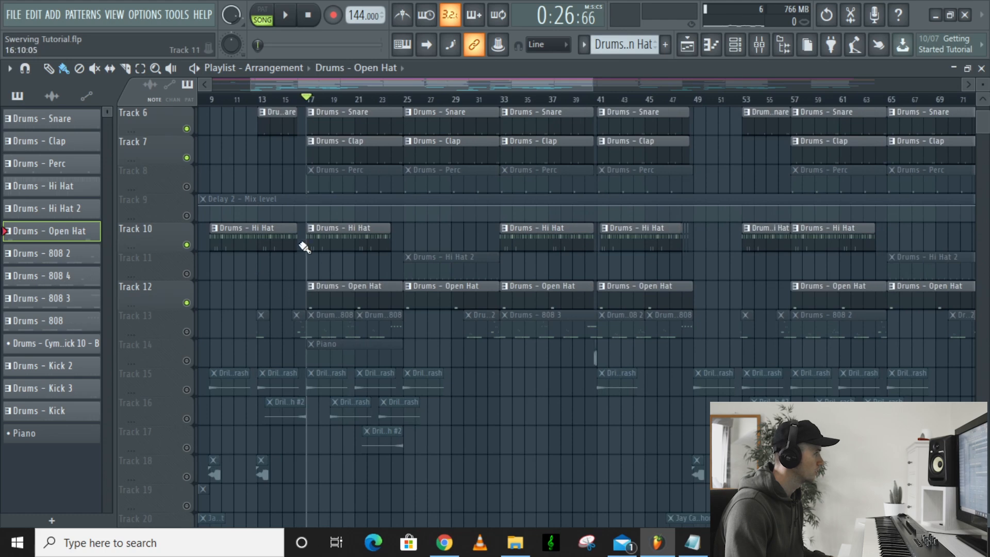
pyautogui.click(187, 331)
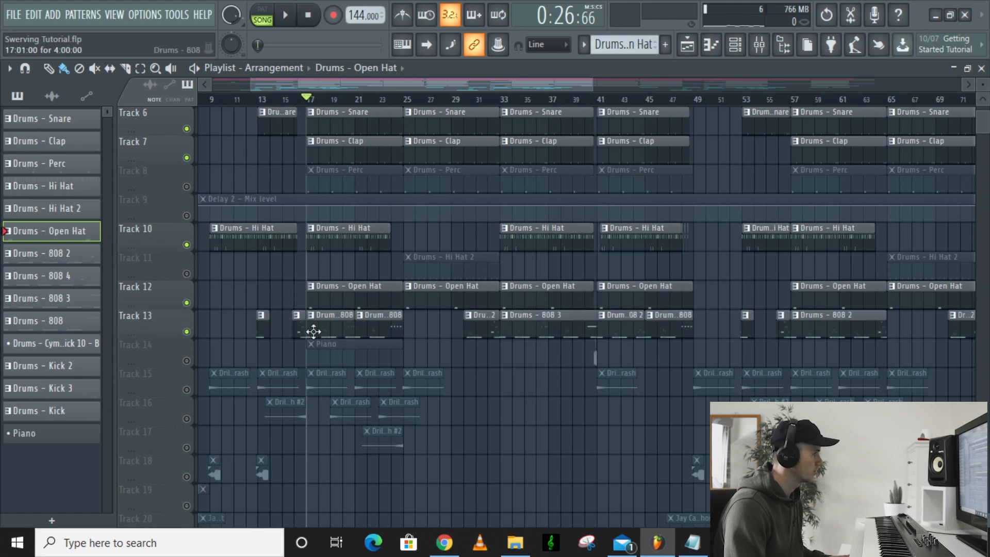
pyautogui.scroll(3, 322, 332)
pyautogui.doubleClick(319, 329)
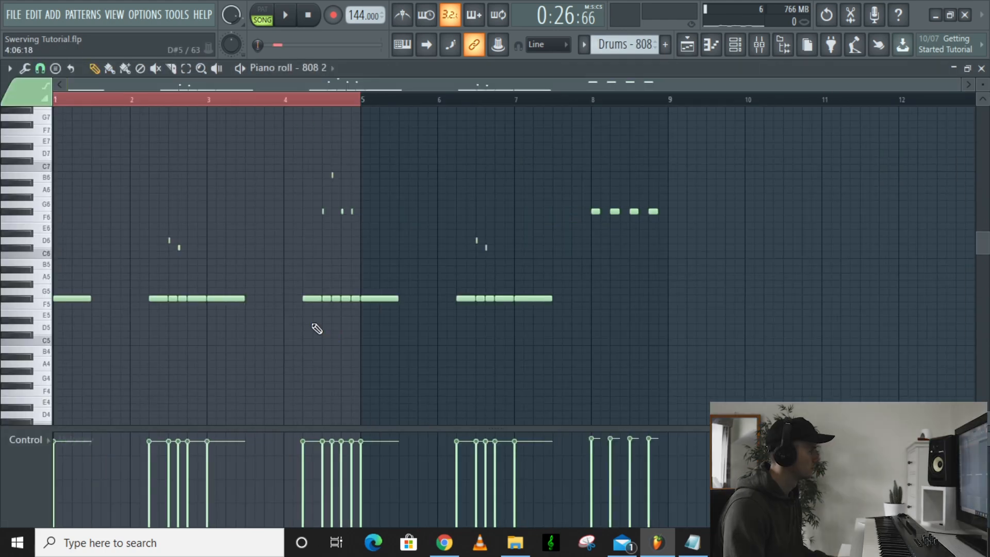
pyautogui.press('space')
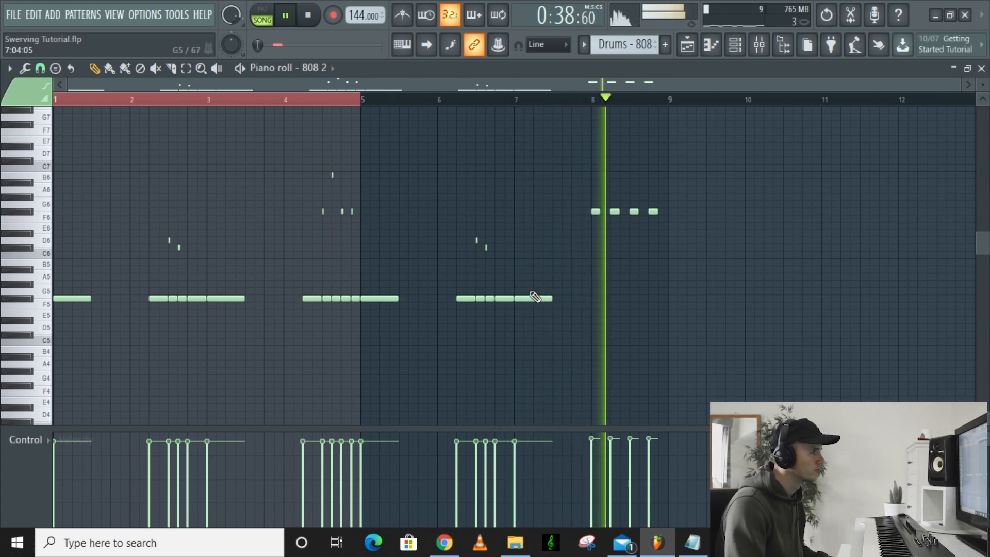
pyautogui.press('space')
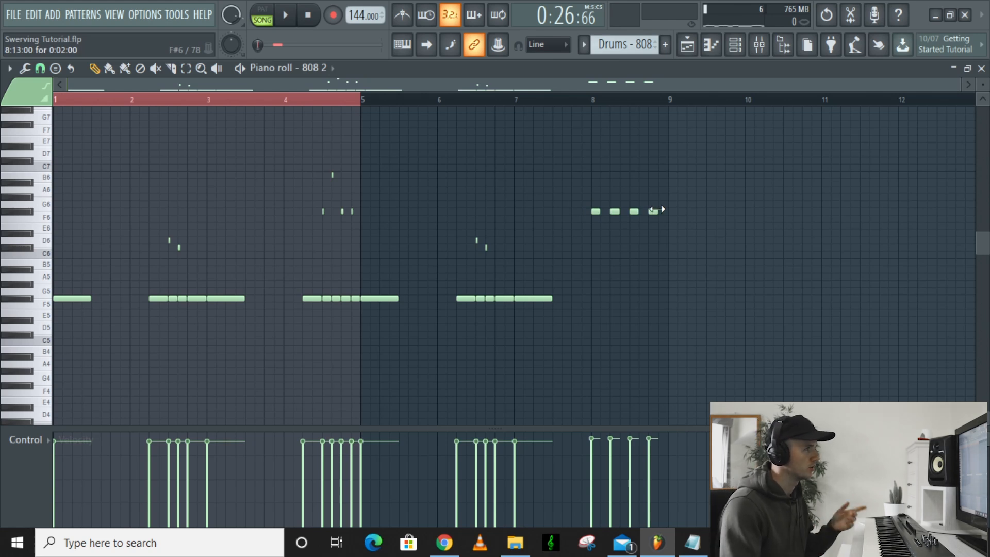
pyautogui.click(688, 46)
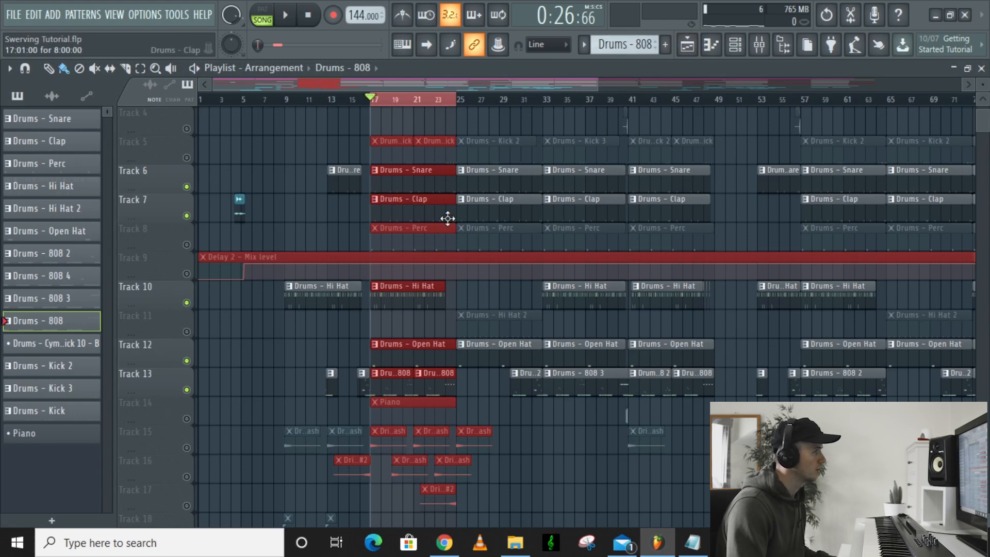
# Step: Unmute Track 8 and audition the Drums - Perc pattern in its piano roll, returning to the playlist
pyautogui.scroll(3, 449, 151)
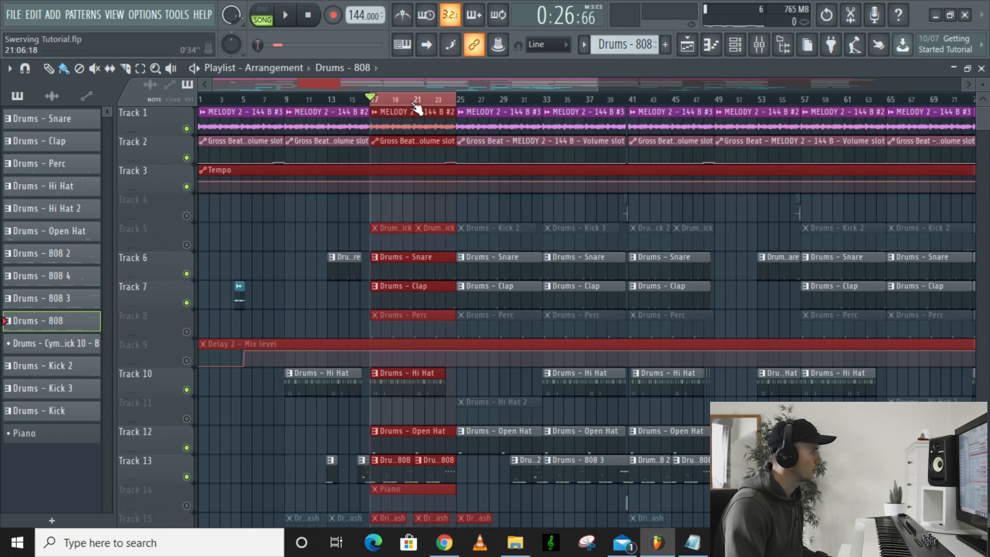
pyautogui.click(187, 332)
pyautogui.doubleClick(386, 322)
pyautogui.press('space')
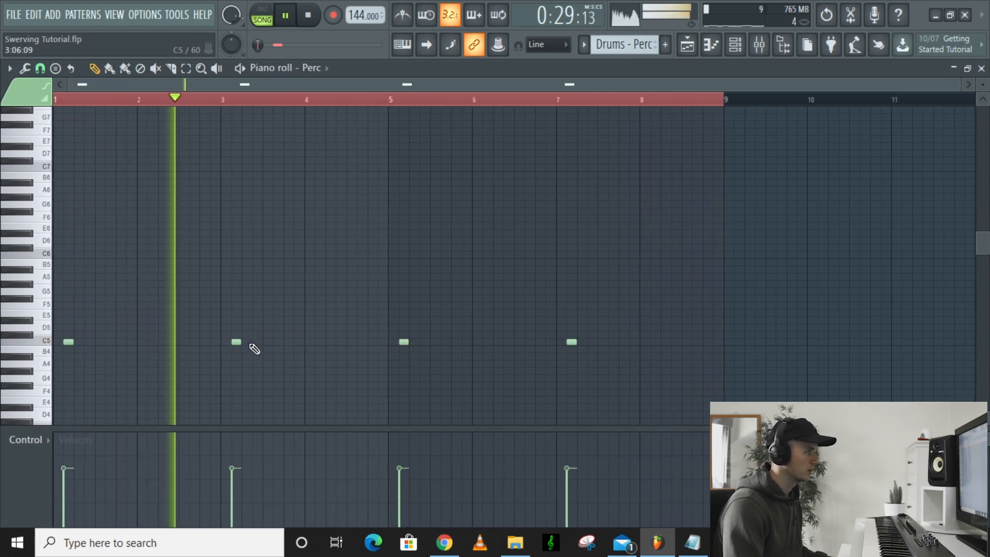
pyautogui.click(737, 45)
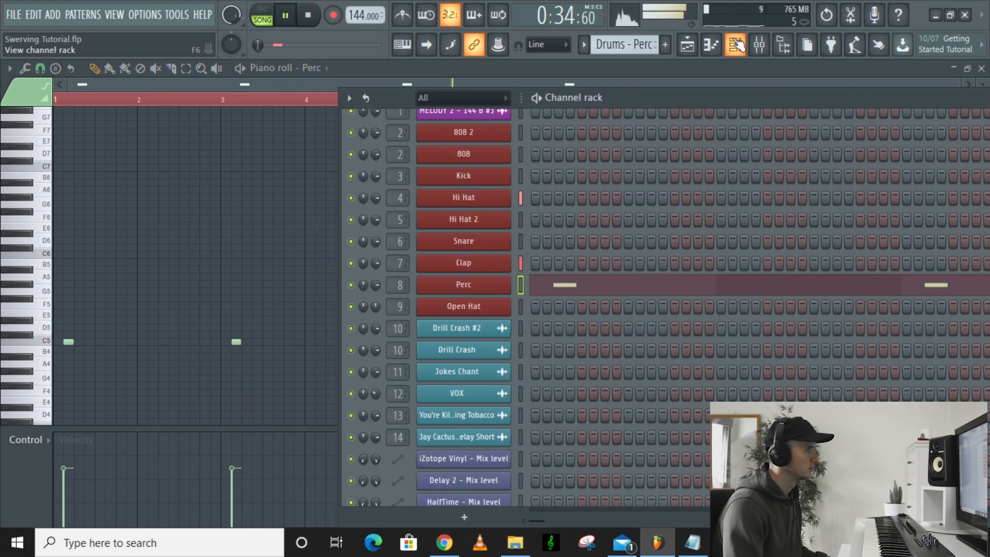
pyautogui.click(687, 47)
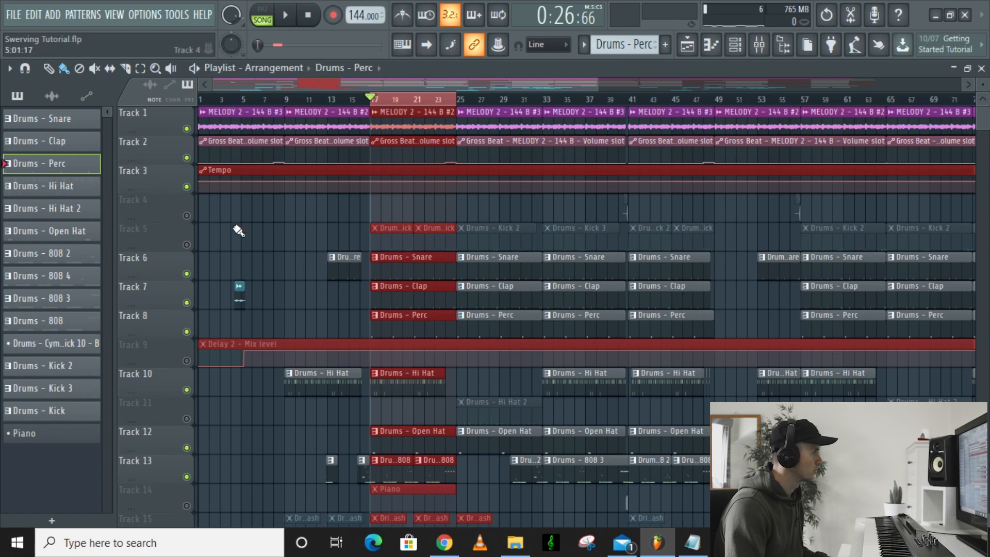
# Step: Unmute the kick on Track 5, set the playback position to bar 24, and play the Gross Beat automation there
pyautogui.click(186, 246)
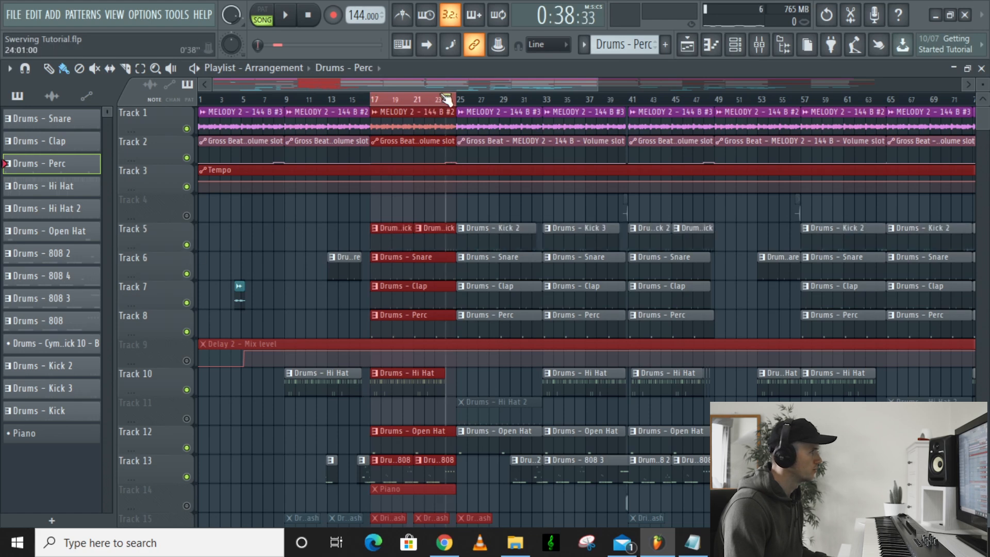
pyautogui.scroll(4, 438, 169)
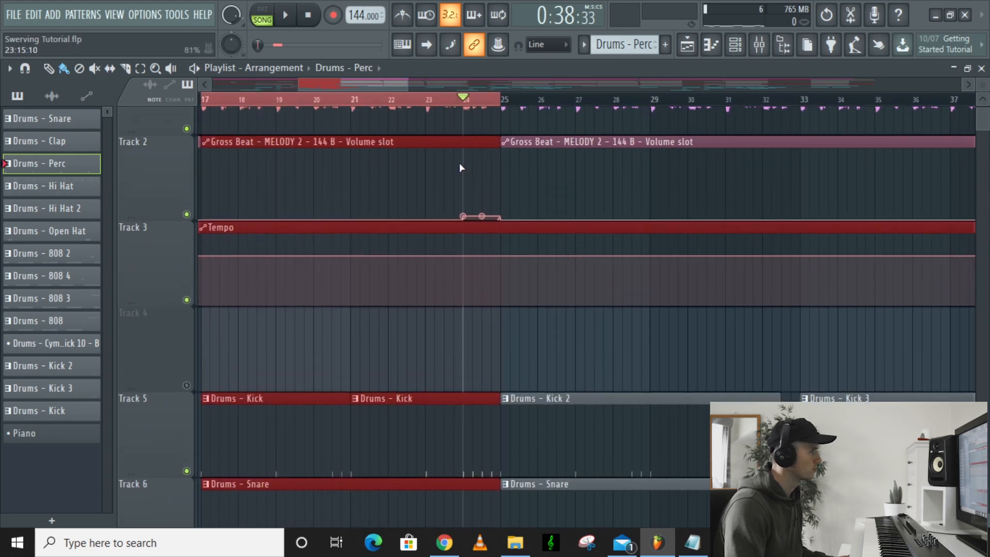
pyautogui.scroll(2, 459, 162)
pyautogui.press('space')
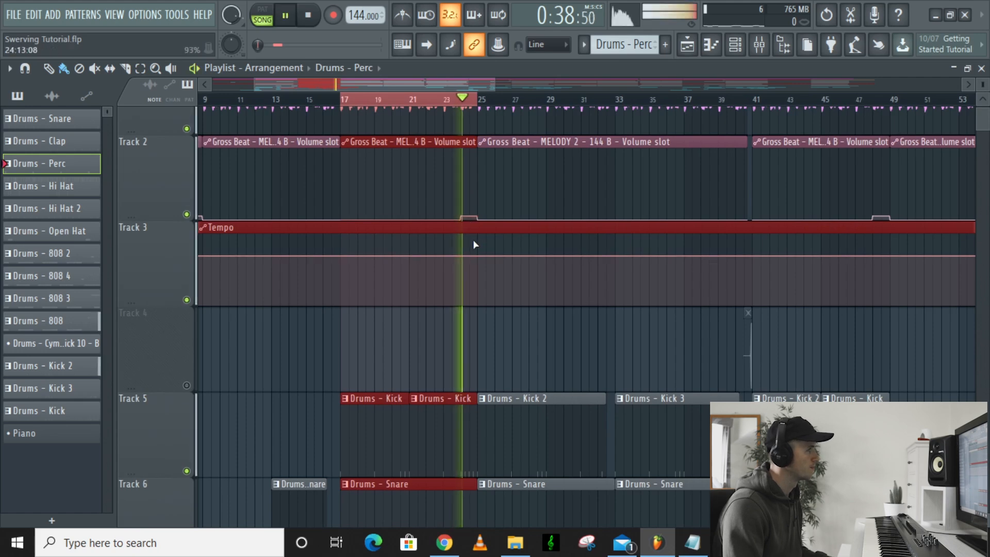
pyautogui.press('space')
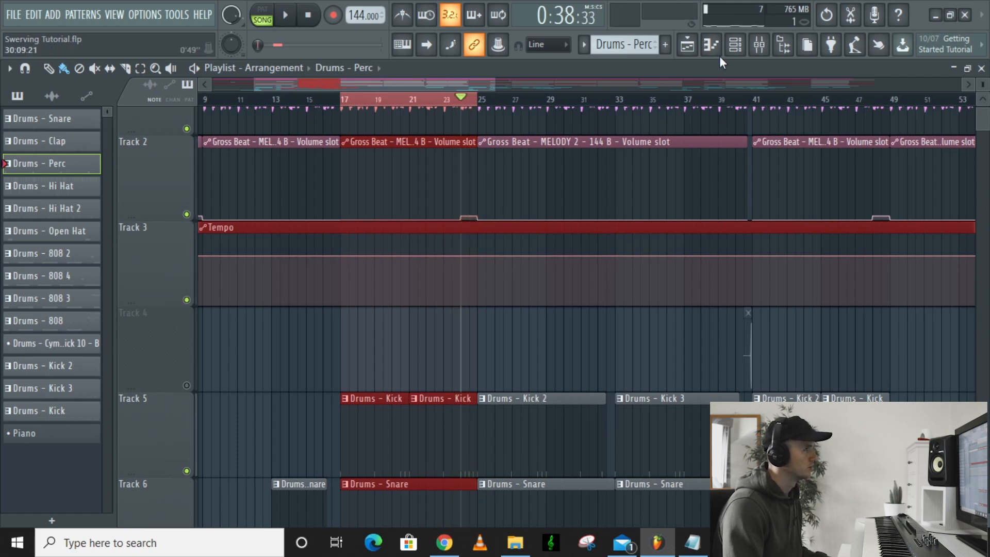
# Step: Inspect the 1 Beat Gate volume slot and its automation options in the Melody track's Gross Beat, then return to the playlist
pyautogui.click(735, 45)
pyautogui.click(759, 45)
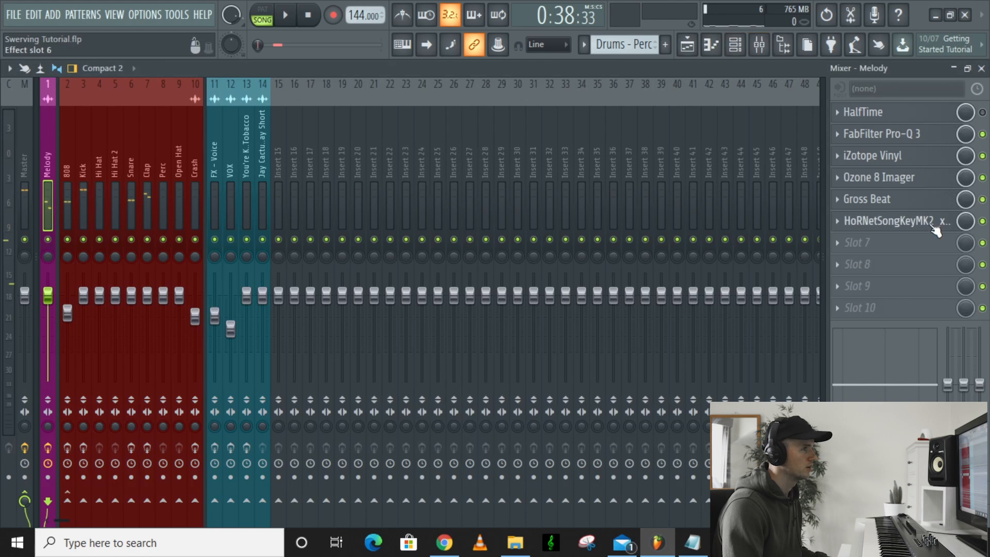
pyautogui.click(893, 204)
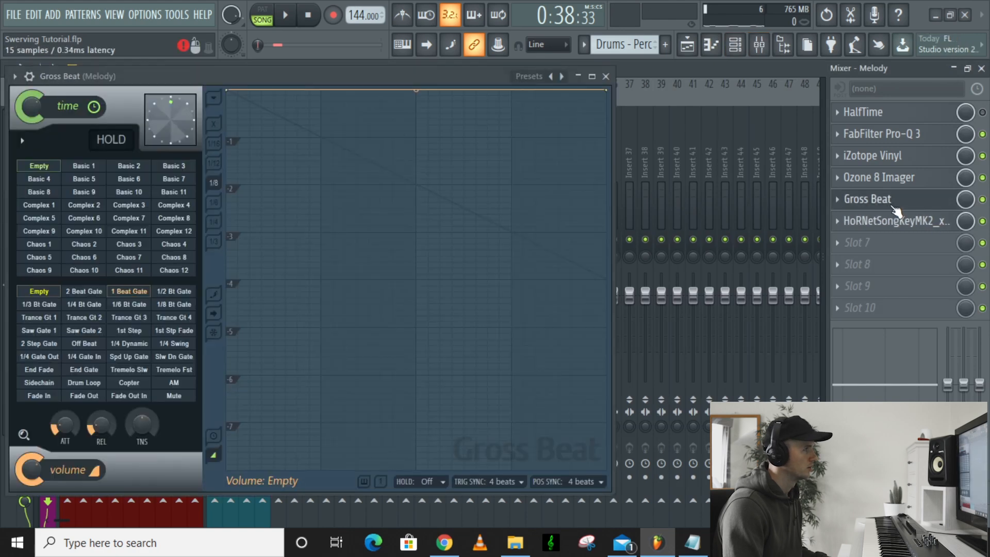
pyautogui.click(130, 292)
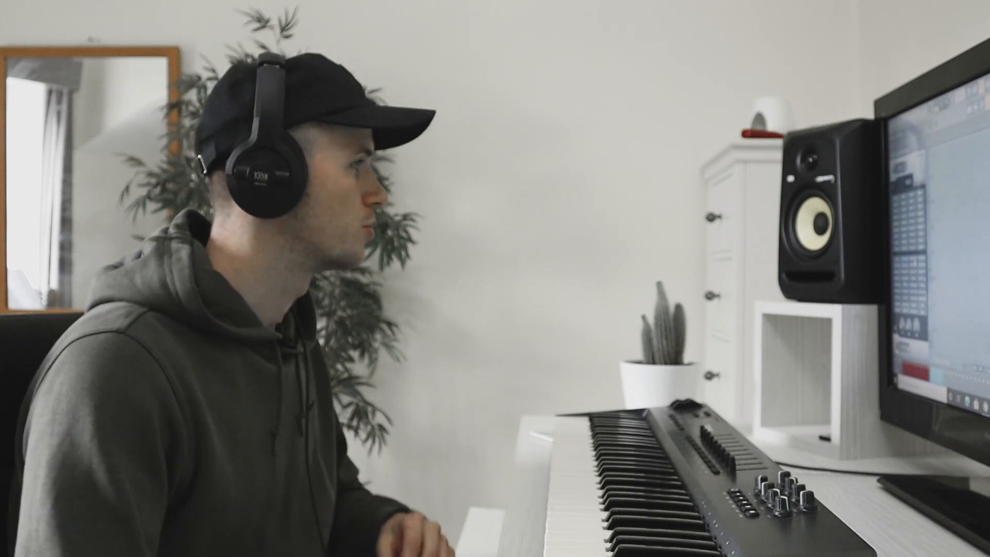
pyautogui.rightClick(132, 292)
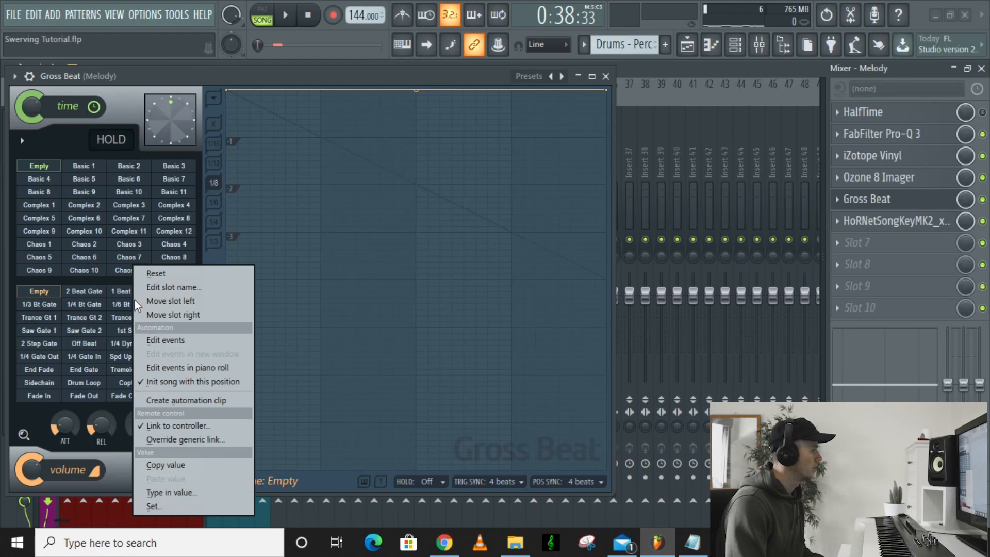
pyautogui.click(607, 76)
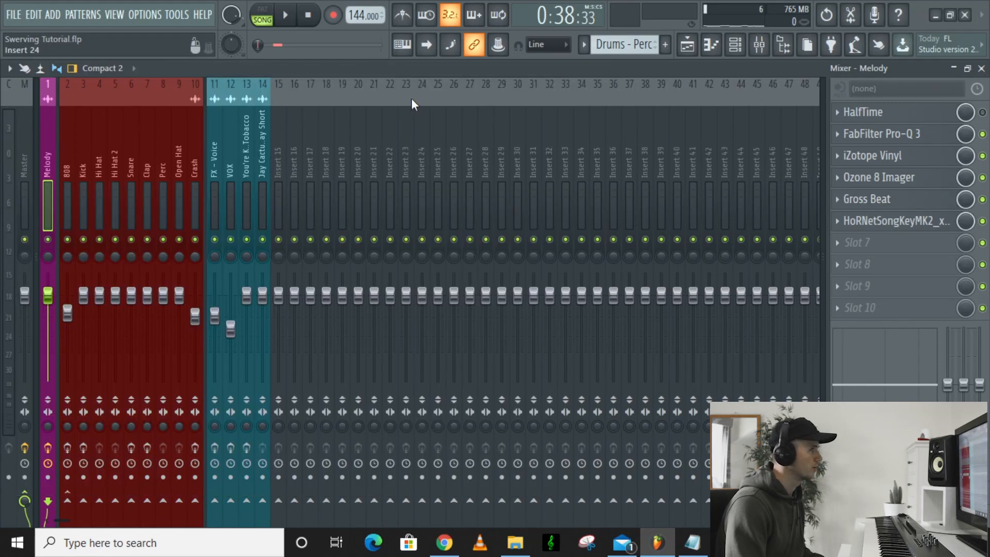
pyautogui.click(694, 45)
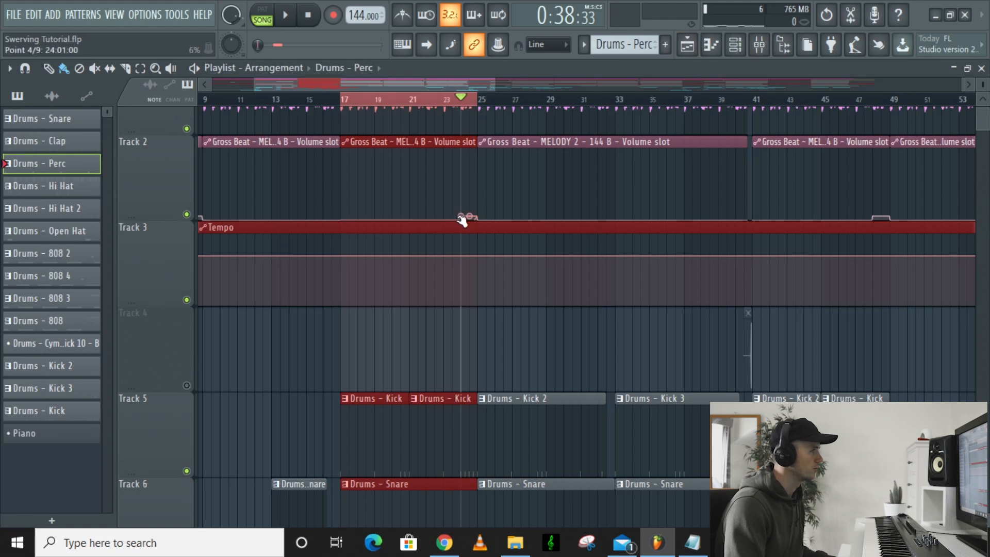
# Step: Replay the Gross Beat volume automation from bar 24 with the melody and drums
pyautogui.scroll(2, 462, 219)
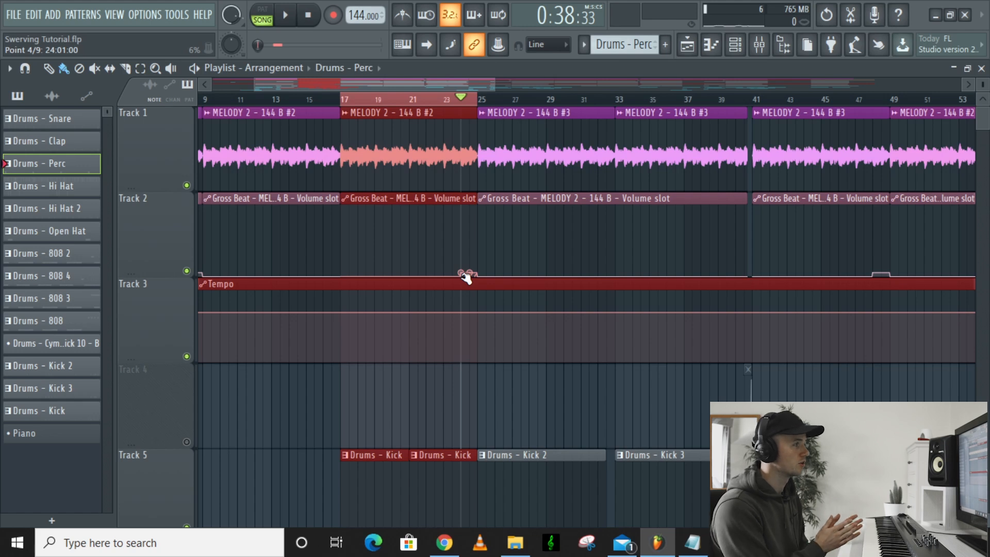
pyautogui.press('space')
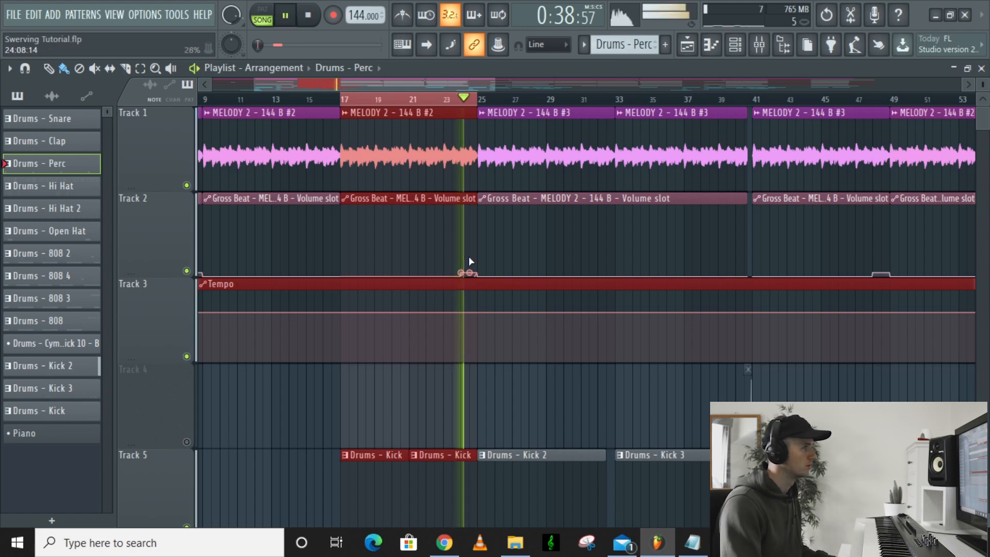
pyautogui.press('space')
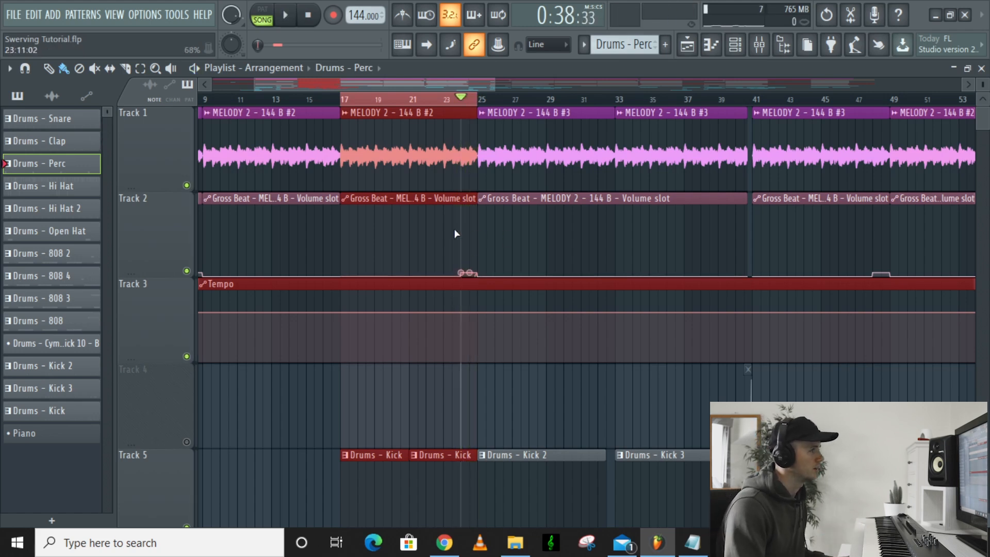
# Step: Return the playback position to bar 17, unmute Tracks 15 and 16, and examine their Drill Crash clips
pyautogui.scroll(-2, 454, 227)
pyautogui.scroll(-2, 461, 254)
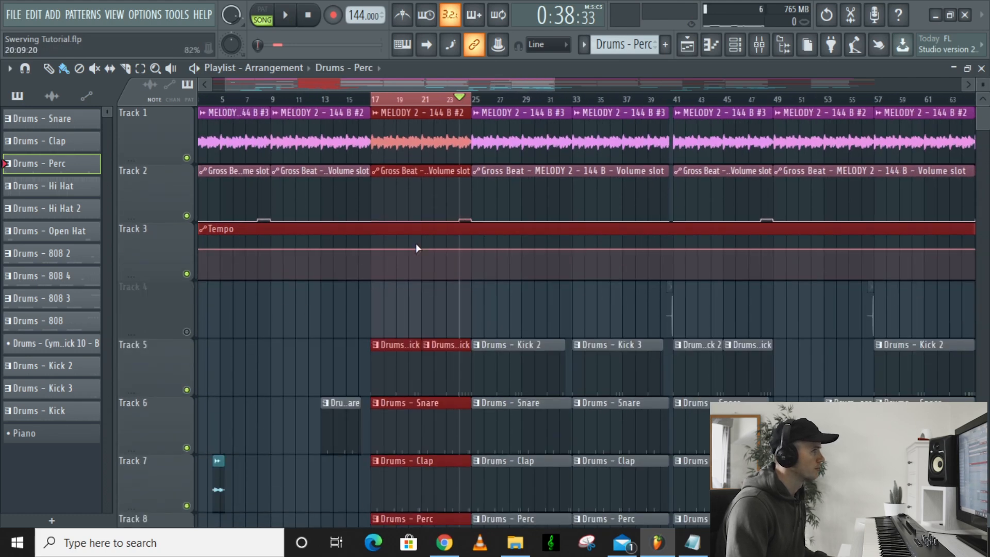
pyautogui.scroll(-3, 479, 214)
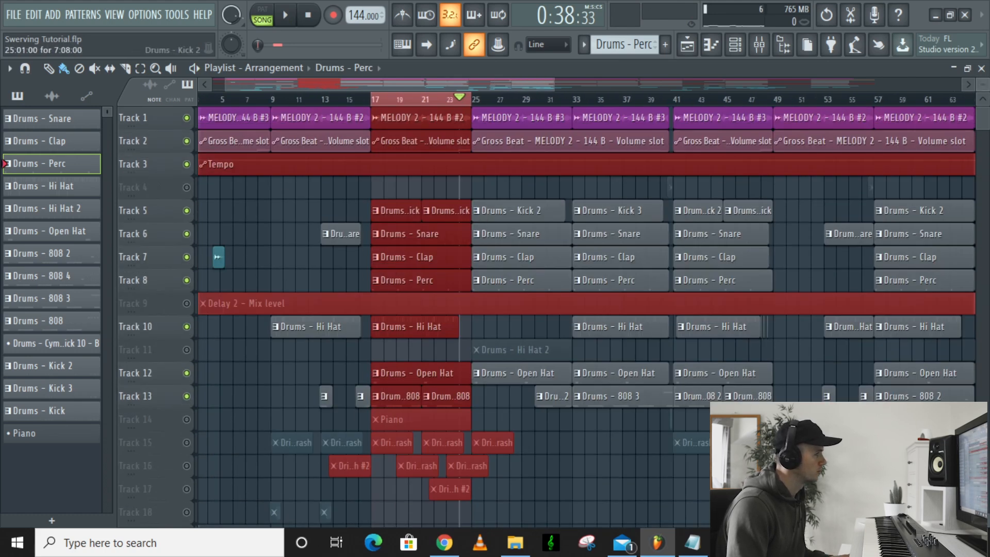
pyautogui.scroll(3, 470, 216)
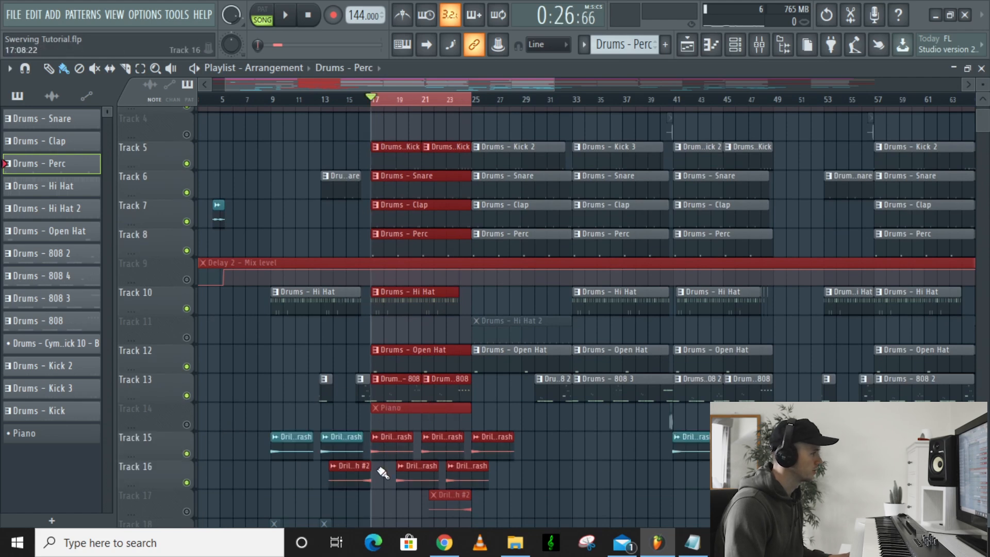
pyautogui.scroll(4, 383, 472)
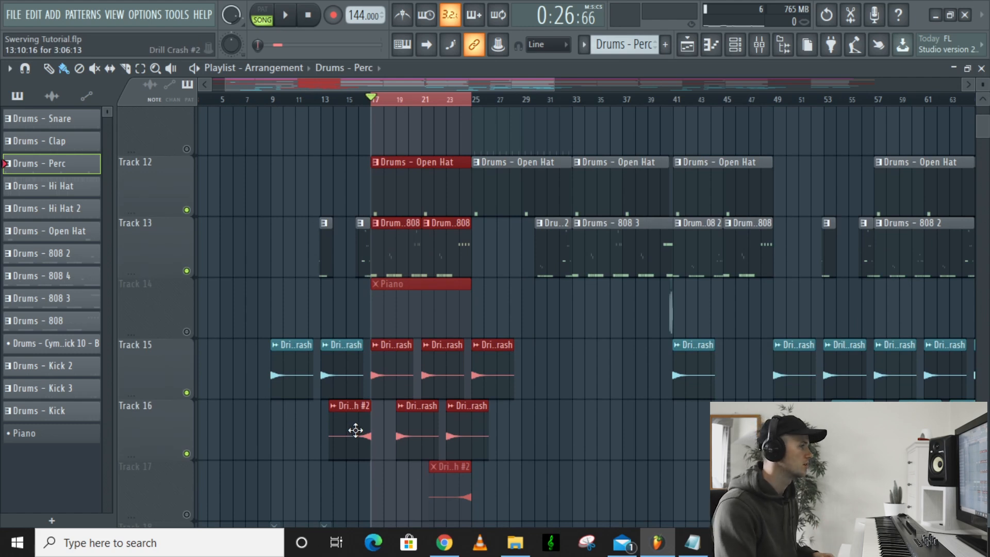
# Step: Audition the Drill Crash clips with the beat from bar 16, stopping with the playback position at bar 25
pyautogui.click(359, 103)
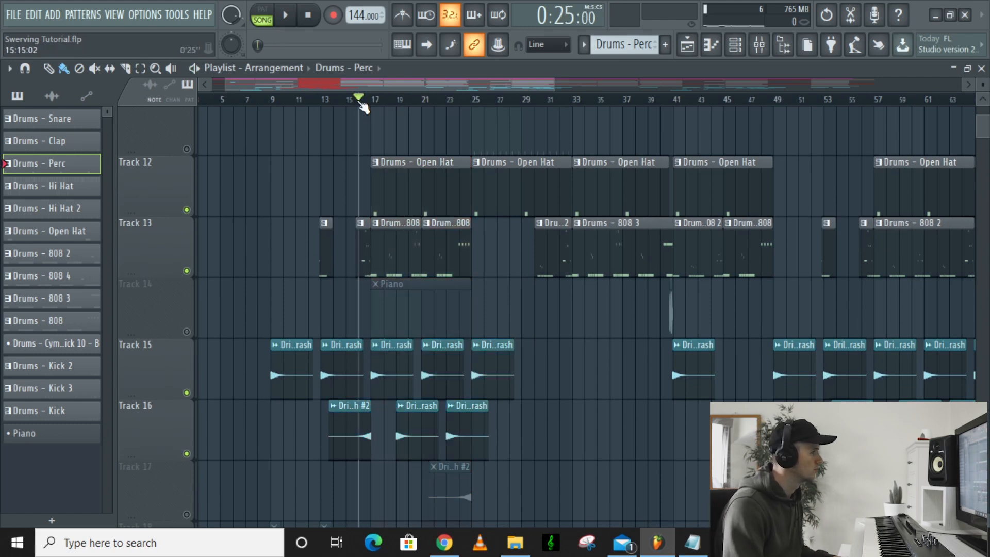
pyautogui.press('space')
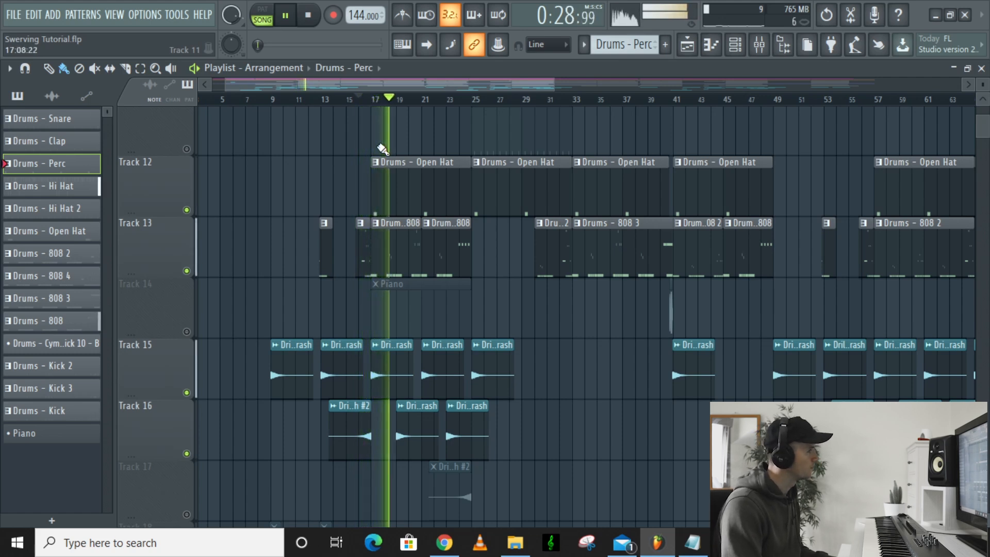
pyautogui.scroll(-3, 447, 415)
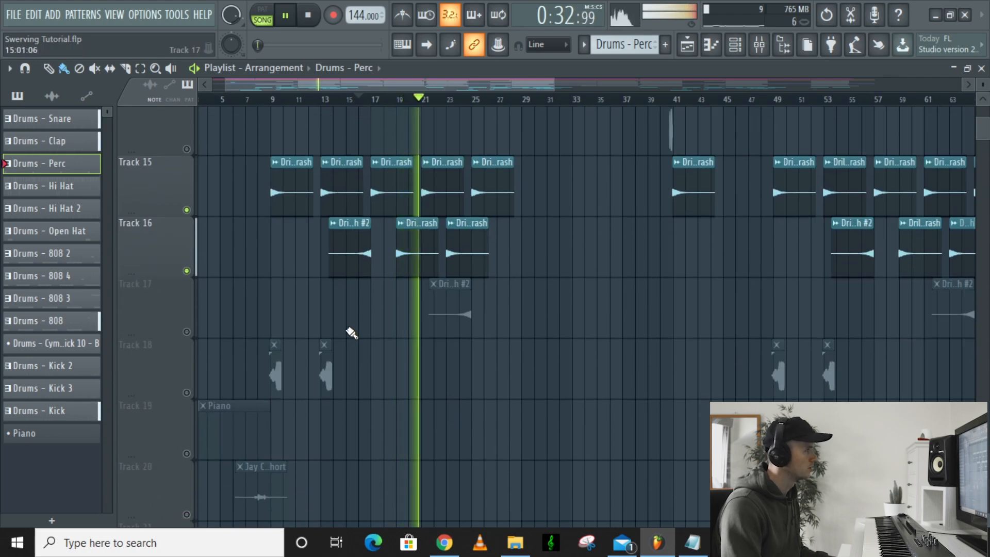
pyautogui.scroll(14, 376, 205)
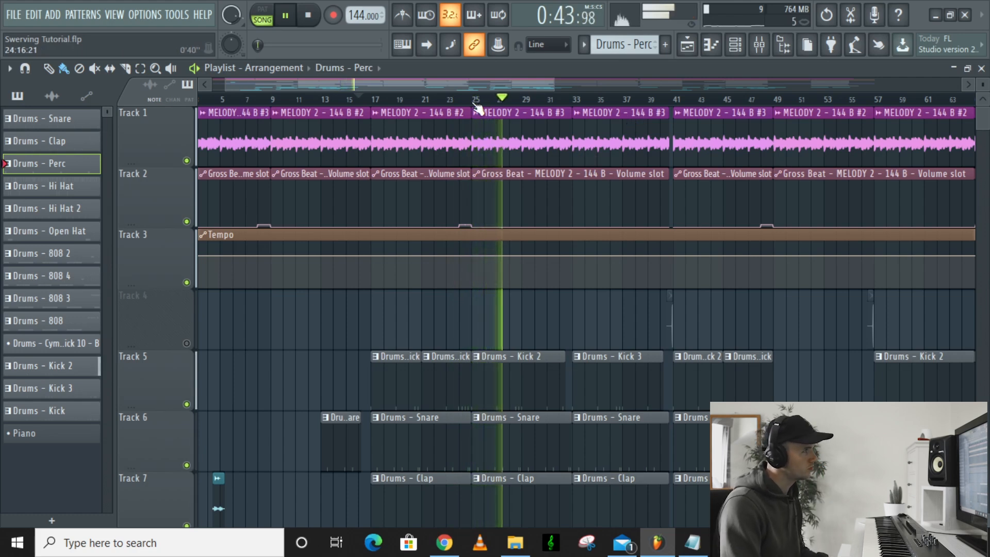
pyautogui.press('space')
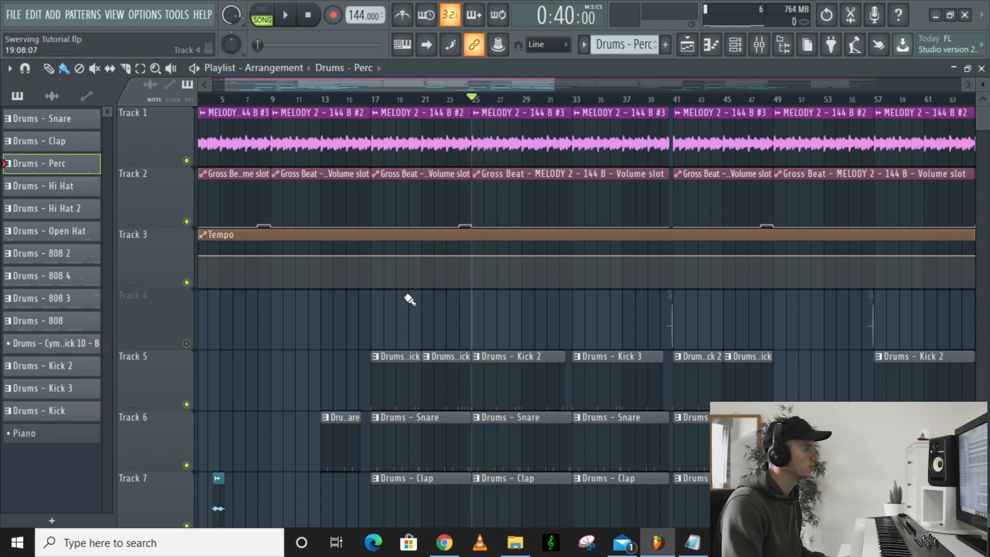
# Step: Unmute Track 11 with the Hi Hat 2 pattern and play the beat from bar 25
pyautogui.scroll(-3, 410, 300)
pyautogui.click(186, 320)
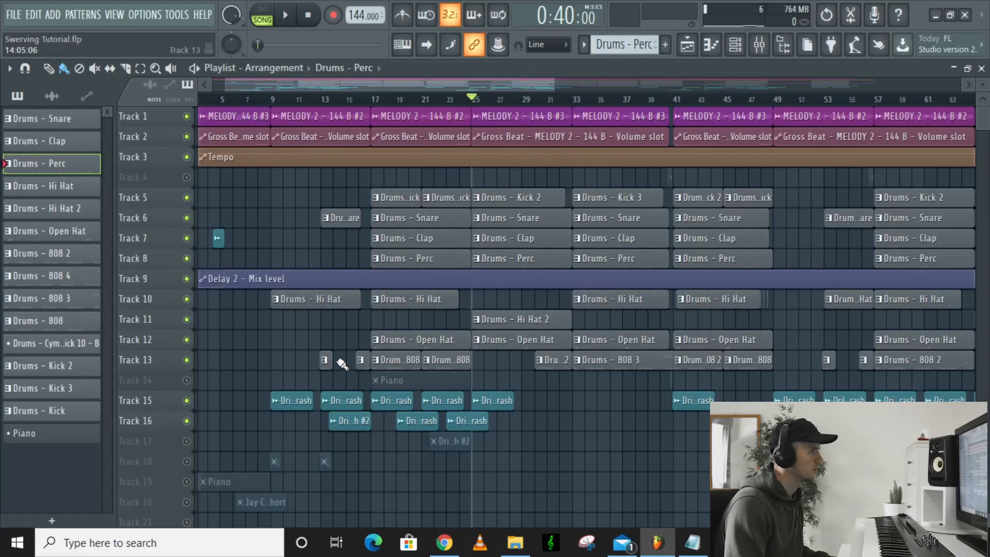
pyautogui.press('space')
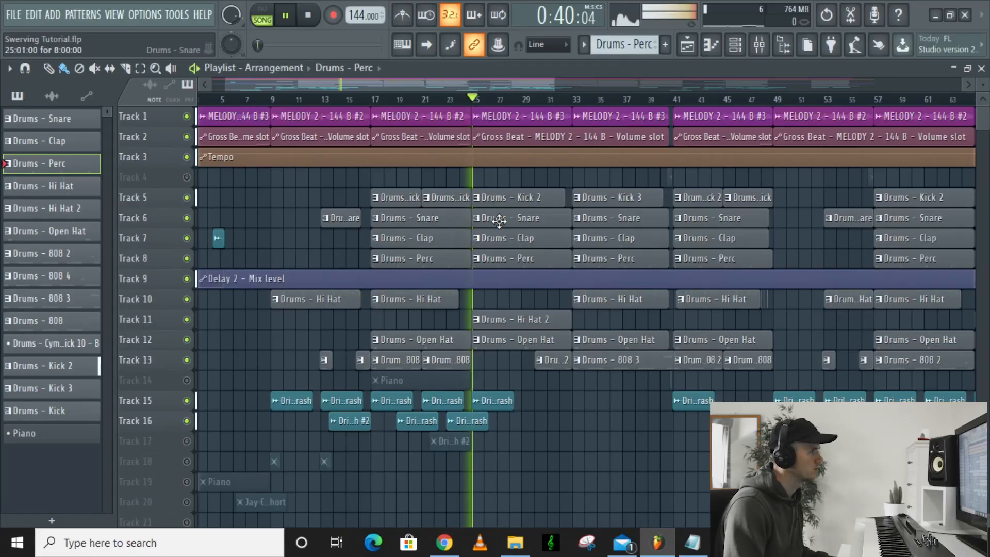
# Step: Examine the Hi Hat 2 pattern's notes in the piano roll, return to the playlist, and listen through the section before stopping playback
pyautogui.doubleClick(536, 320)
pyautogui.scroll(-4, 299, 318)
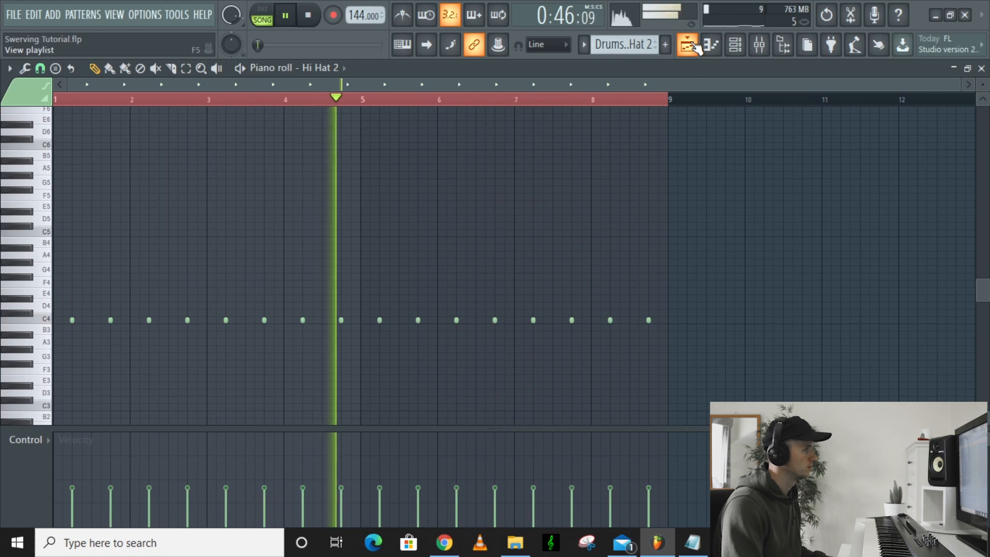
pyautogui.click(688, 45)
pyautogui.scroll(2, 646, 246)
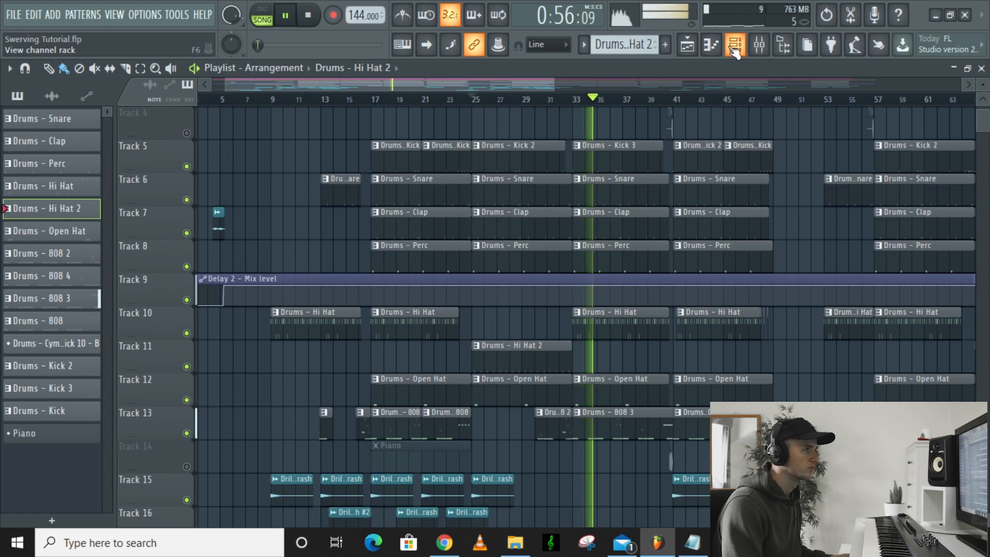
pyautogui.scroll(-3, 717, 136)
pyautogui.scroll(3, 716, 137)
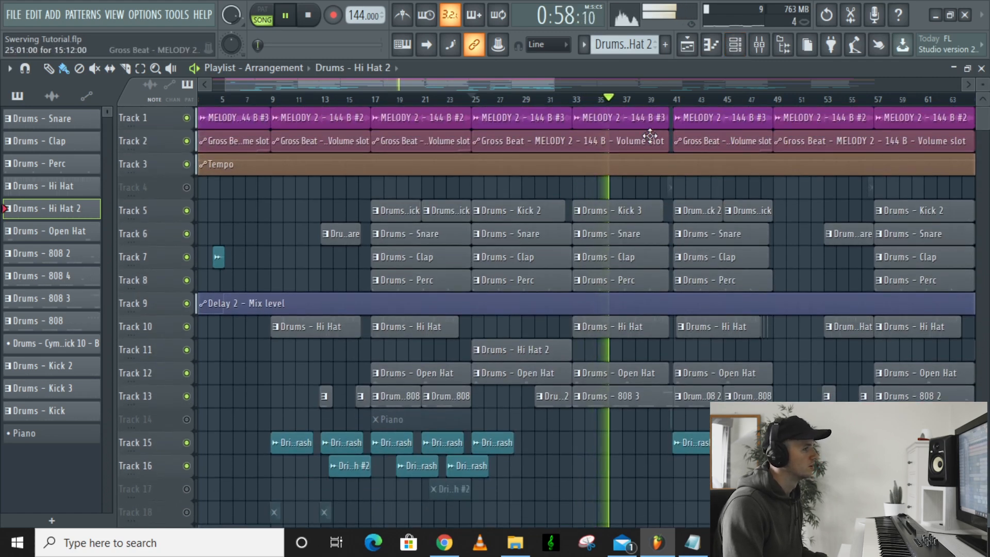
pyautogui.press('space')
# Step: Open the mixer and compare the effect chains on the 808 and Kick inserts
pyautogui.click(758, 44)
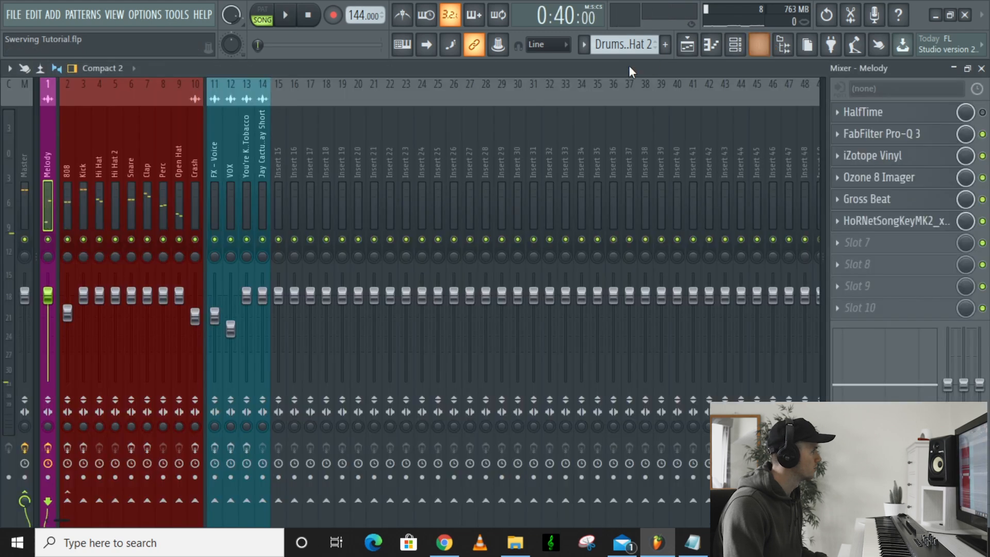
pyautogui.click(67, 155)
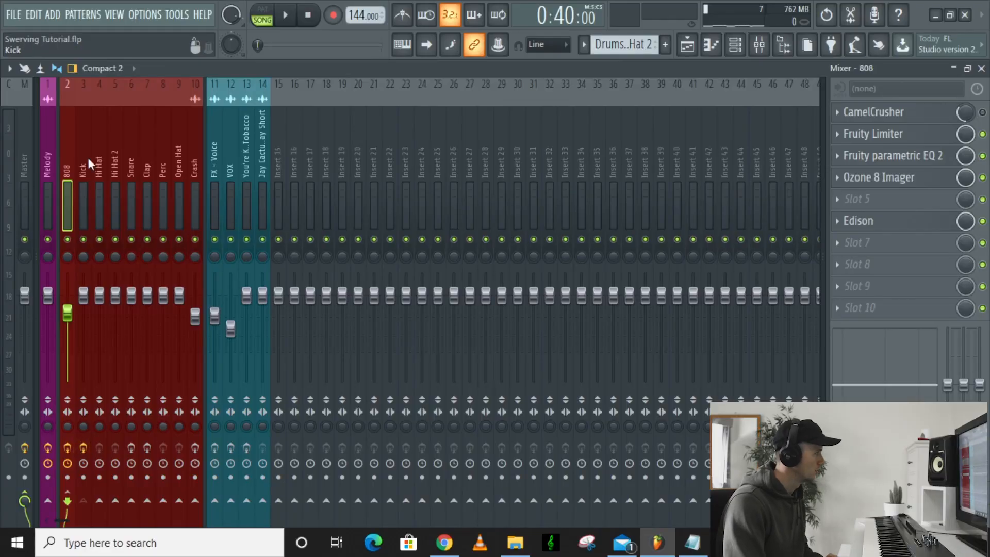
pyautogui.click(85, 157)
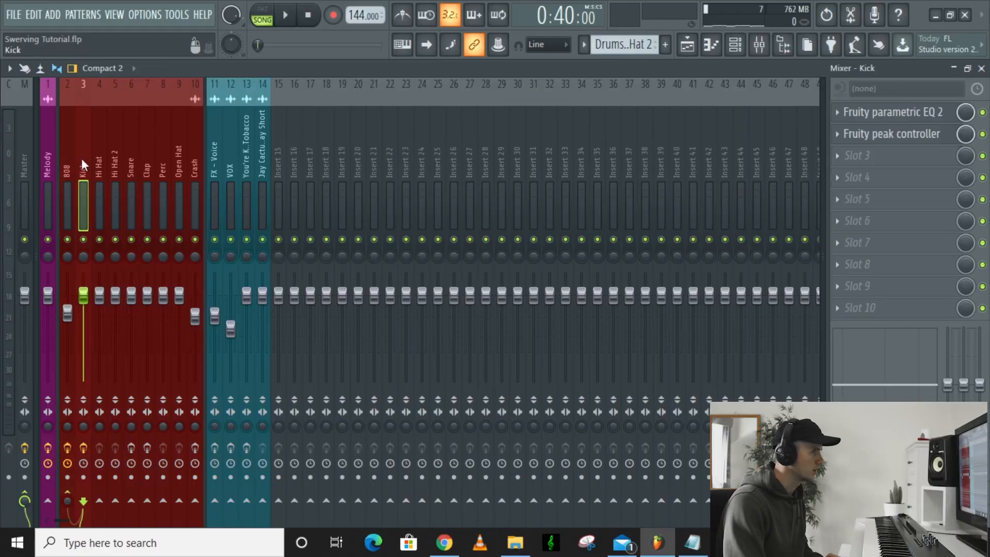
pyautogui.click(70, 150)
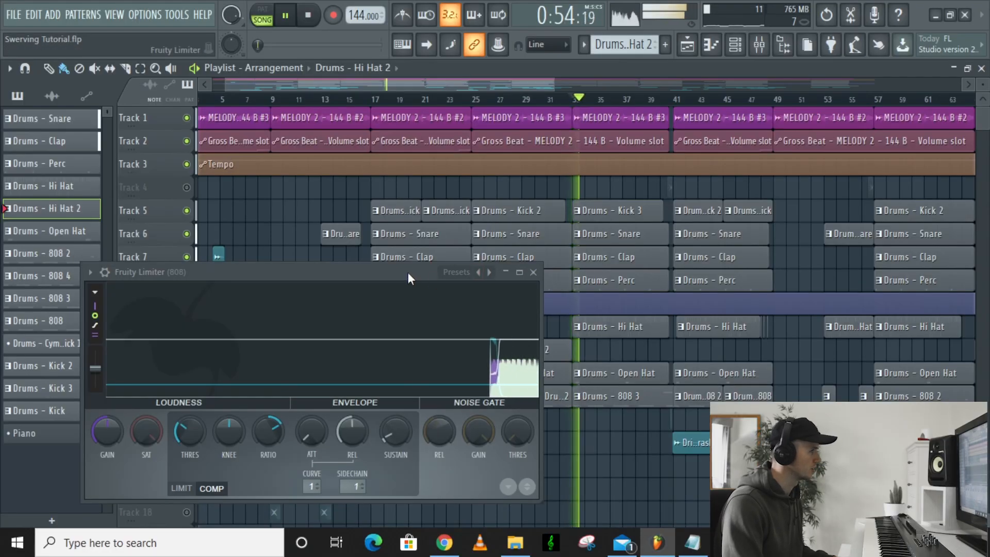
# Step: Watch the 808's Fruity Limiter compression while the beat plays, then stop playback and close the plugin
pyautogui.moveTo(409, 268); pyautogui.dragTo(502, 195)
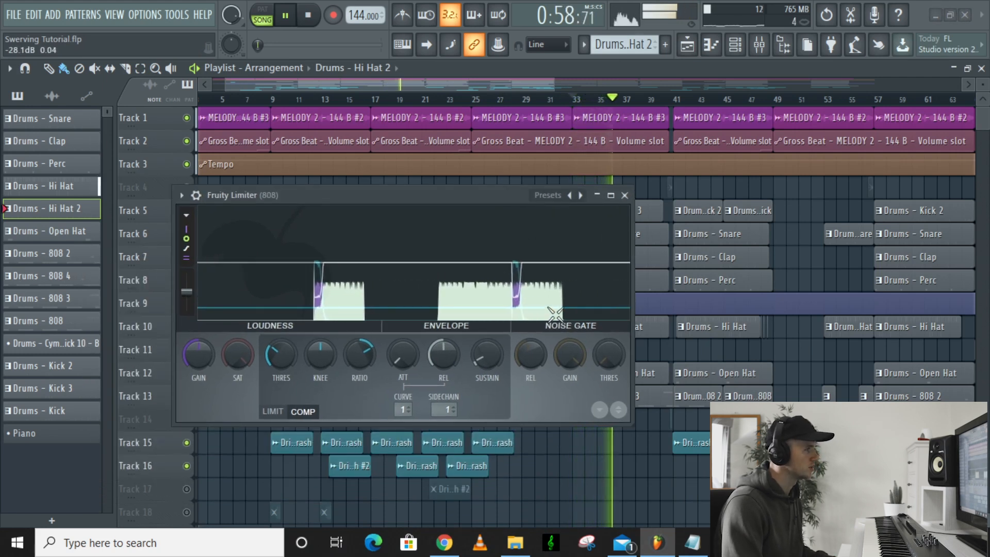
pyautogui.press('space')
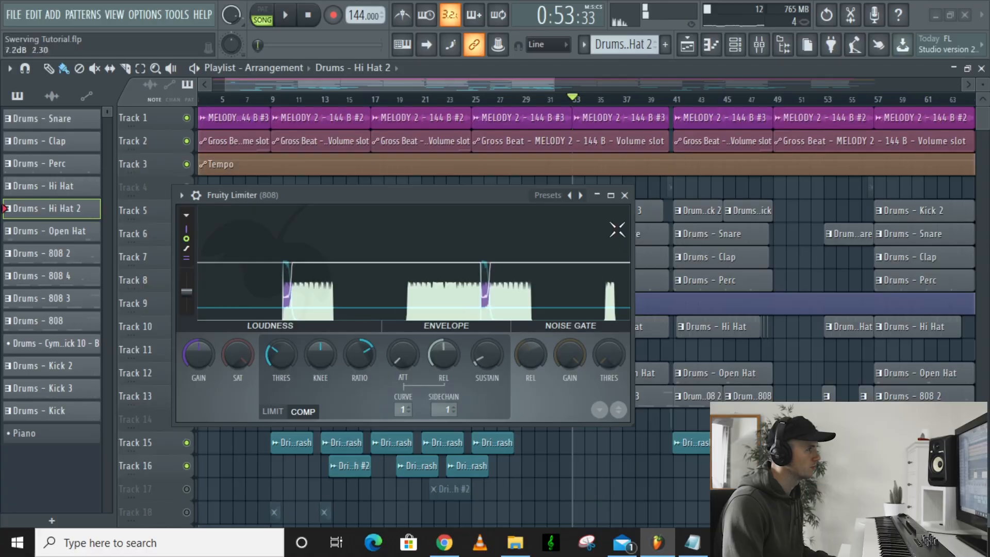
pyautogui.click(624, 195)
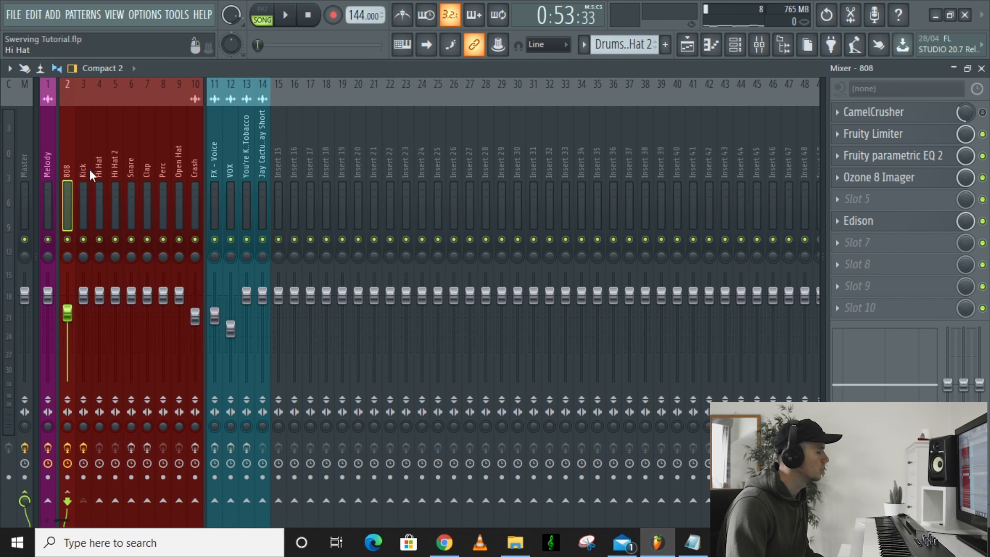
# Step: Inspect the Fruity parametric EQ 2 curve and the Ozone 8 Imager width settings on the 808 insert
pyautogui.click(950, 169)
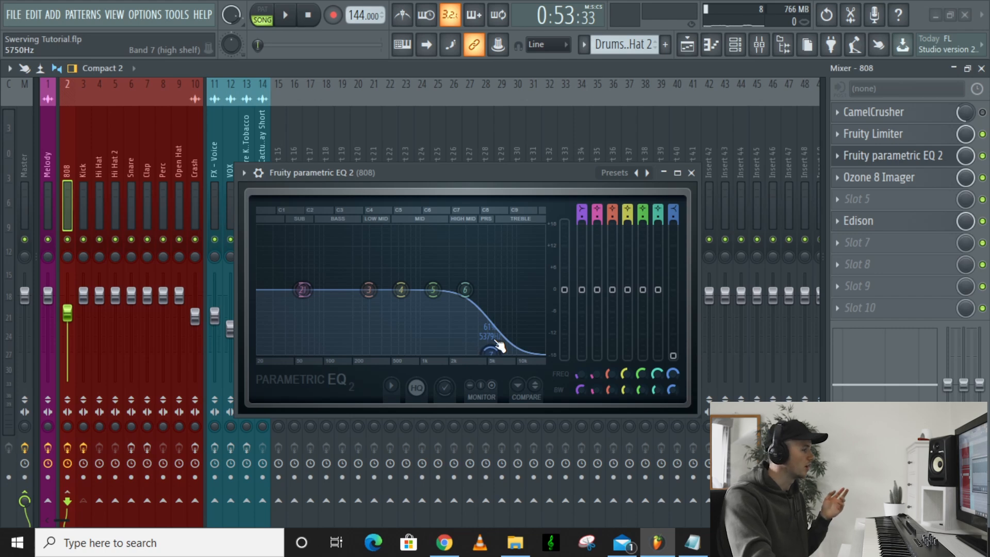
pyautogui.click(691, 173)
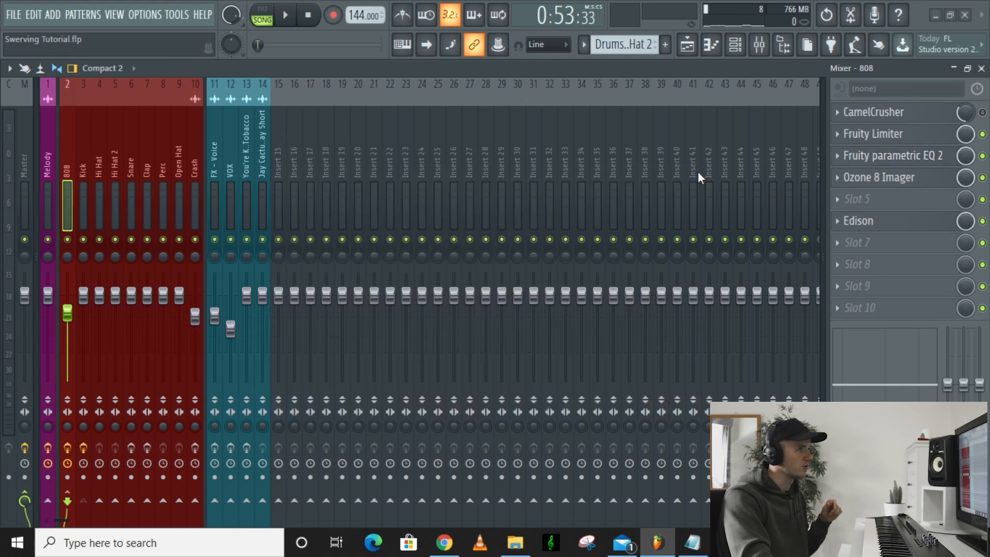
pyautogui.click(901, 175)
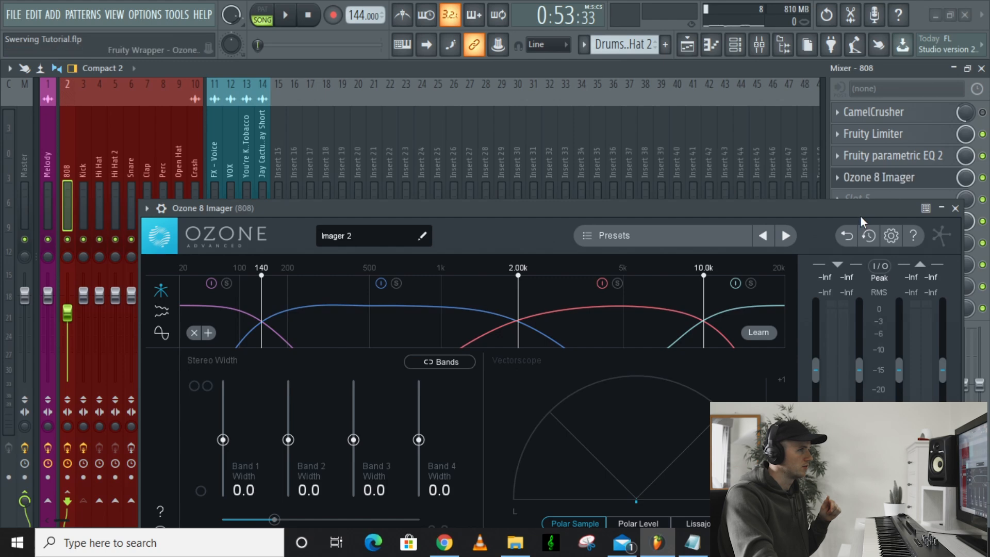
pyautogui.moveTo(859, 210); pyautogui.dragTo(743, 202)
pyautogui.click(841, 200)
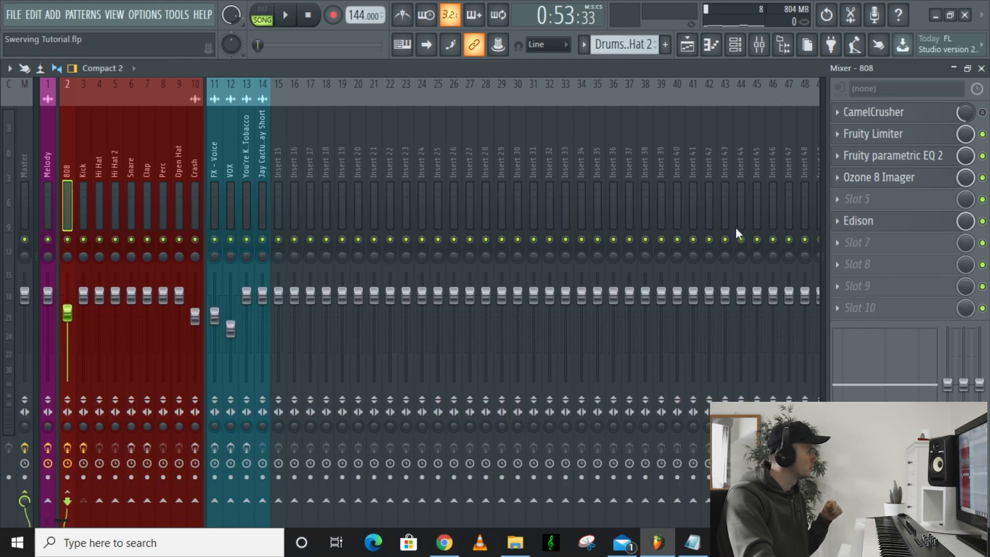
# Step: Examine the Kick insert's Fruity parametric EQ 2 while the beat plays, then close it
pyautogui.click(84, 174)
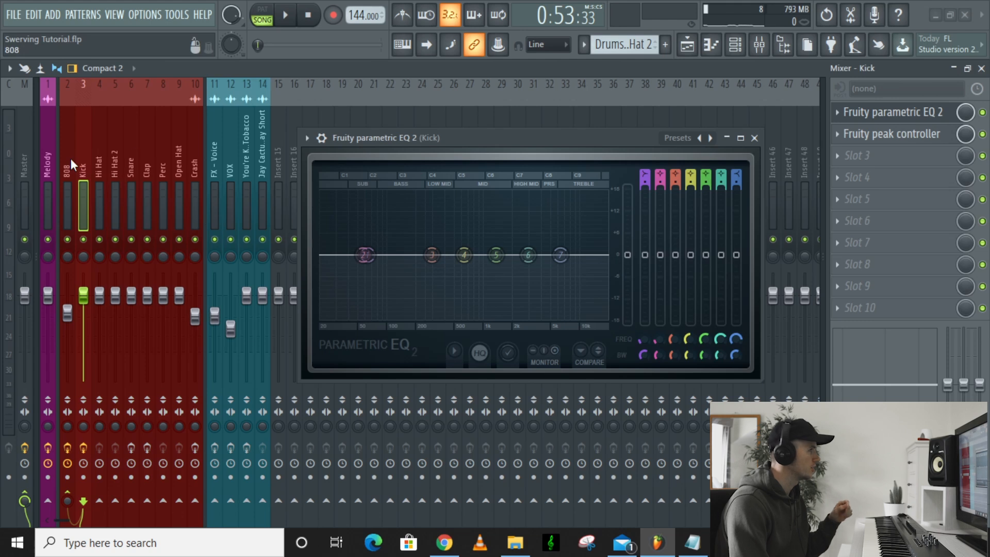
pyautogui.press('space')
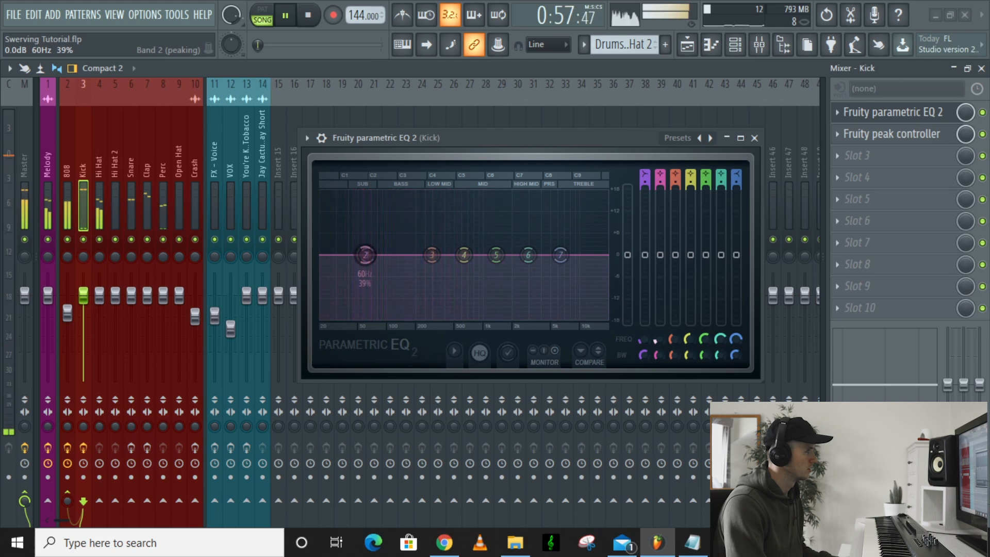
pyautogui.press('space')
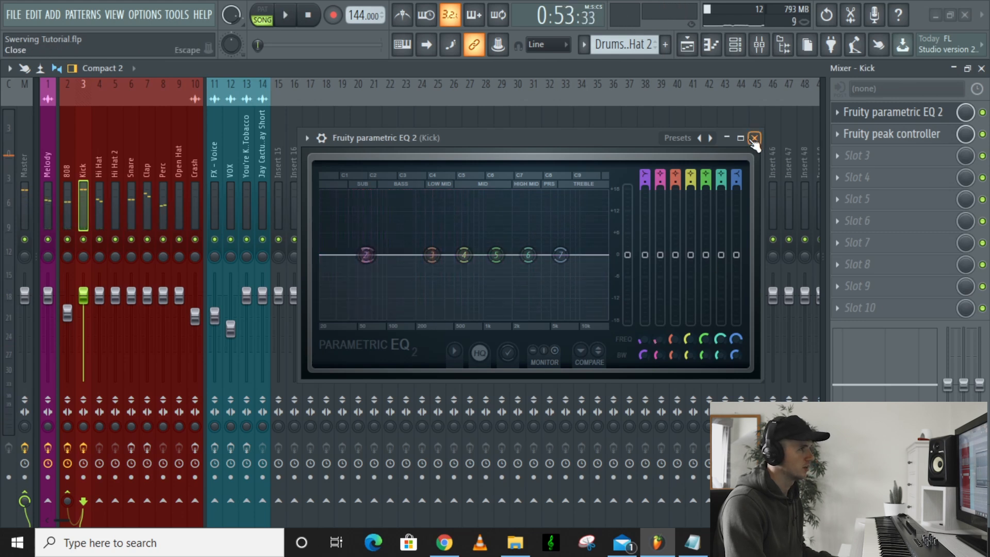
pyautogui.click(754, 138)
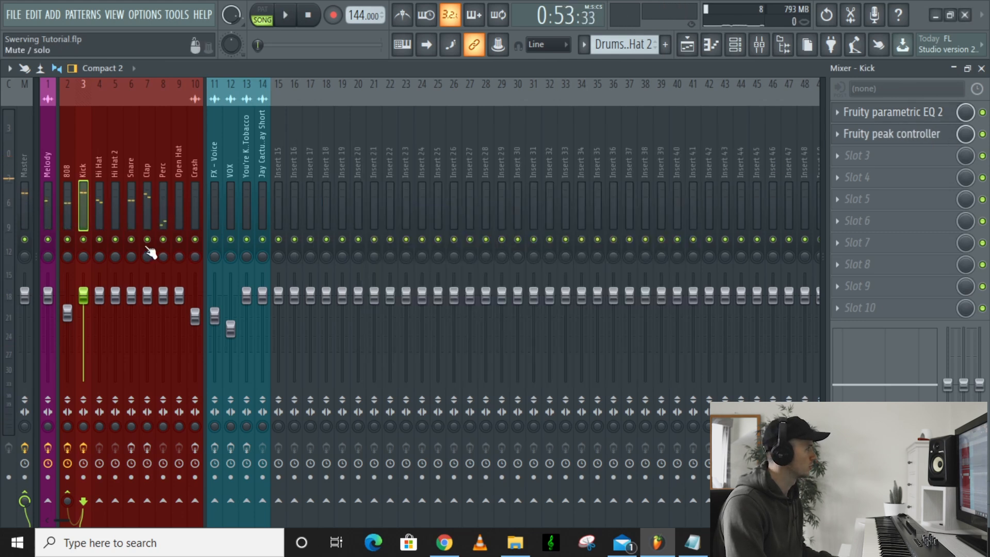
# Step: Play the beat and observe how band 2 of the 808's Fruity parametric EQ 2 reacts to the kick
pyautogui.click(73, 157)
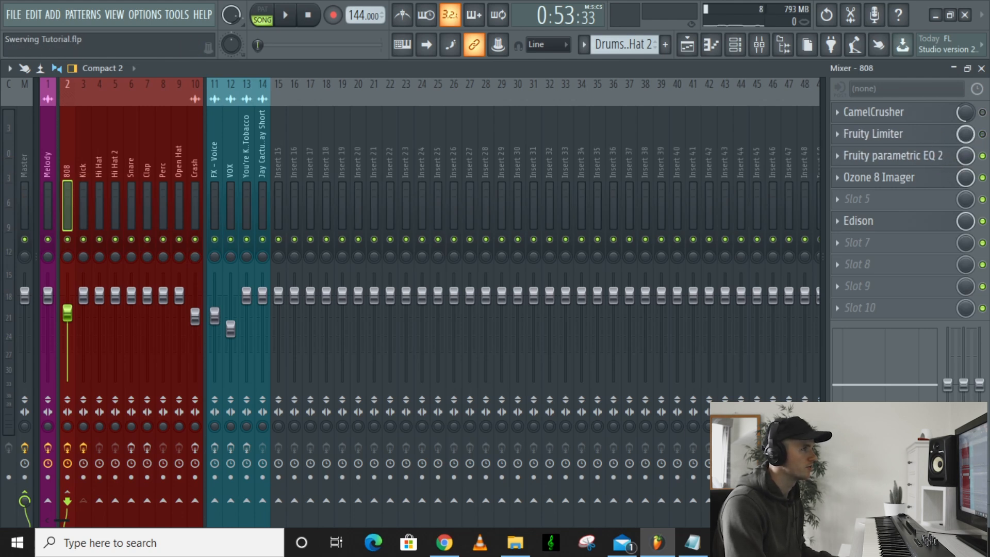
pyautogui.click(916, 162)
pyautogui.press('space')
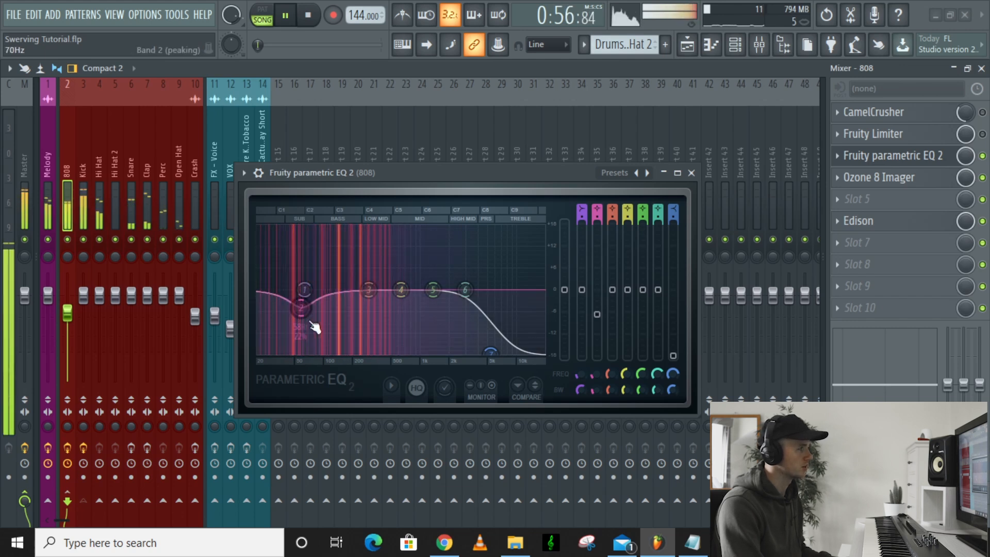
pyautogui.press('space')
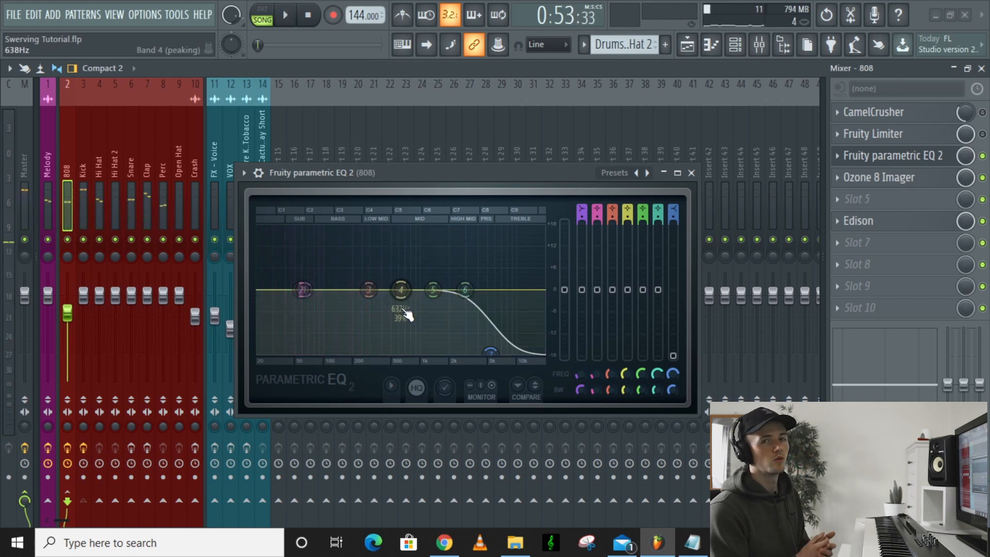
# Step: Close and bypass the 808's Fruity parametric EQ 2, enable its Fruity Limiter, and check the limiter's settings
pyautogui.click(690, 174)
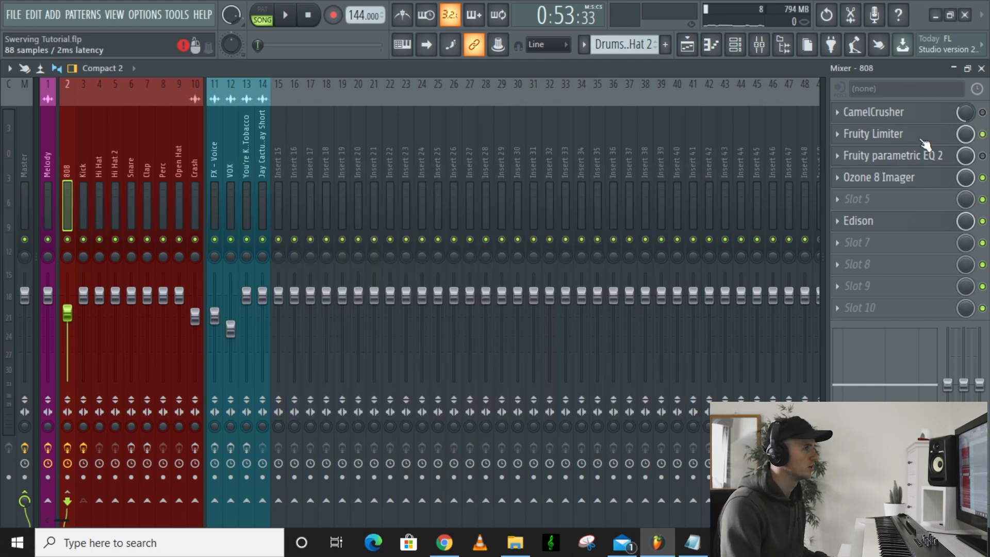
pyautogui.click(837, 134)
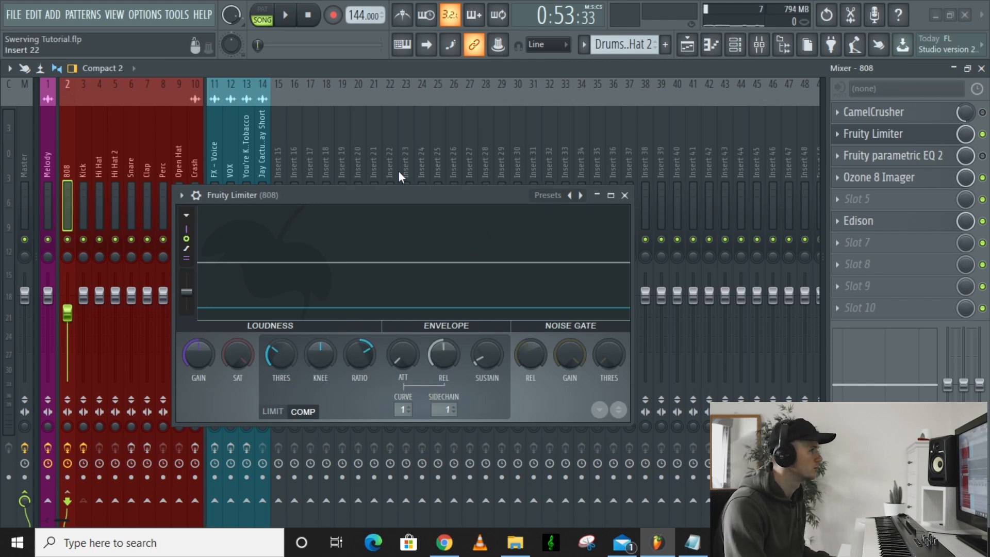
pyautogui.click(624, 195)
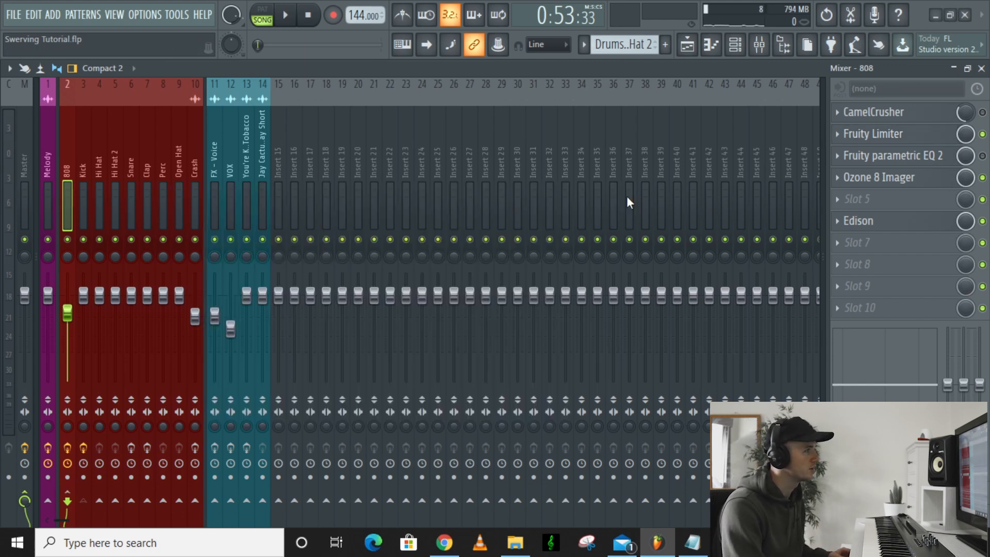
# Step: Review the effect chains on the Kick, Hi Hat, Hi Hat 2 and Snare inserts, including the Snare's Fruity parametric EQ 2
pyautogui.click(82, 169)
pyautogui.click(97, 166)
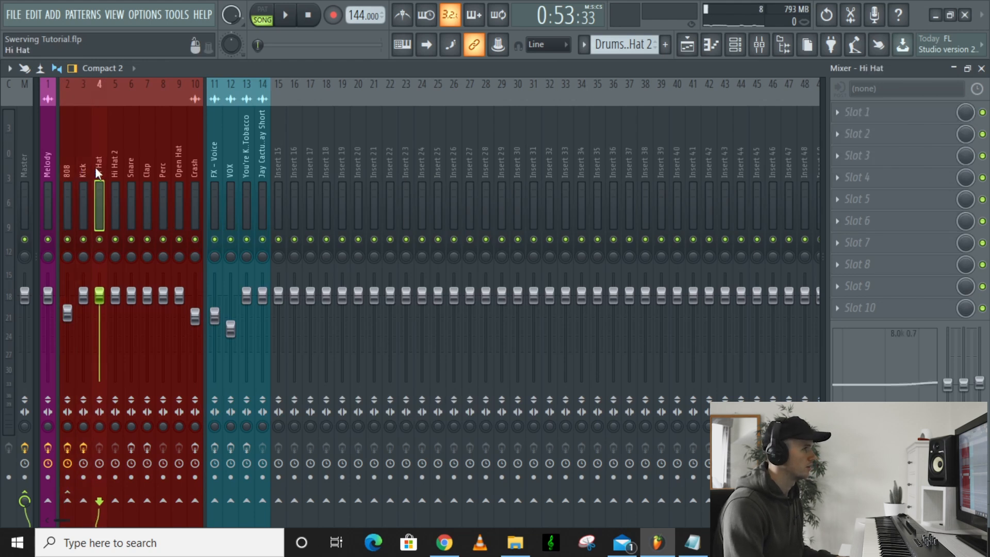
pyautogui.click(113, 165)
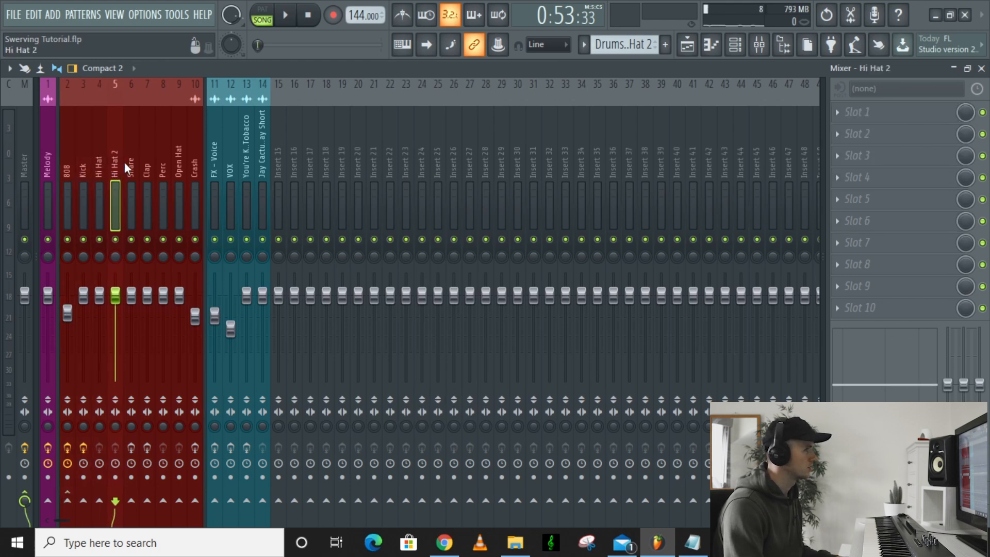
pyautogui.click(125, 161)
pyautogui.click(874, 115)
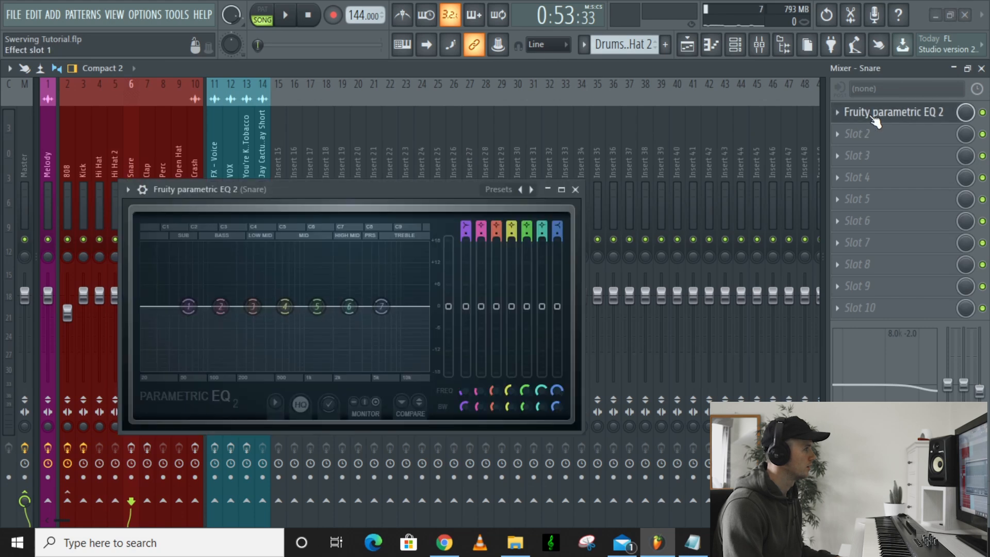
pyautogui.click(576, 190)
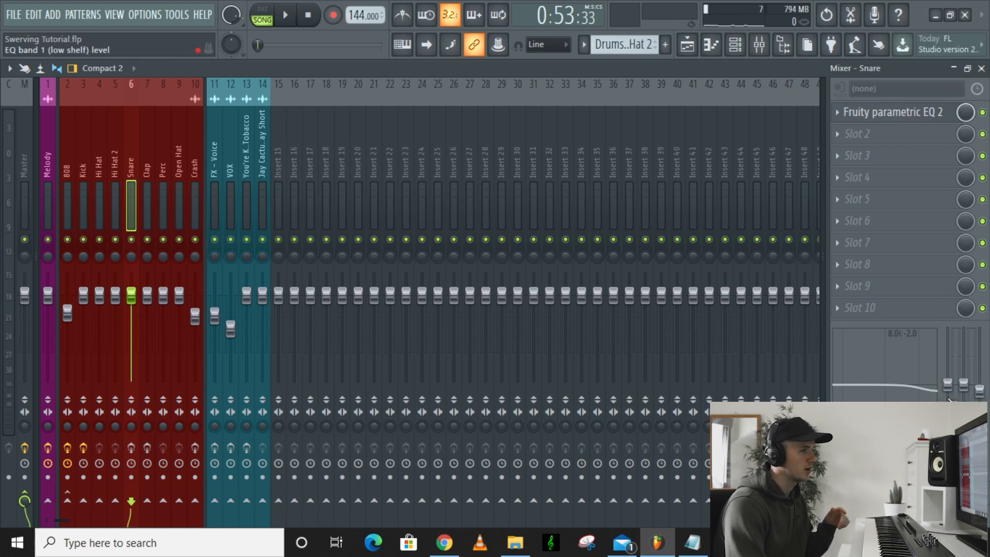
# Step: Compare the EQ curves on the Snare and Clap inserts, and examine the Clap's Fruity parametric EQ 2 before closing it
pyautogui.click(150, 134)
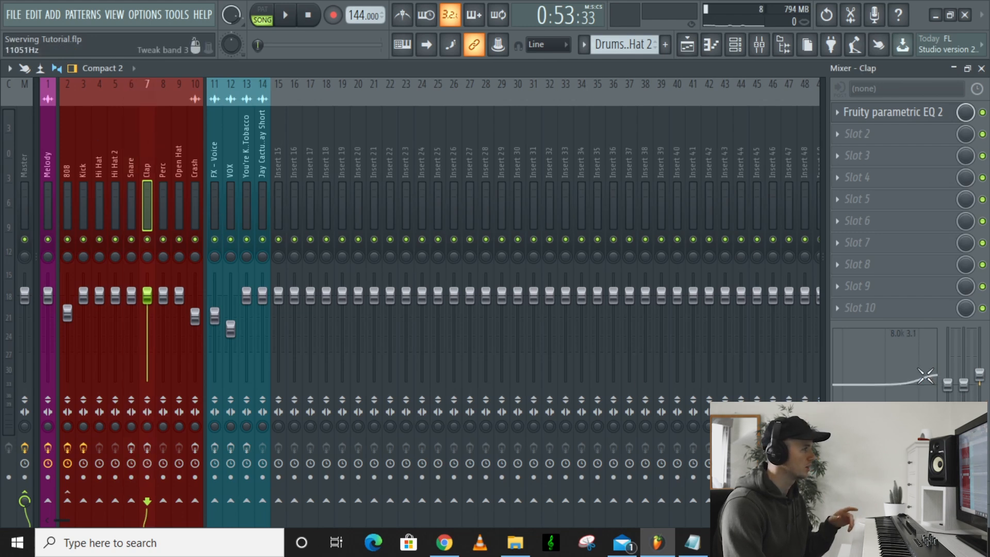
pyautogui.click(132, 151)
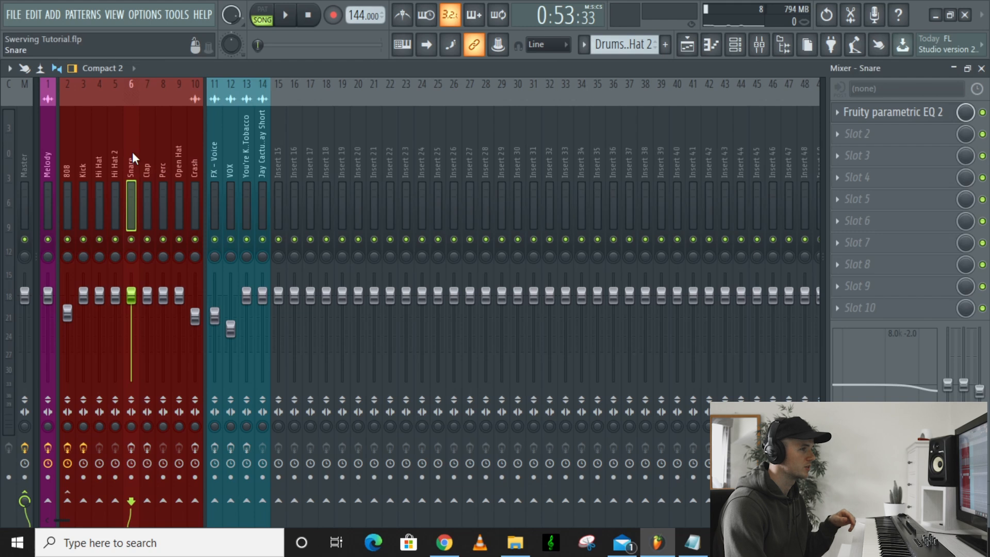
pyautogui.click(148, 161)
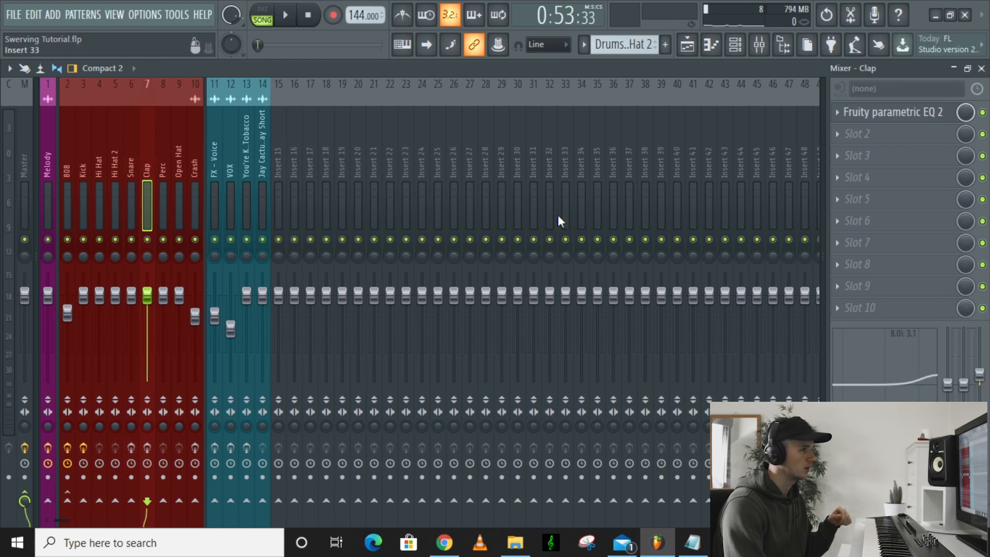
pyautogui.click(916, 114)
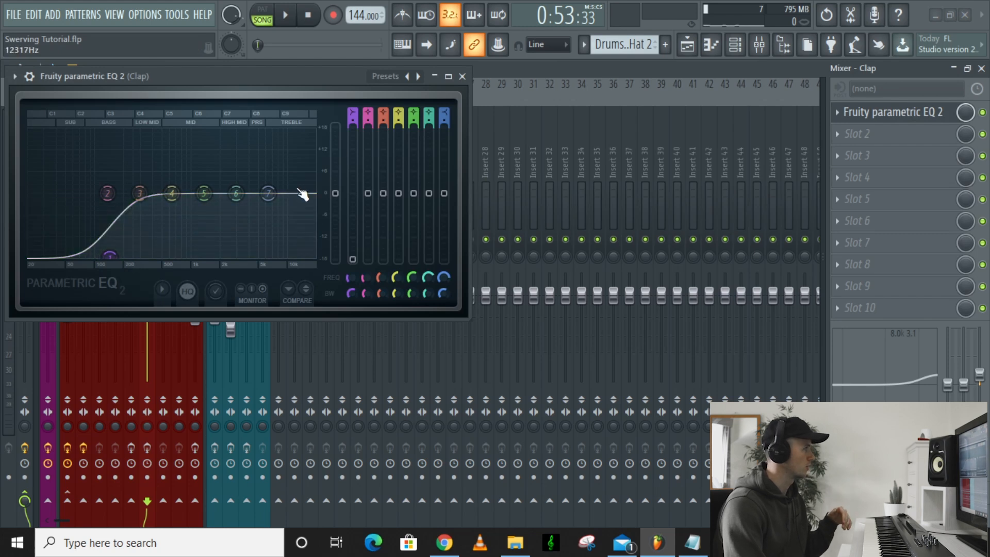
pyautogui.click(462, 76)
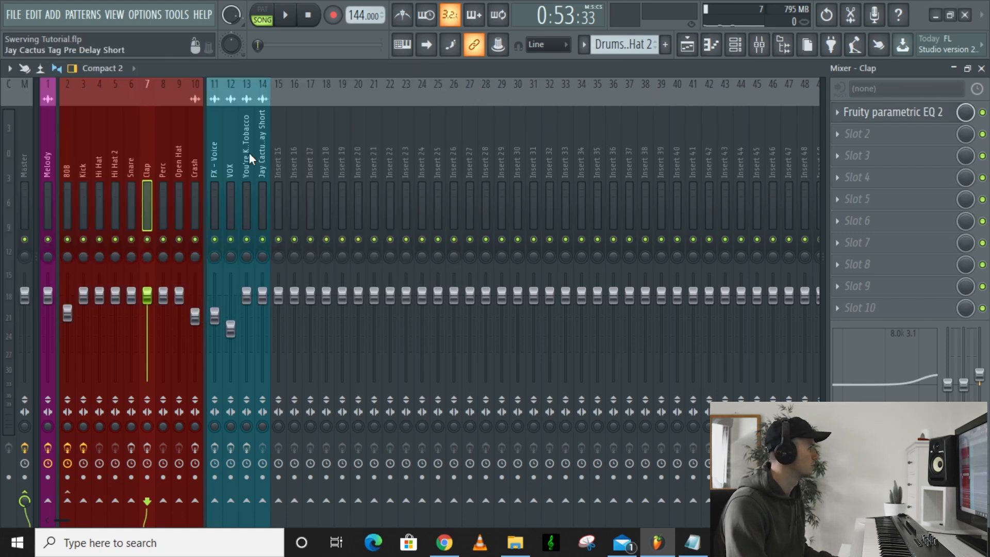
# Step: Review the Perc, Open Hat and Crash inserts, including the Crash's FabFilter Pro-Q 3 and Ozone 8 Imager settings
pyautogui.click(160, 159)
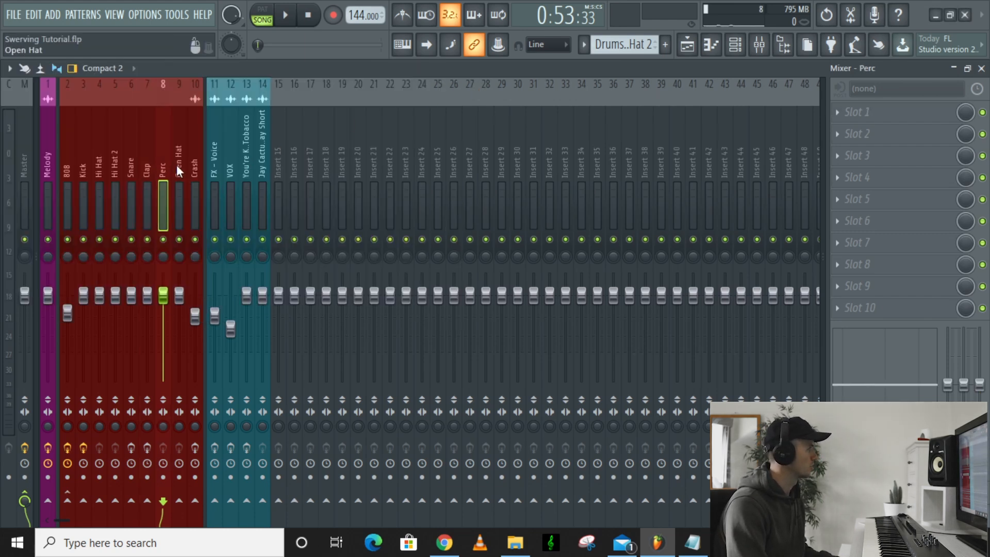
pyautogui.click(179, 170)
pyautogui.click(192, 167)
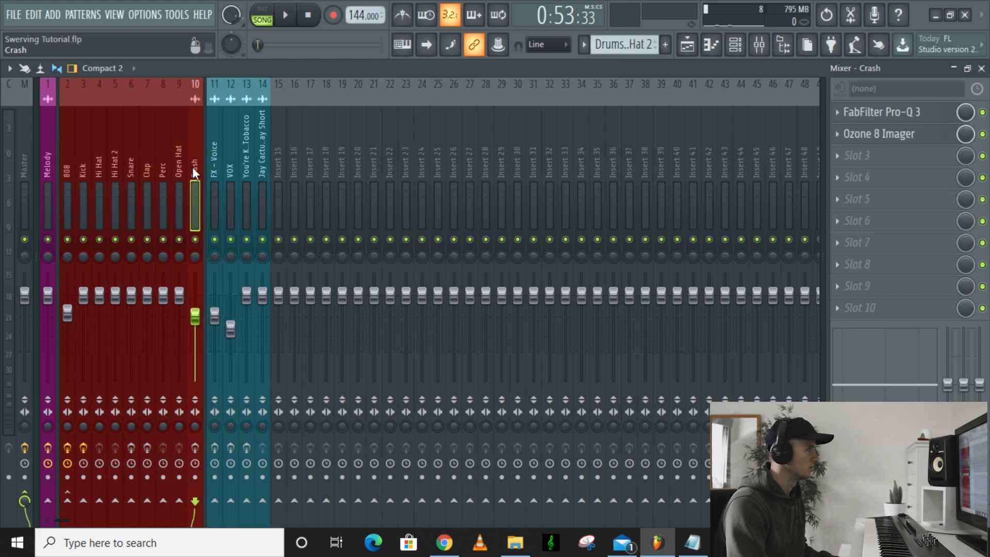
pyautogui.click(894, 113)
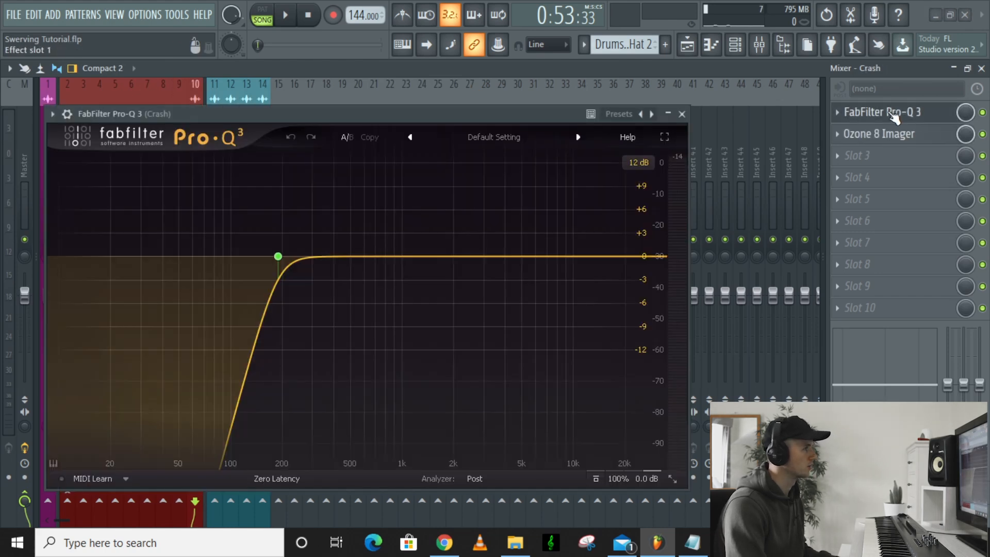
pyautogui.click(683, 114)
pyautogui.click(937, 138)
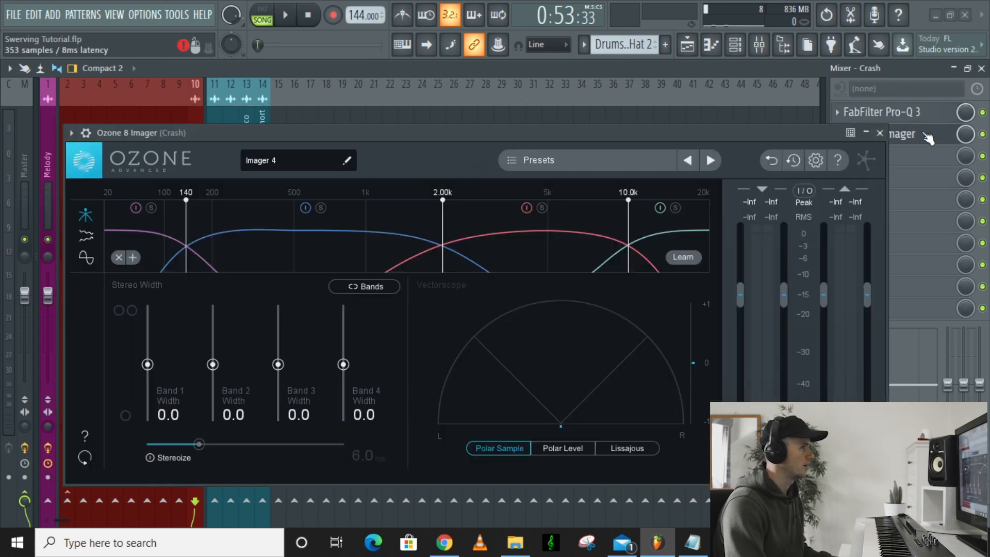
pyautogui.click(879, 132)
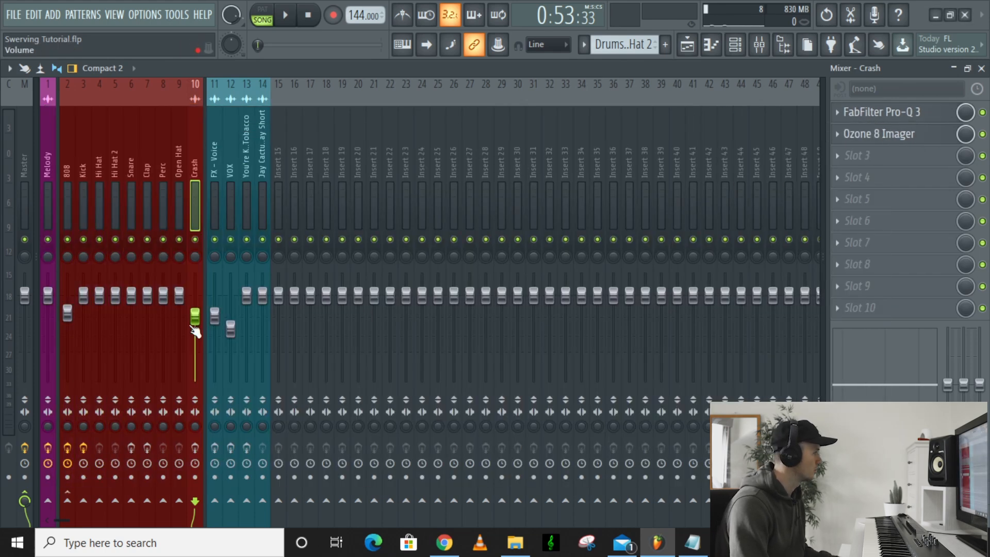
# Step: Enable the effects on the Snare, Clap and Crash inserts, and check the drum channels' volumes in the channel rack
pyautogui.click(147, 448)
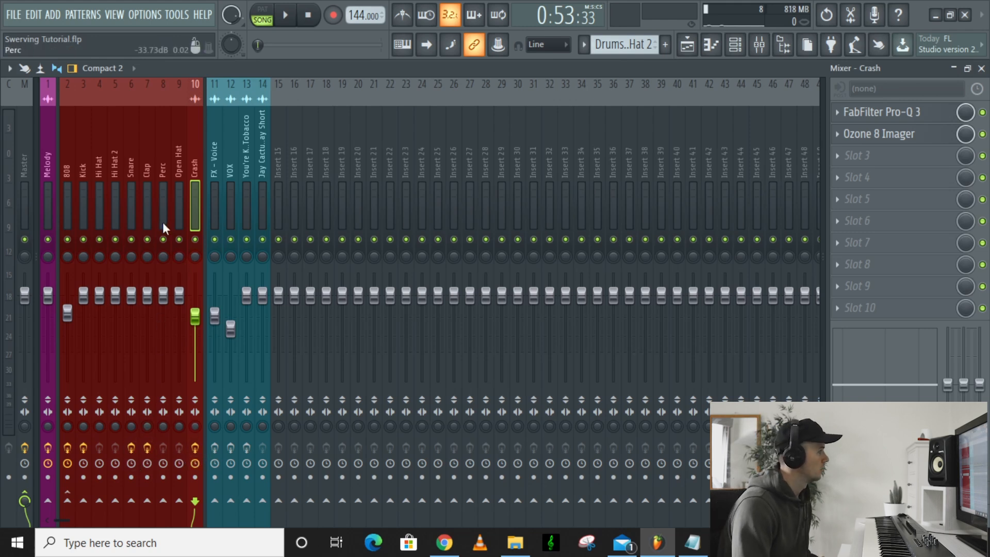
pyautogui.click(735, 44)
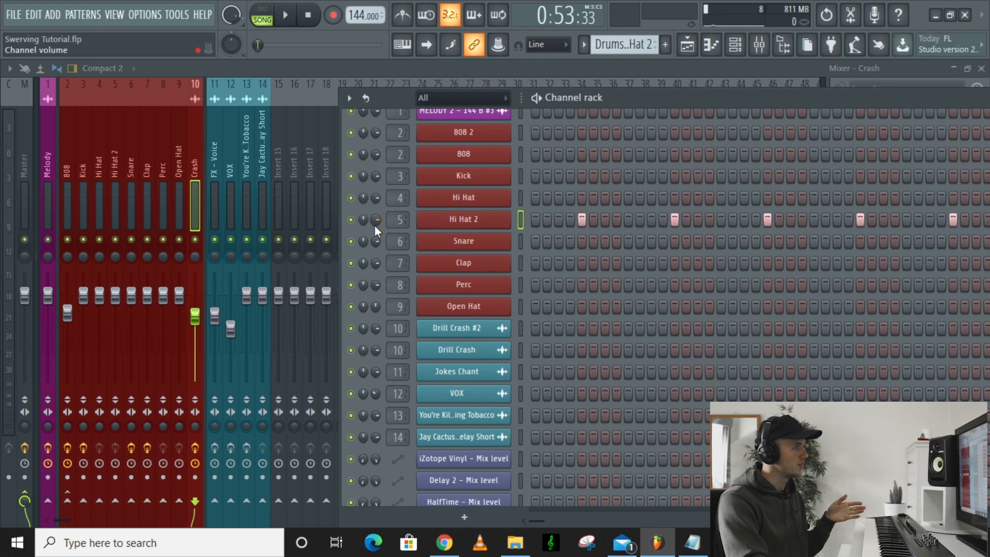
pyautogui.click(192, 156)
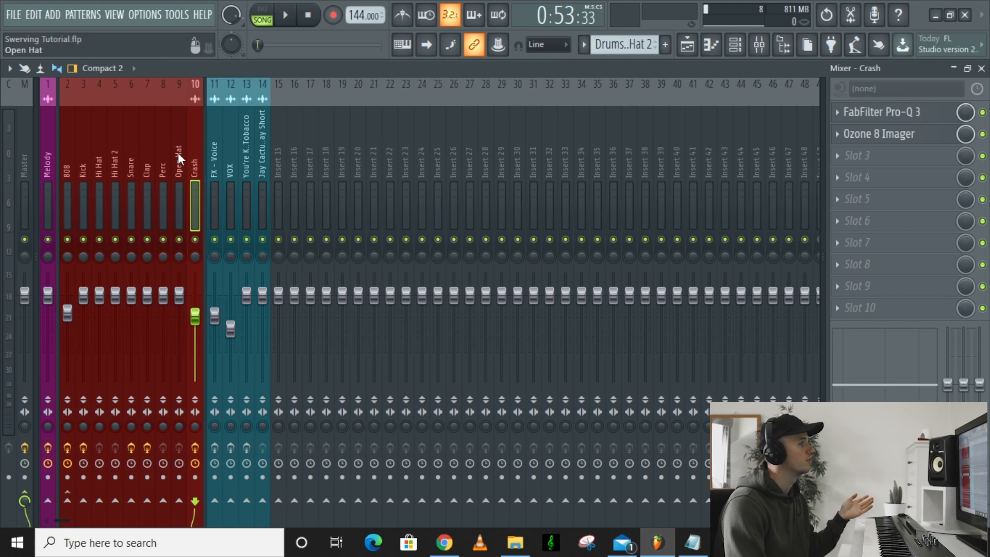
pyautogui.press('F6')
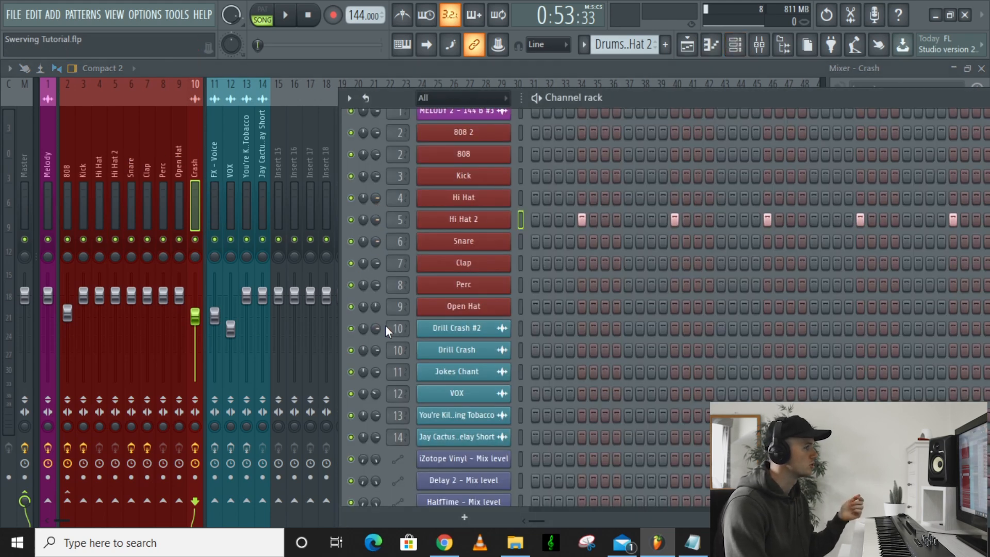
pyautogui.press('F6')
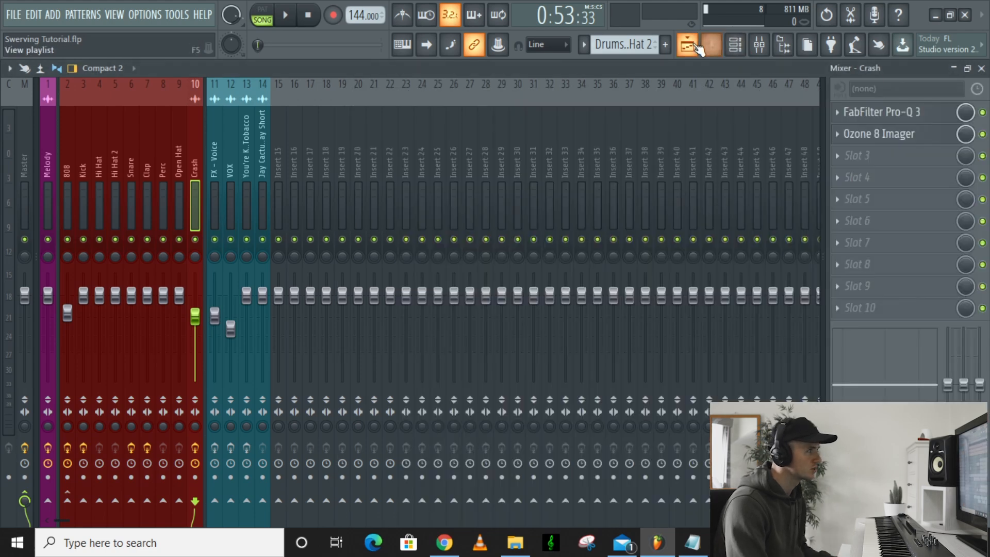
# Step: Play the beat from bar 33 in the playlist and look over the arrangement's drum tracks
pyautogui.press('F5')
pyautogui.click(573, 99)
pyautogui.press('space')
pyautogui.scroll(-7, 634, 206)
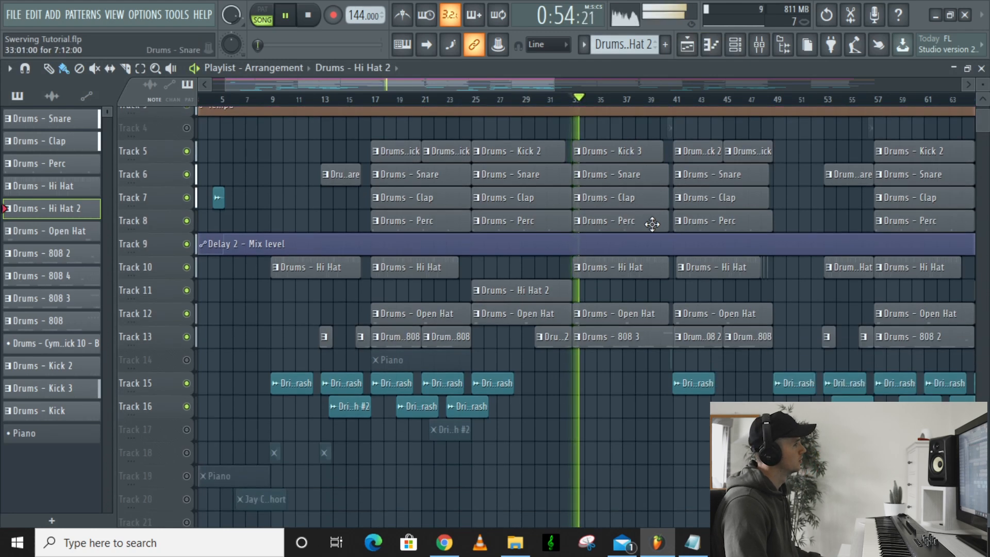
pyautogui.scroll(3, 648, 224)
pyautogui.scroll(-2, 642, 229)
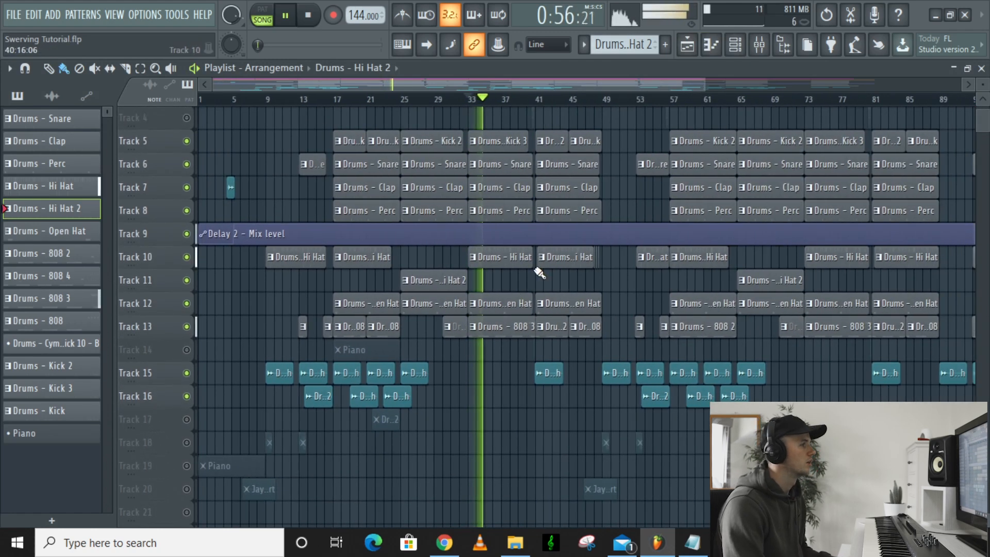
pyautogui.scroll(1, 515, 276)
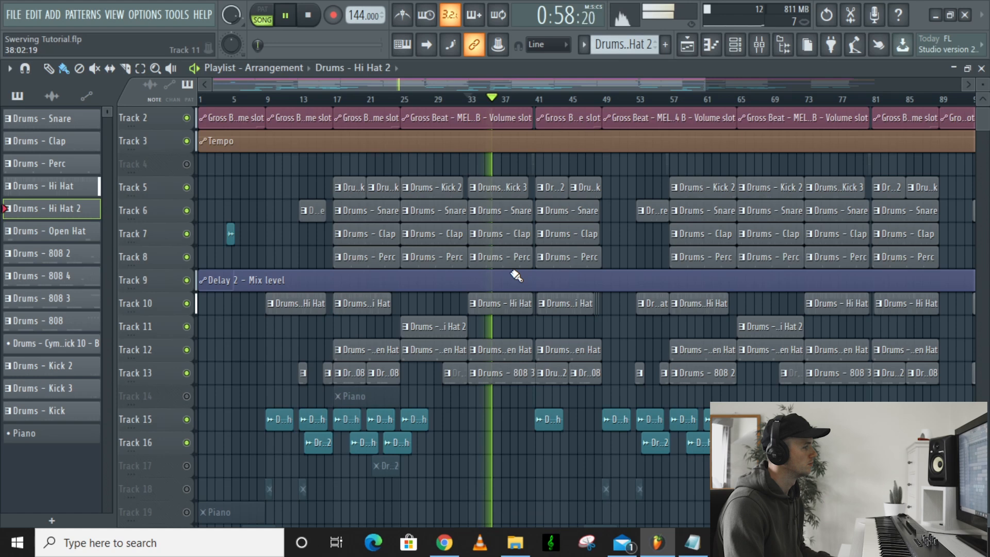
# Step: Unmute Tracks 14, 17, 18, 19 and 20 and listen through the transition into bar 41
pyautogui.scroll(-3, 515, 276)
pyautogui.click(186, 350)
pyautogui.click(186, 373)
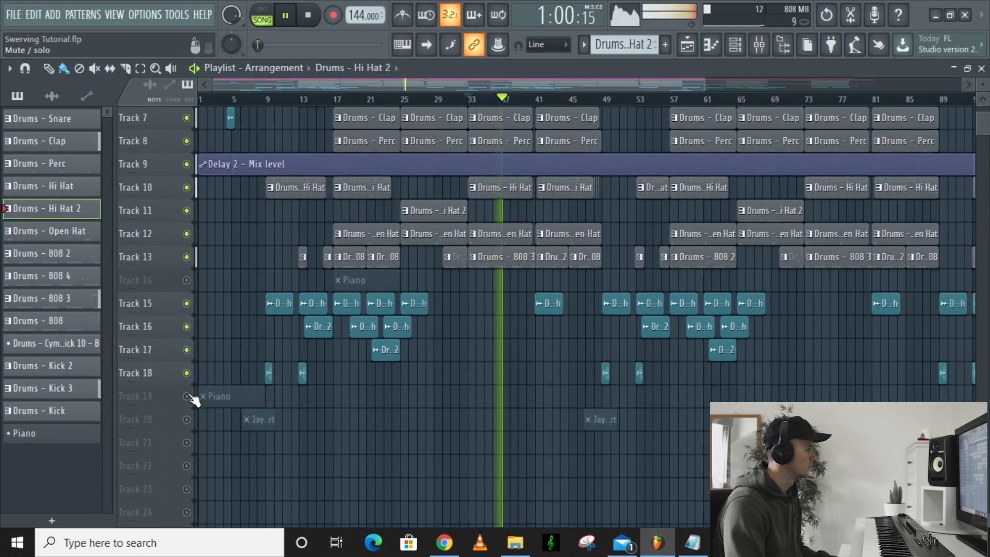
pyautogui.click(187, 396)
pyautogui.click(186, 419)
pyautogui.scroll(3, 545, 329)
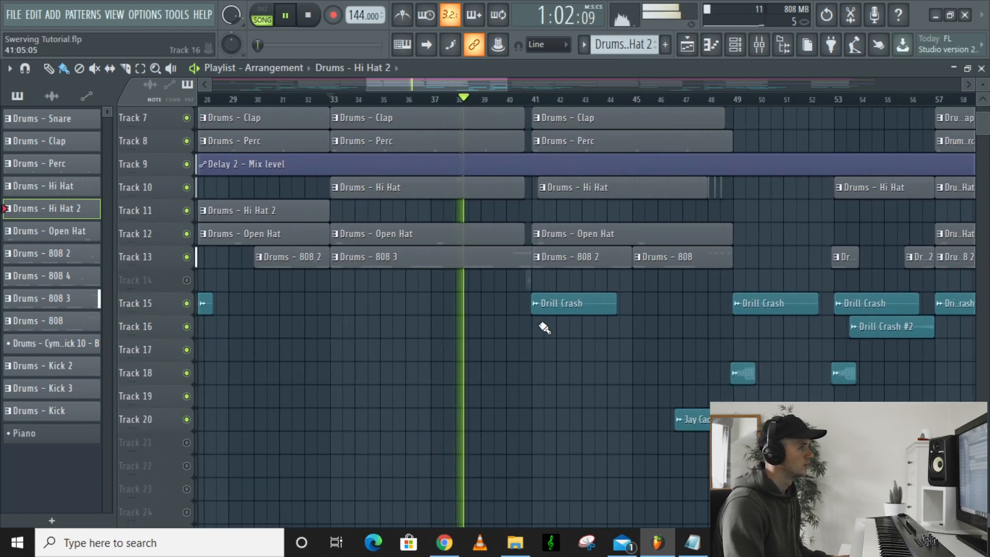
pyautogui.scroll(3, 545, 329)
pyautogui.scroll(2, 502, 281)
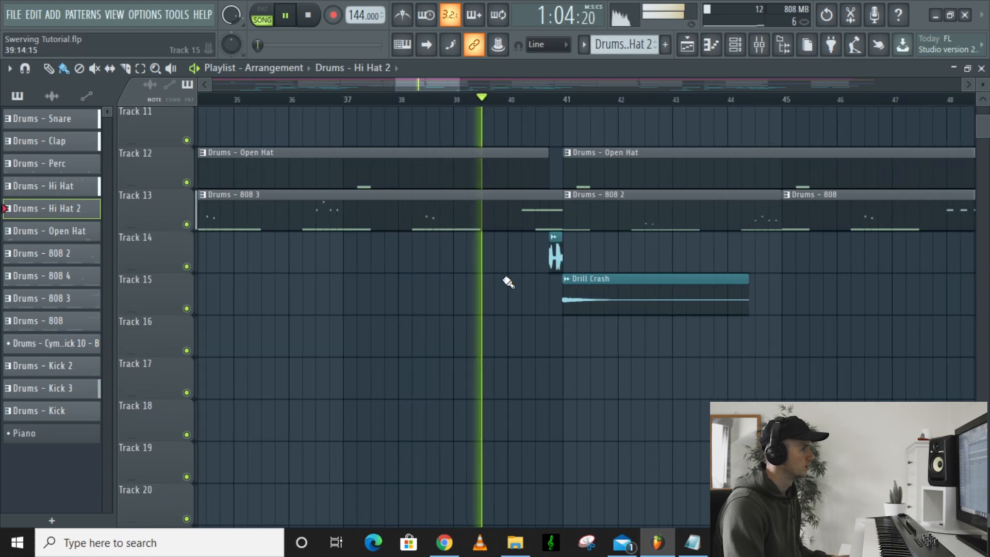
pyautogui.scroll(4, 631, 278)
pyautogui.scroll(2, 634, 291)
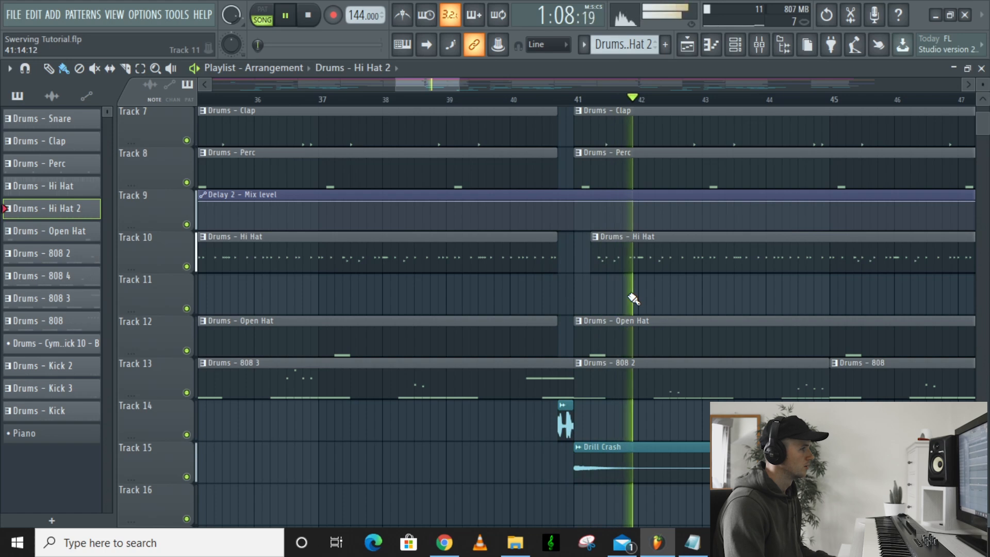
# Step: Stop playback, unmute Track 4, and enable the effects on mixer inserts 11 to 13 before returning to the playlist
pyautogui.press('space')
pyautogui.scroll(6, 618, 304)
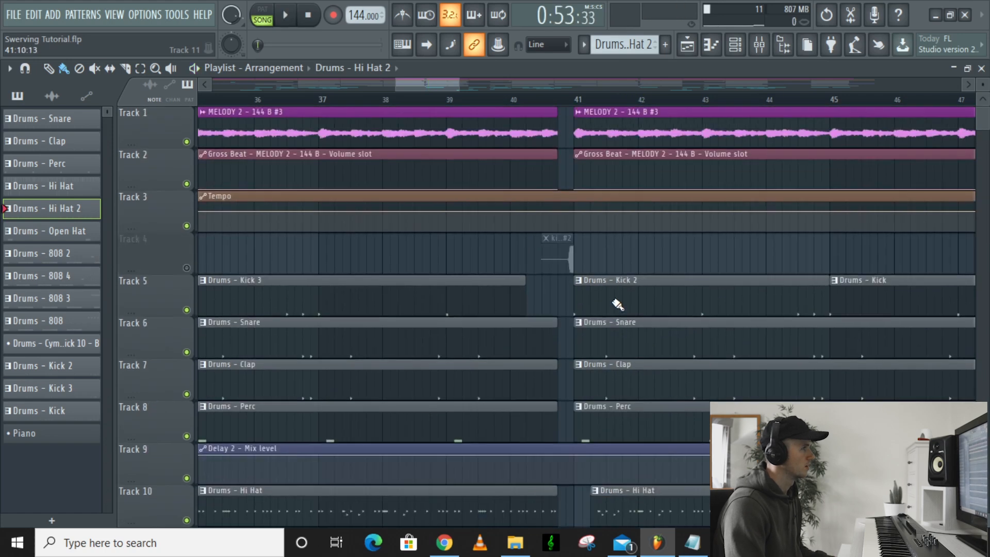
pyautogui.click(187, 269)
pyautogui.scroll(-4, 412, 258)
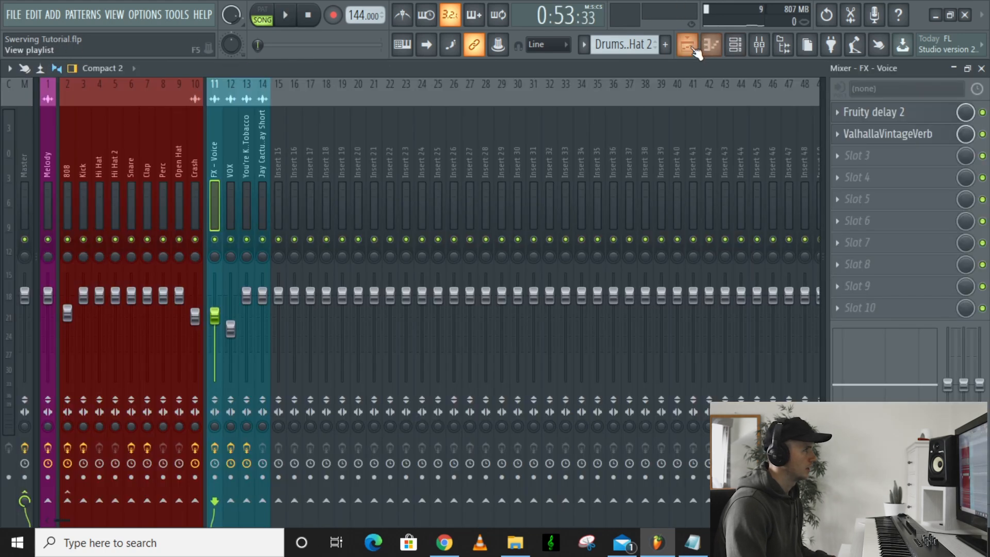
pyautogui.click(690, 52)
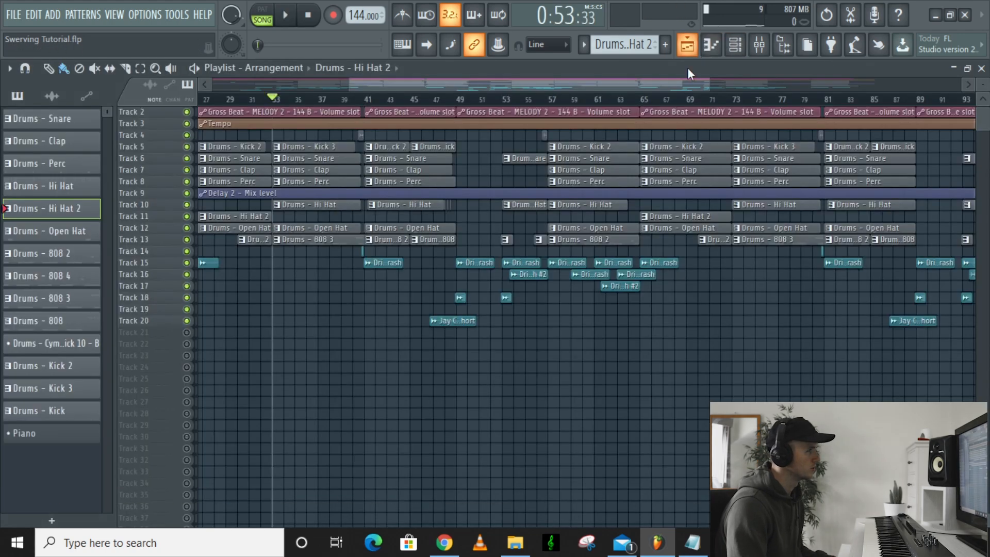
# Step: Place the playhead just after bar 40 and play the transition with the kick (hard) #2 and chant clips
pyautogui.scroll(4, 376, 235)
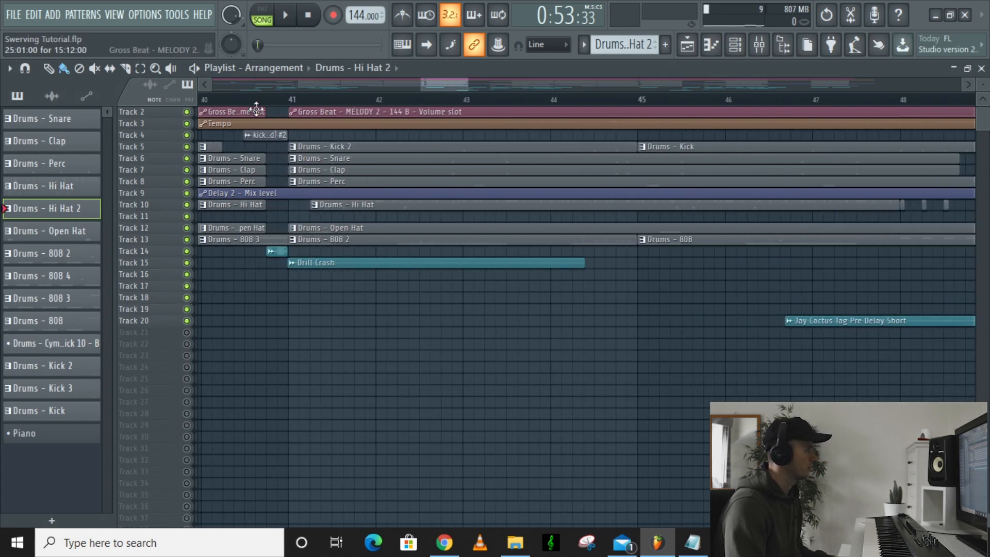
pyautogui.scroll(-2, 228, 192)
pyautogui.scroll(2, 207, 209)
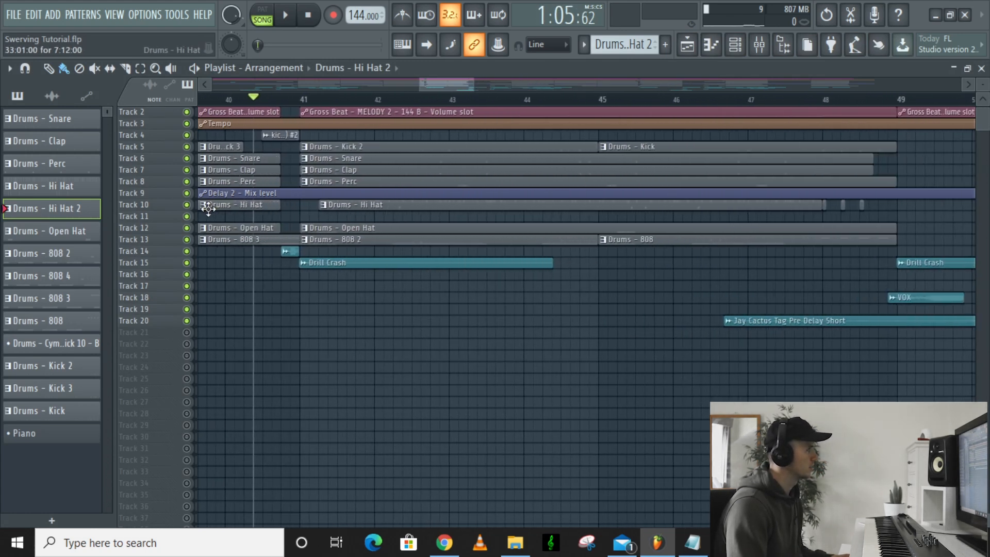
pyautogui.scroll(1, 207, 210)
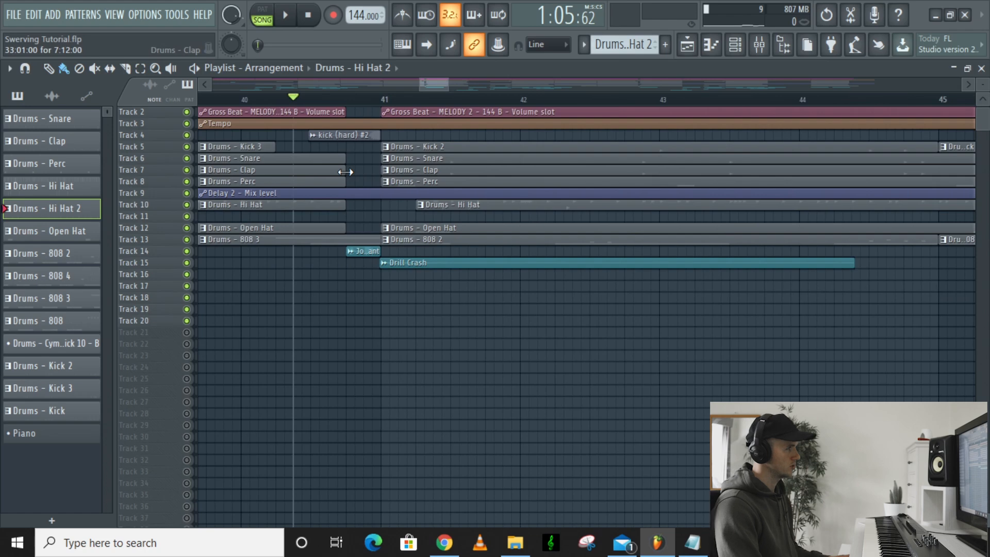
pyautogui.scroll(3, 346, 172)
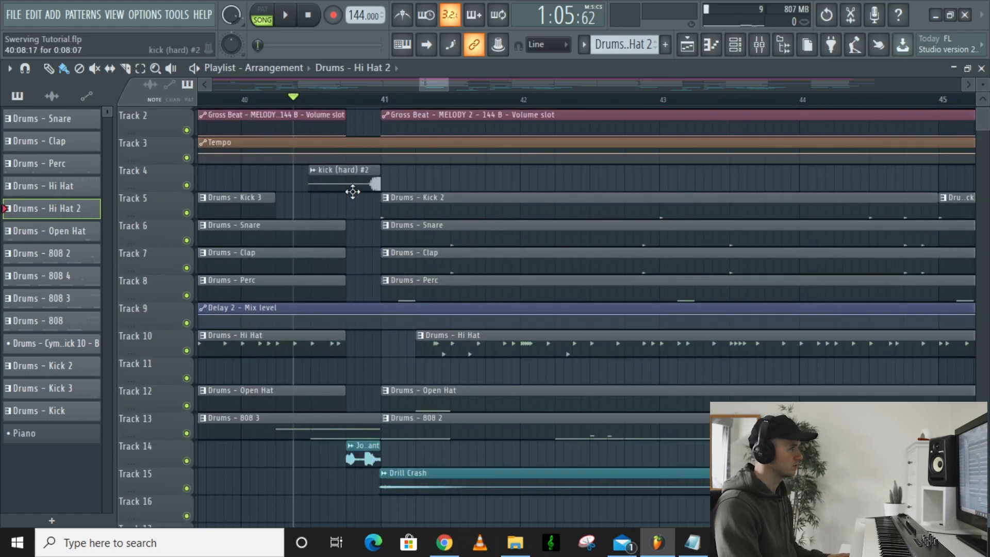
pyautogui.scroll(-2, 356, 196)
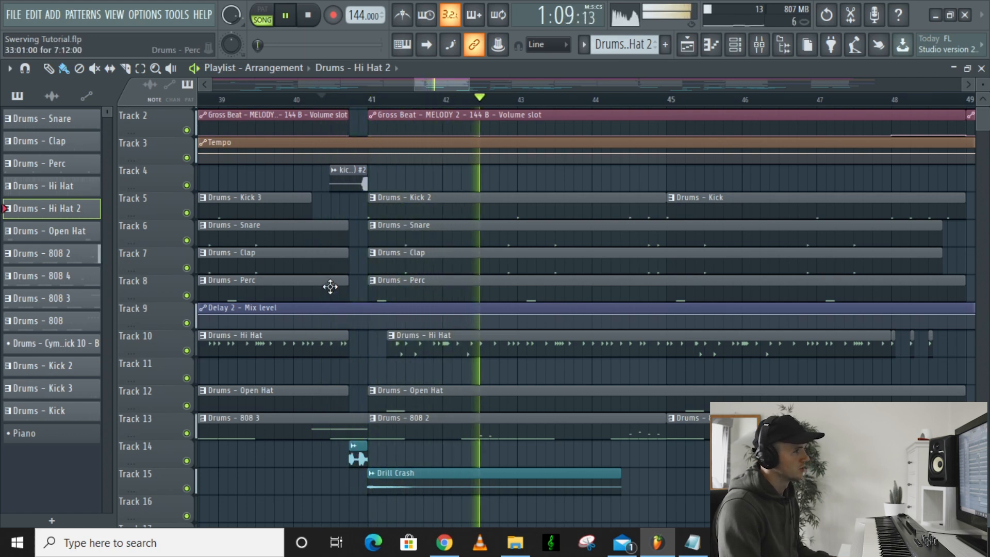
pyautogui.press('space')
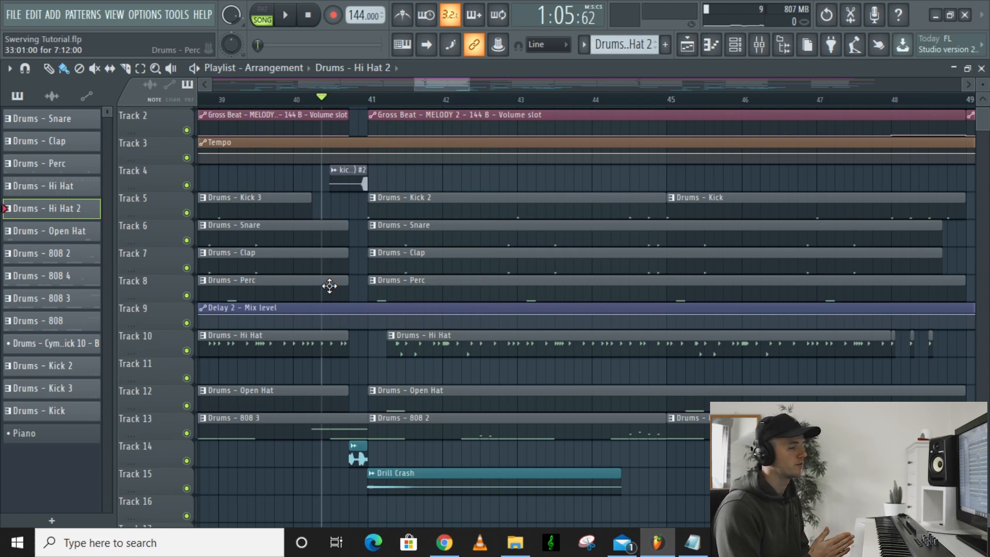
# Step: Replay the bar 41 transition and examine the kick (hard) #2 clip's sample settings, including its Reverse option
pyautogui.press('space')
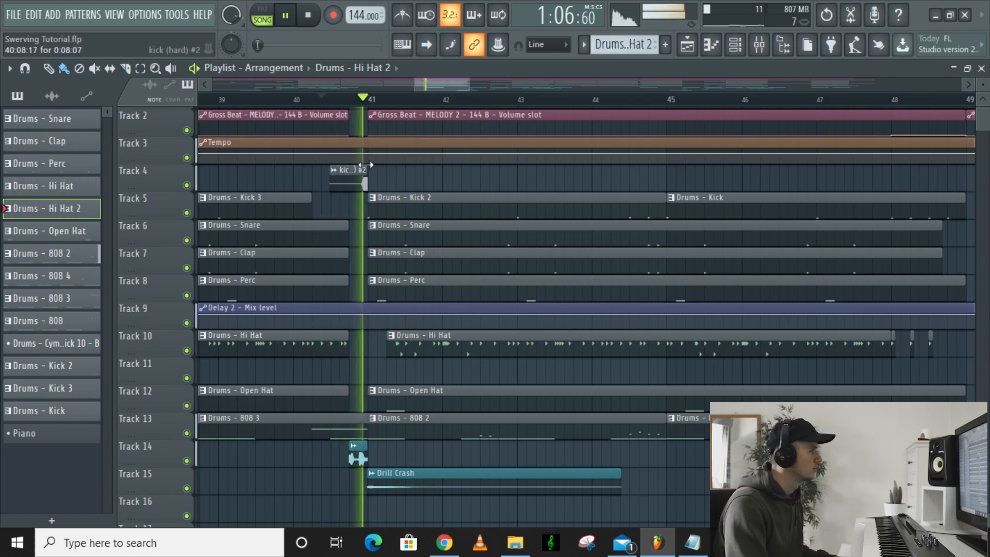
pyautogui.press('space')
pyautogui.doubleClick(356, 178)
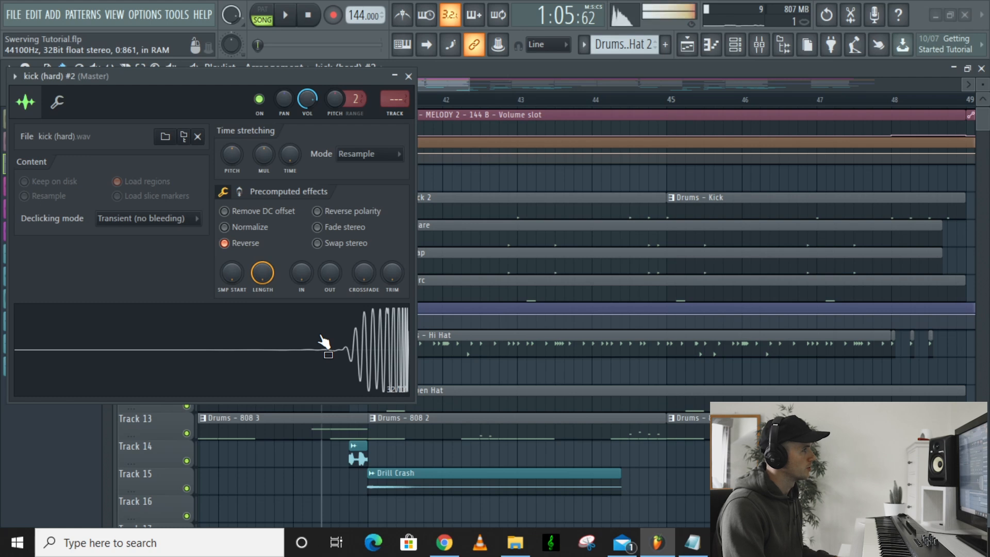
pyautogui.click(408, 76)
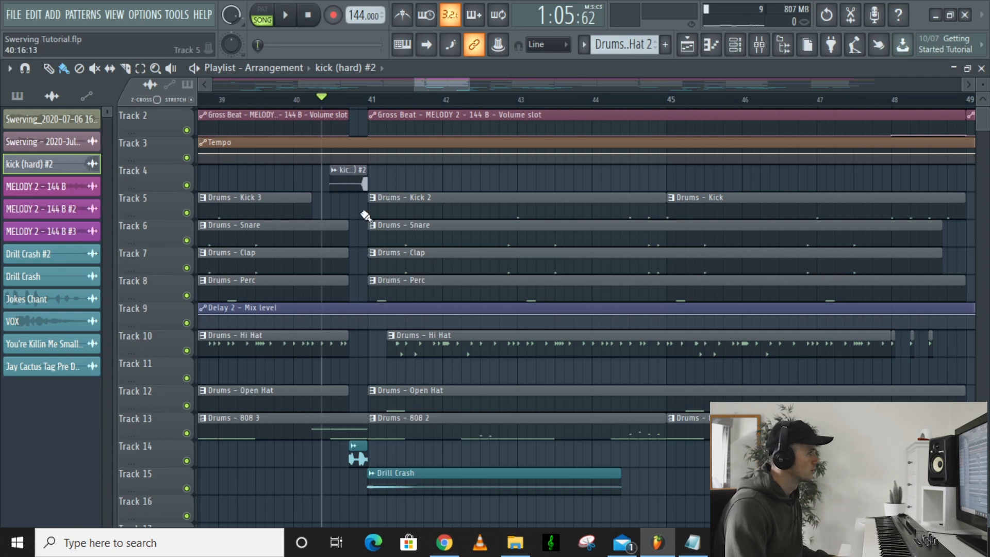
pyautogui.press('space')
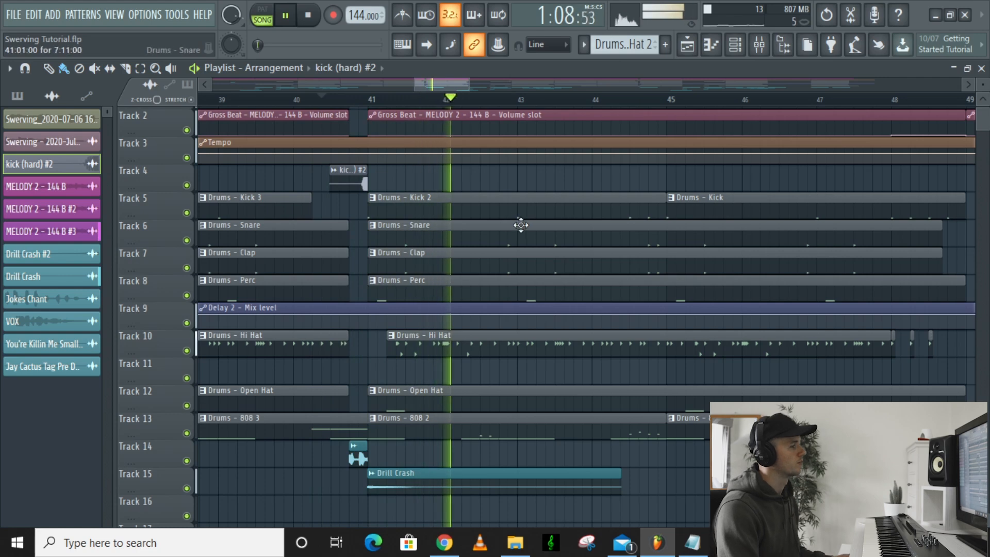
# Step: Listen through the drum section from bar 42 to bar 49 while following its clips across the tracks, and stop playback
pyautogui.scroll(-2, 643, 330)
pyautogui.scroll(-3, 643, 330)
pyautogui.scroll(-5, 630, 329)
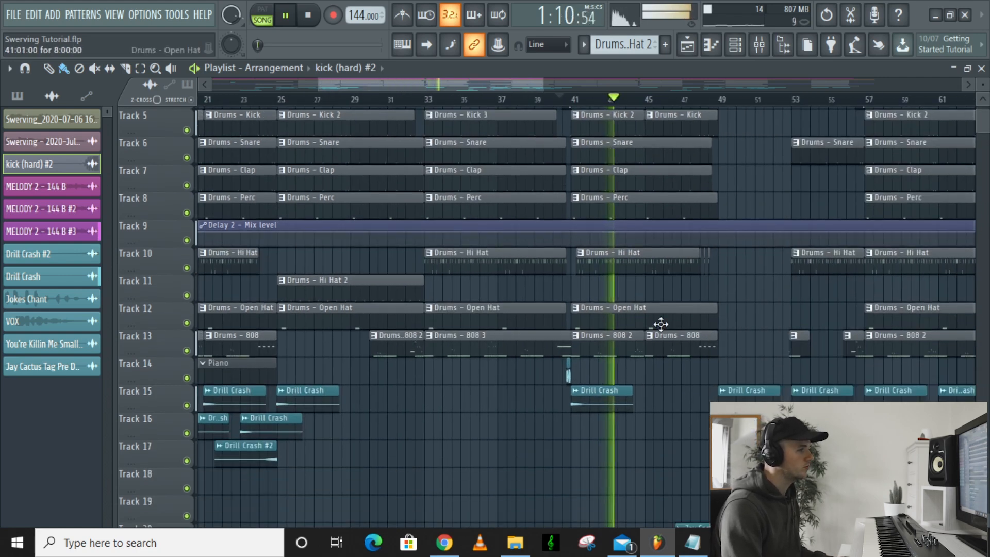
pyautogui.scroll(2, 732, 320)
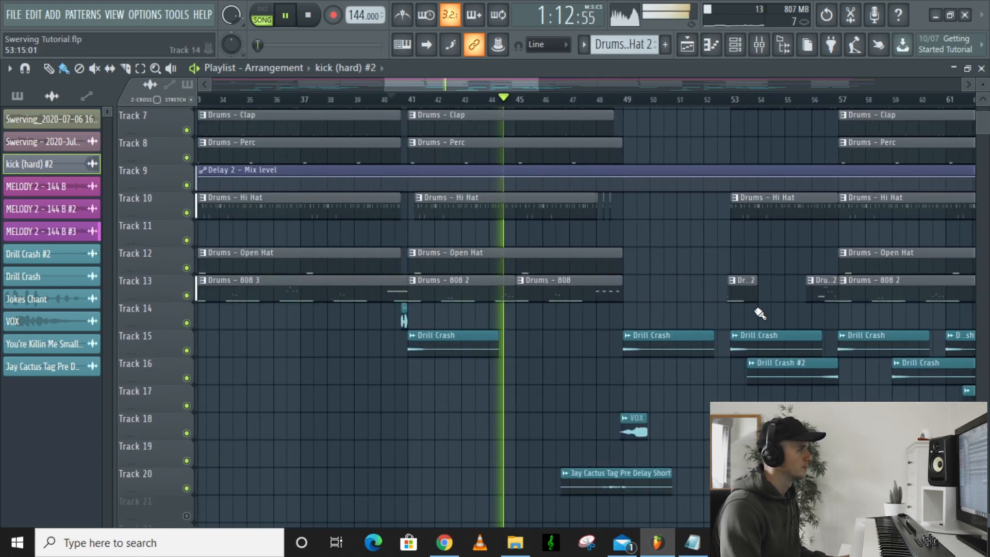
pyautogui.scroll(1, 744, 312)
pyautogui.scroll(2, 745, 311)
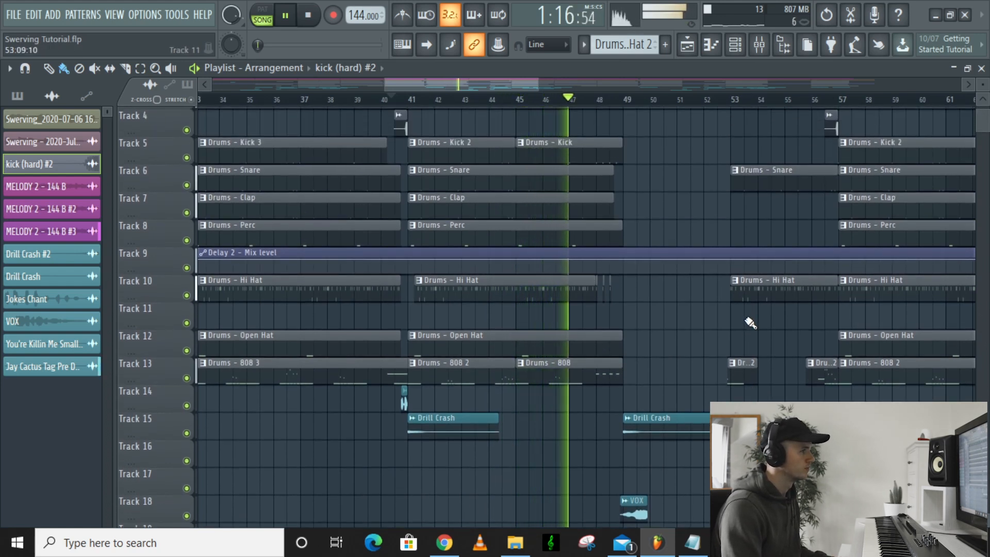
pyautogui.scroll(-2, 748, 325)
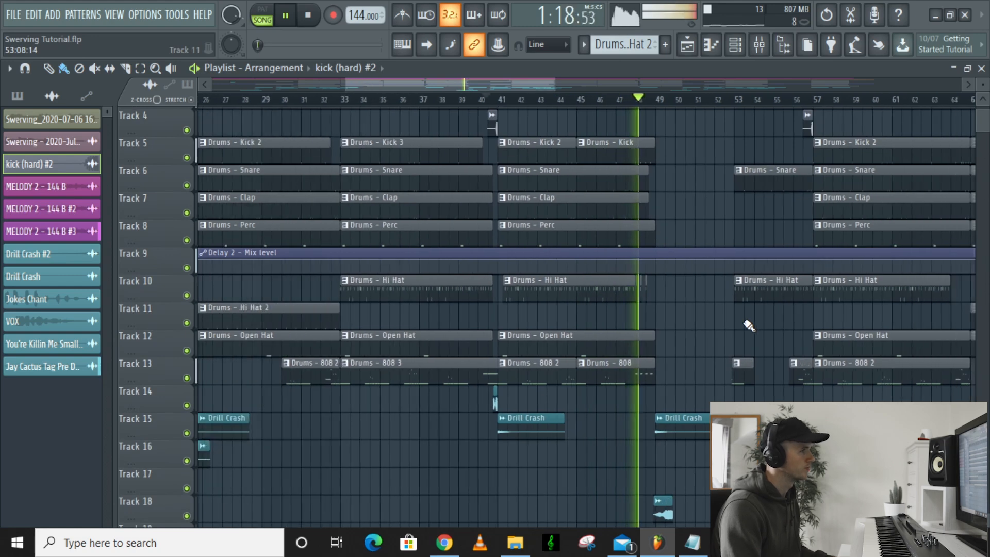
pyautogui.scroll(3, 746, 325)
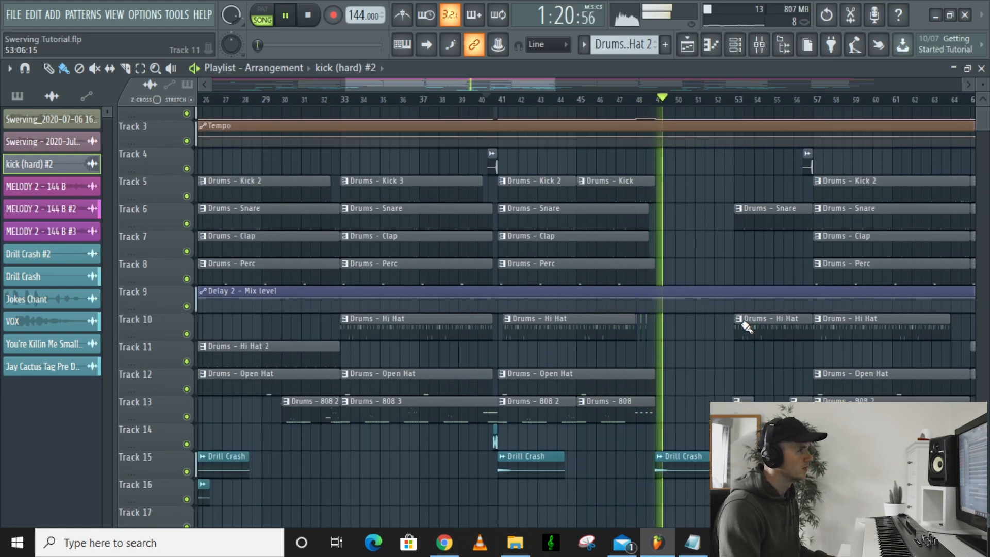
pyautogui.press('space')
# Step: Examine the Gross Beat volume automation and drum clips leading into bar 49, and replay the transition from bar 48
pyautogui.scroll(2, 582, 319)
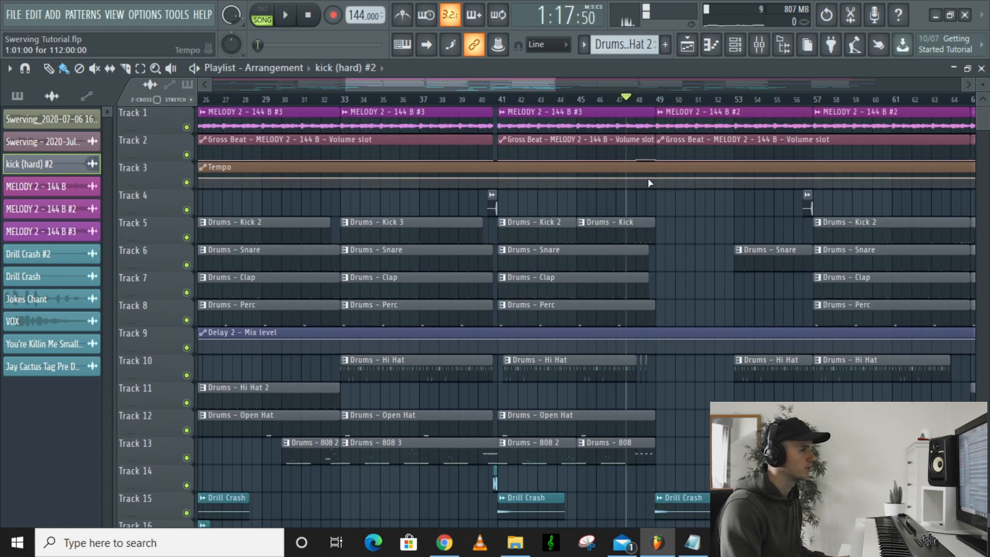
pyautogui.scroll(1, 648, 205)
pyautogui.scroll(3, 624, 106)
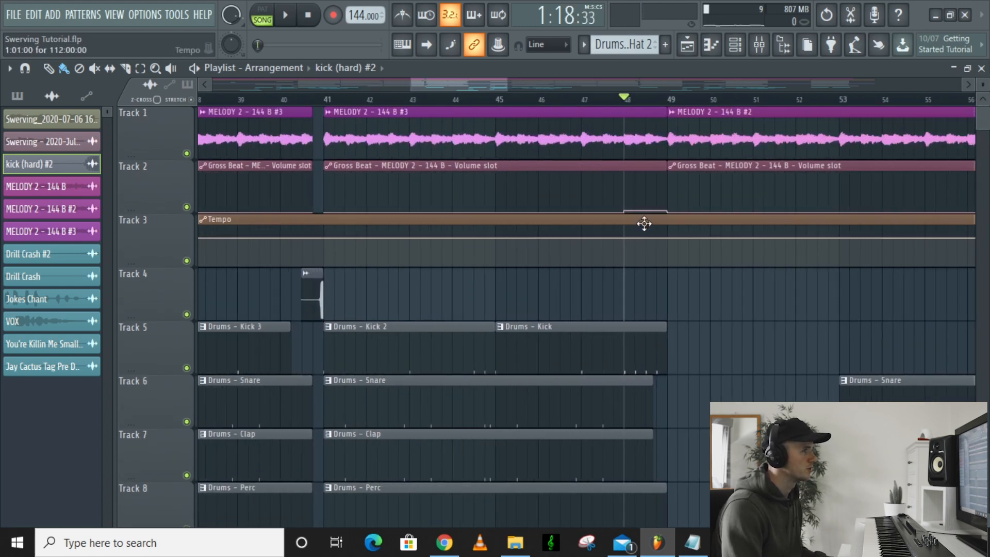
pyautogui.scroll(-4, 672, 351)
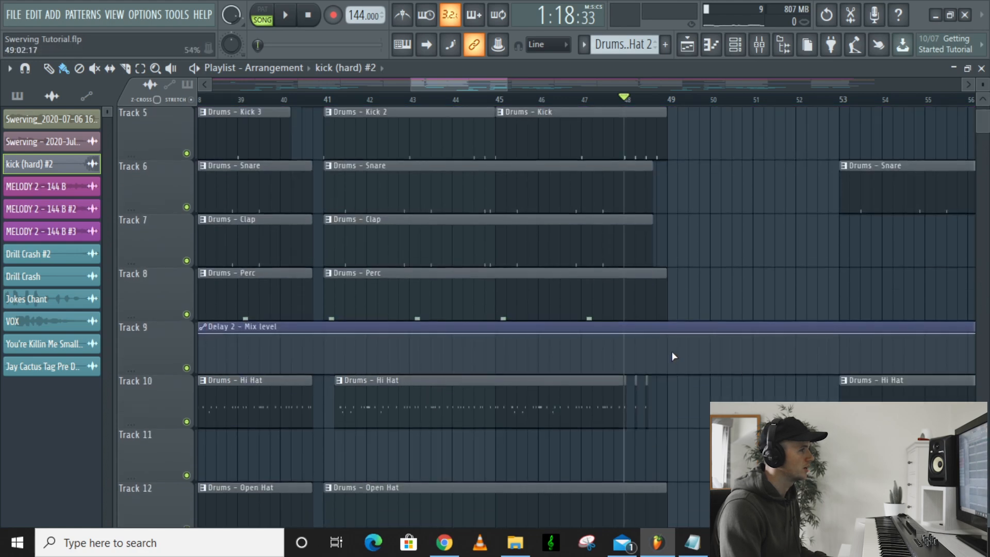
pyautogui.scroll(4, 636, 392)
pyautogui.scroll(4, 636, 392)
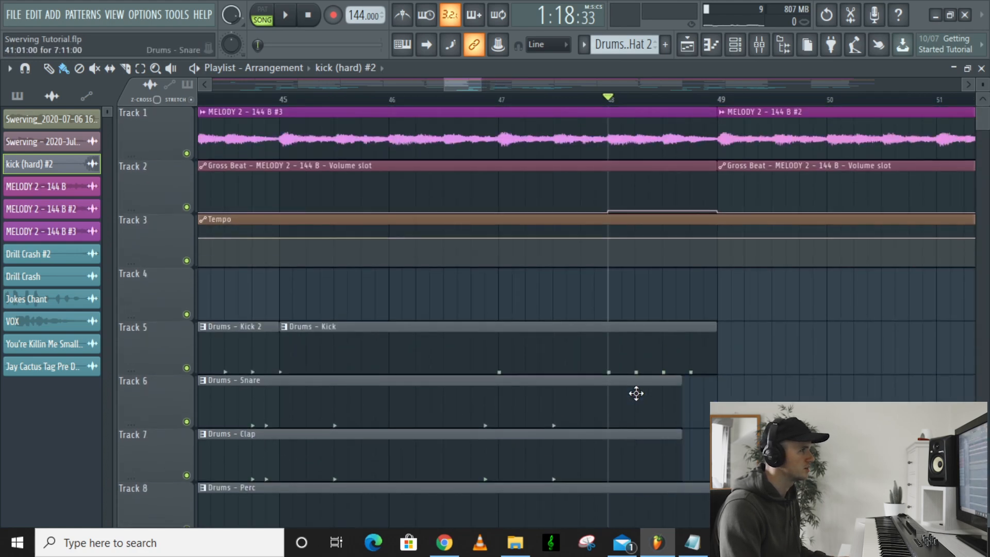
pyautogui.press('space')
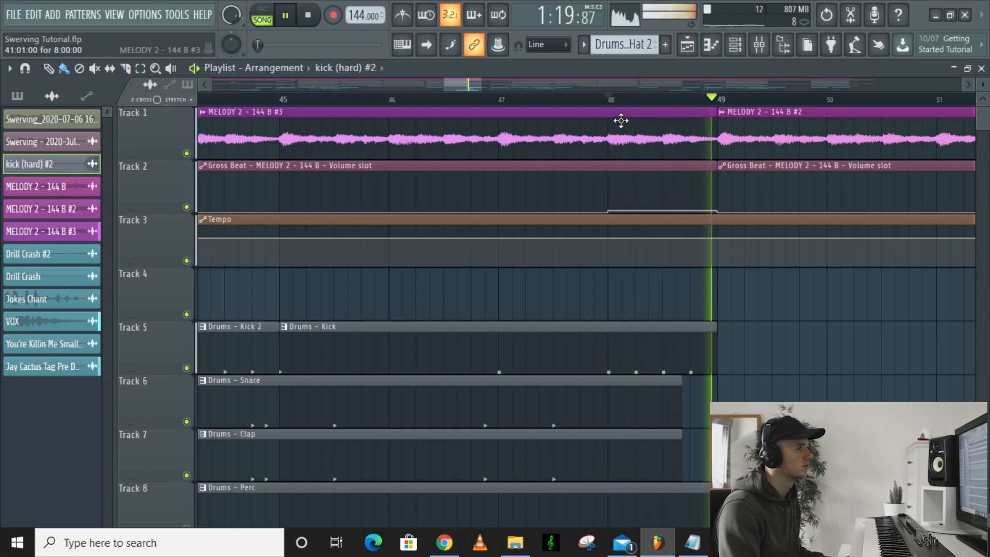
# Step: Listen through the breakdown after bar 49 and the drums' return at bar 57, following the crash and VOX clips, and stop playback
pyautogui.scroll(-10, 621, 134)
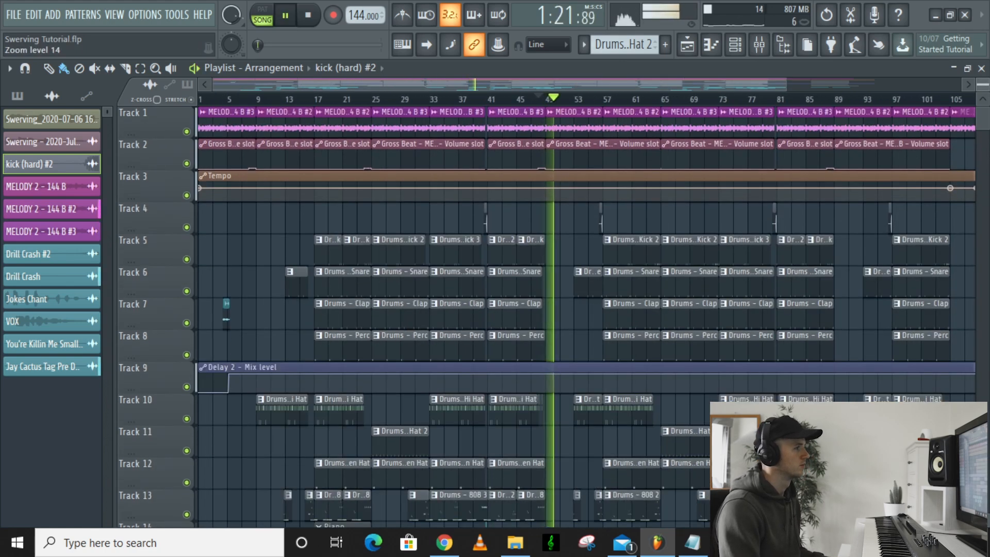
pyautogui.scroll(-3, 649, 254)
pyautogui.scroll(5, 650, 256)
pyautogui.scroll(2, 612, 257)
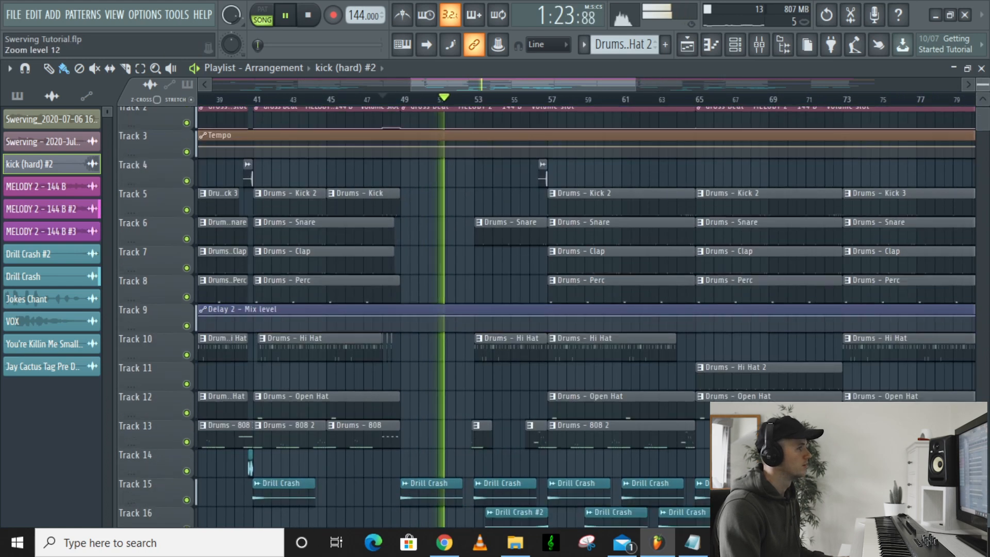
pyautogui.scroll(1, 572, 219)
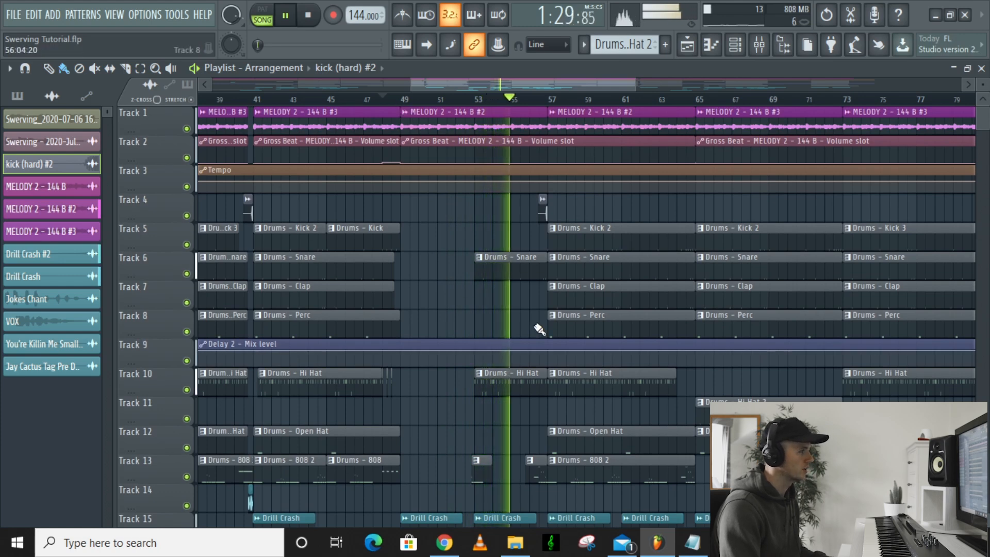
pyautogui.scroll(-2, 538, 328)
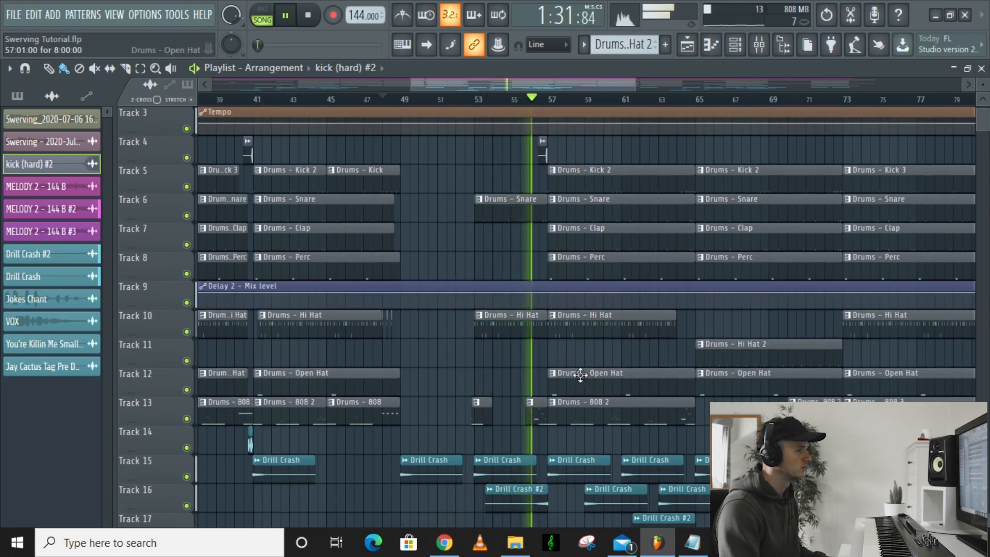
pyautogui.scroll(-3, 582, 375)
pyautogui.scroll(4, 585, 376)
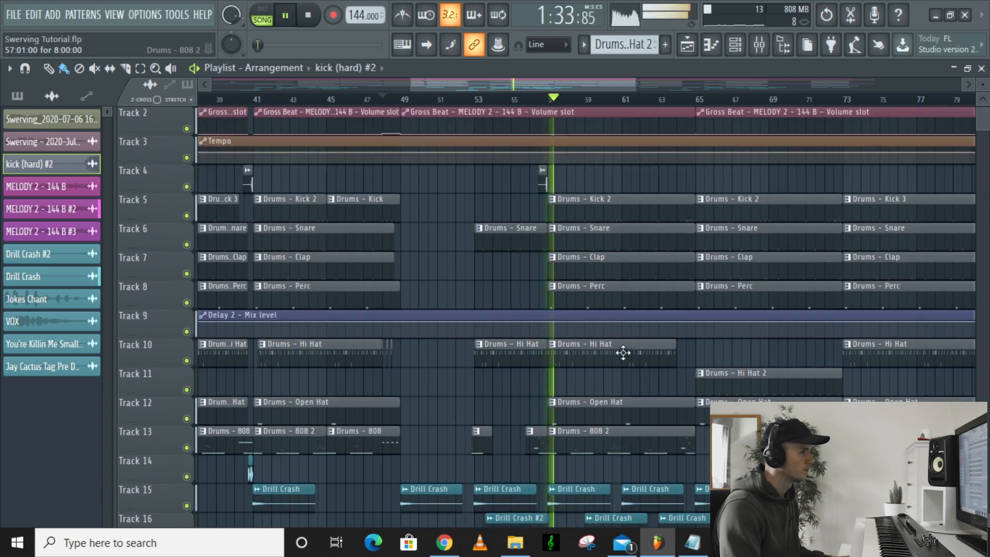
pyautogui.scroll(-3, 622, 352)
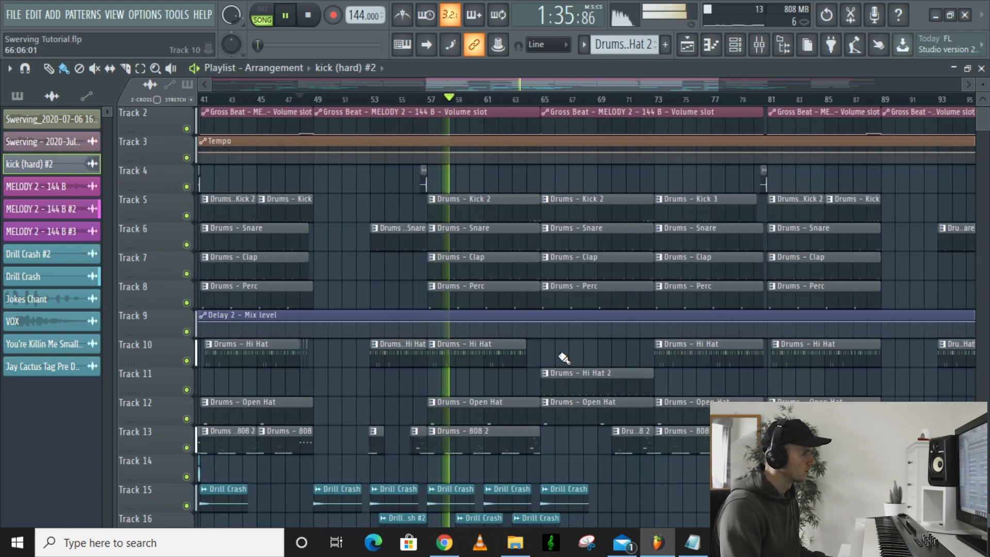
pyautogui.scroll(2, 566, 356)
pyautogui.scroll(-3, 569, 359)
pyautogui.scroll(2, 570, 359)
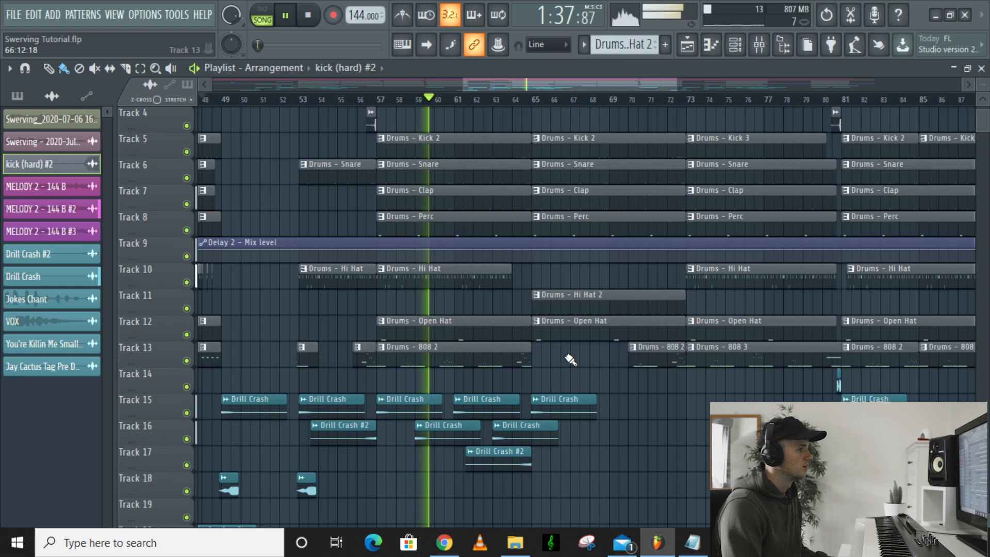
pyautogui.press('space')
# Step: Review the rest of the arrangement and the Tempo automation before bar 113, and start playback from about bar 102
pyautogui.scroll(-5, 629, 327)
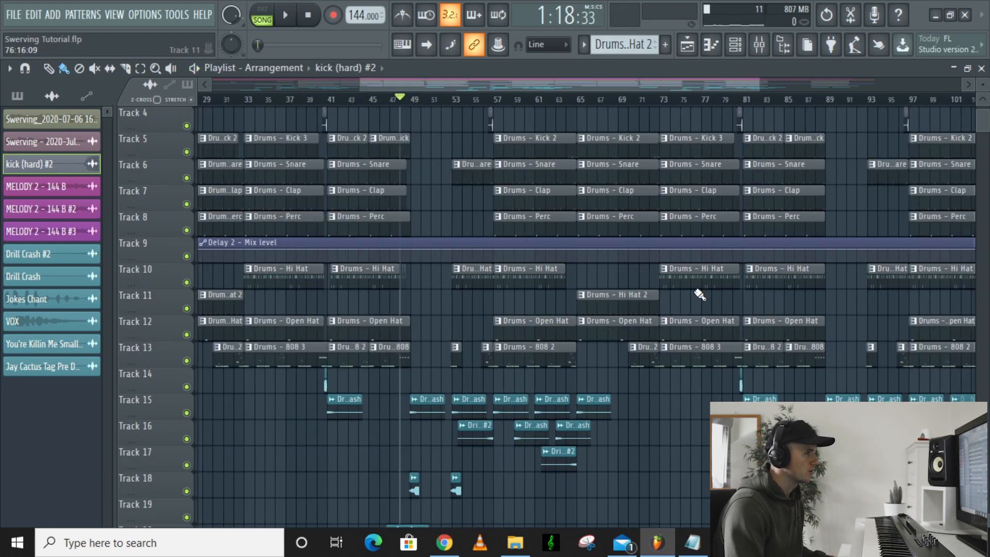
pyautogui.scroll(2, 708, 289)
pyautogui.scroll(-3, 709, 284)
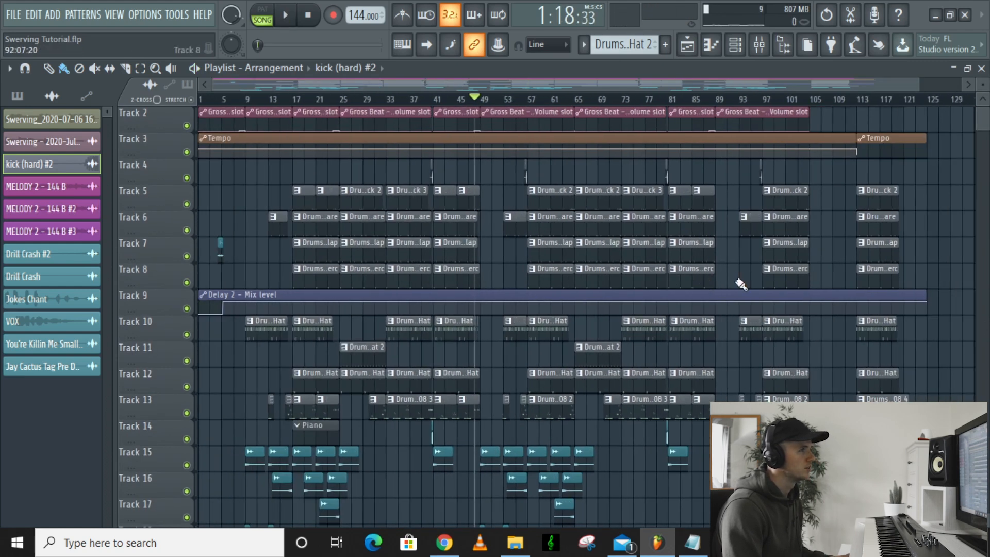
pyautogui.scroll(1, 820, 174)
pyautogui.scroll(2, 806, 181)
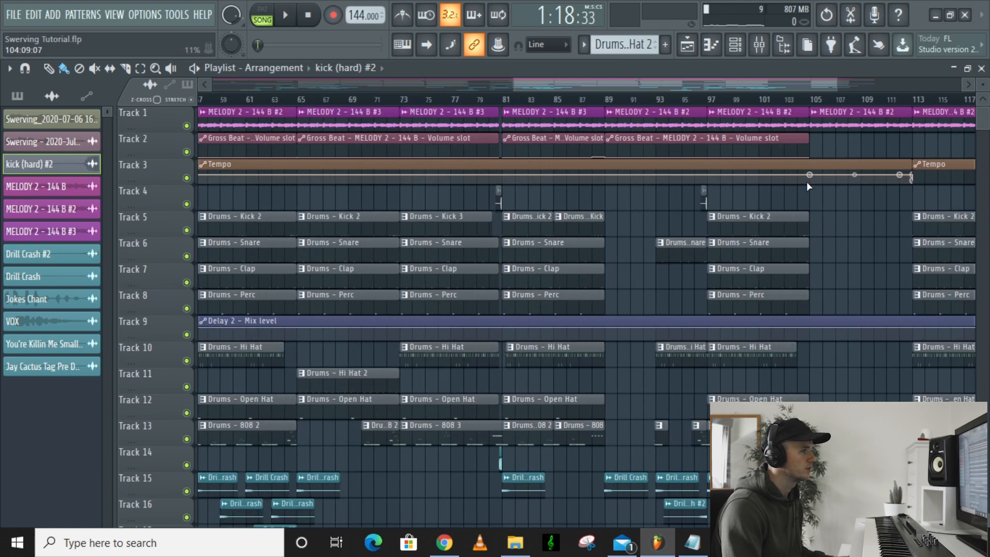
pyautogui.scroll(-2, 835, 159)
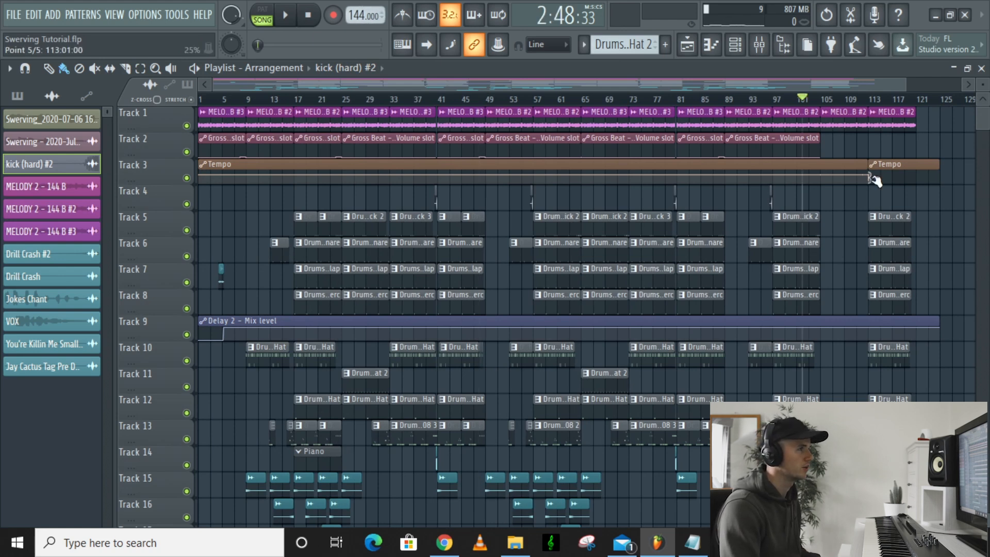
pyautogui.press('space')
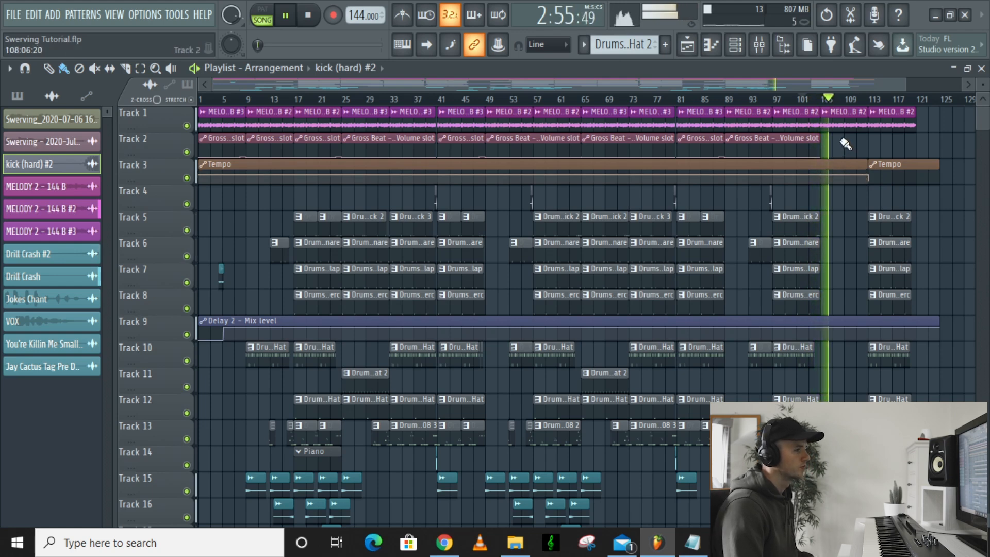
# Step: Listen through the melody-only section and the outro from bar 113, following the Tempo, drum and crash clips
pyautogui.scroll(-6, 841, 150)
pyautogui.scroll(3, 844, 135)
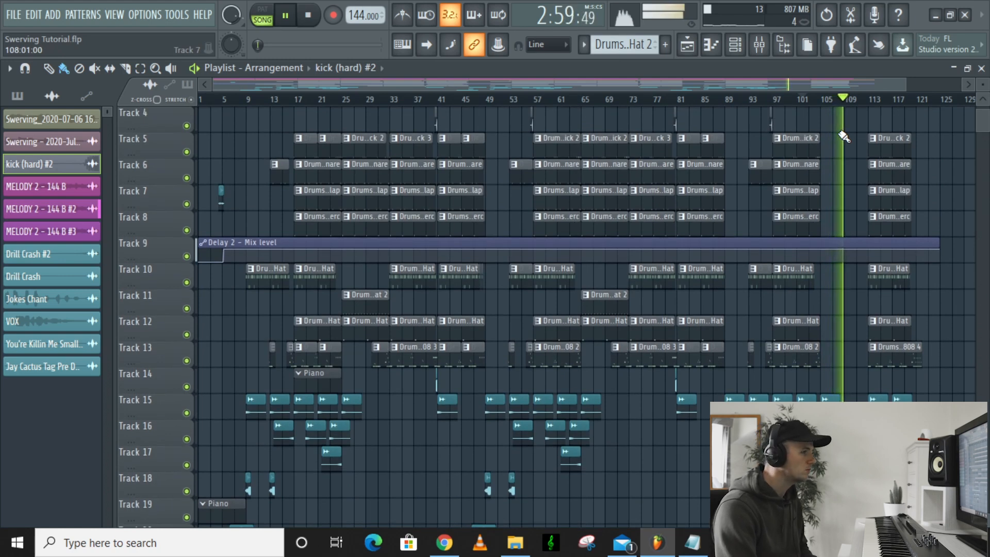
pyautogui.scroll(2, 843, 137)
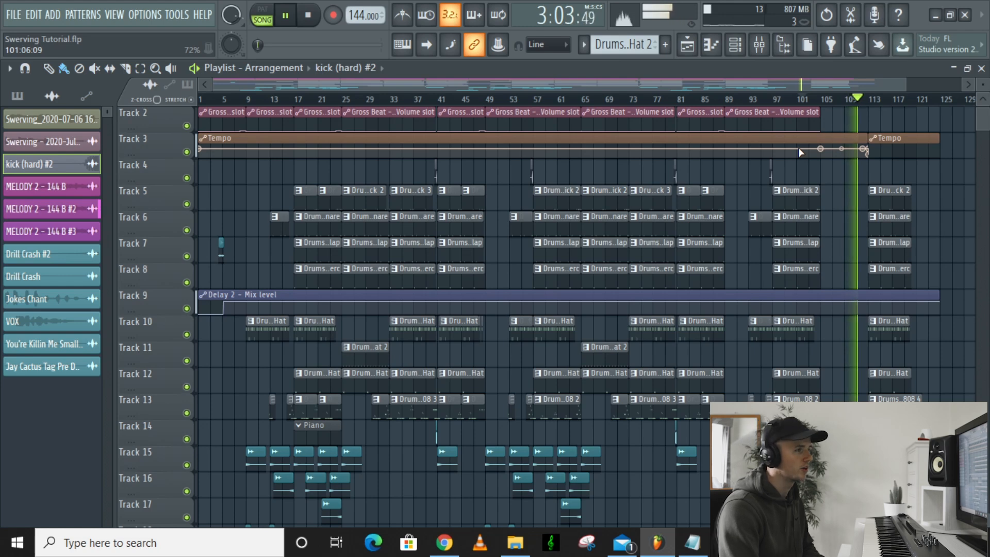
pyautogui.scroll(1, 833, 194)
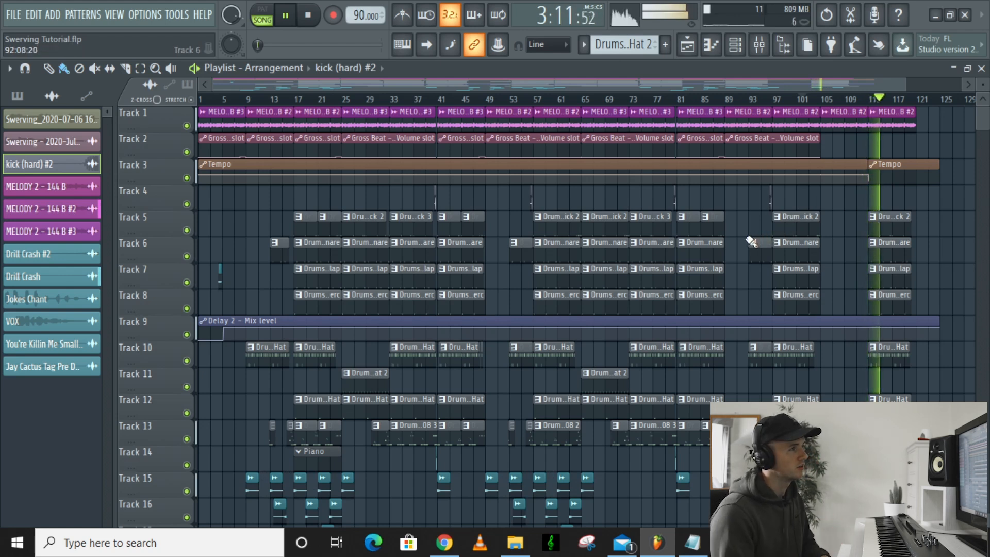
pyautogui.scroll(-5, 751, 241)
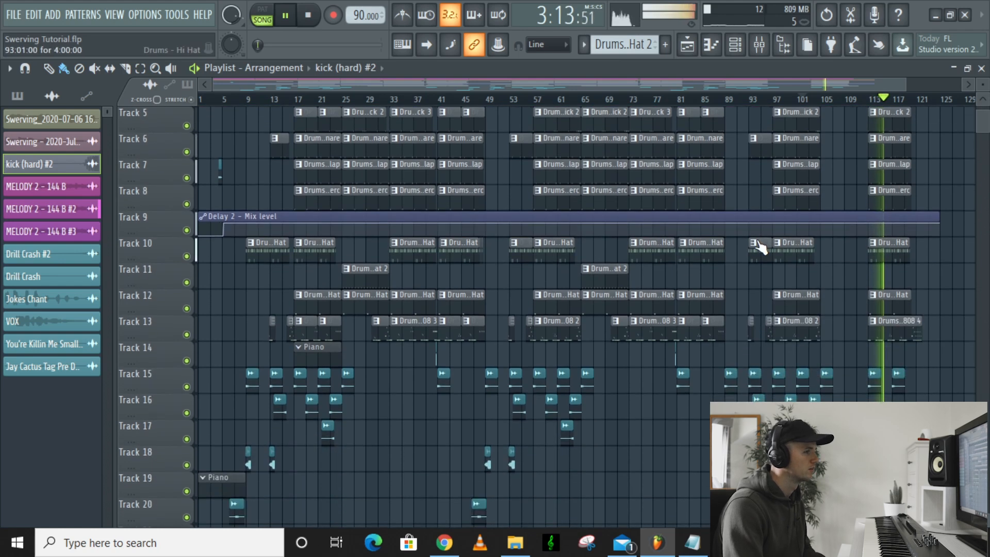
pyautogui.scroll(4, 758, 249)
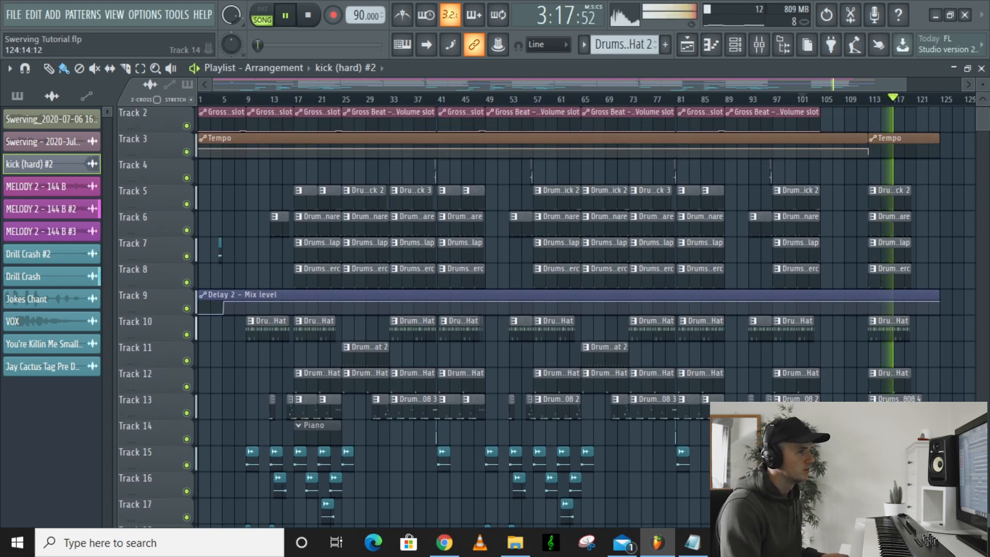
pyautogui.scroll(5, 869, 401)
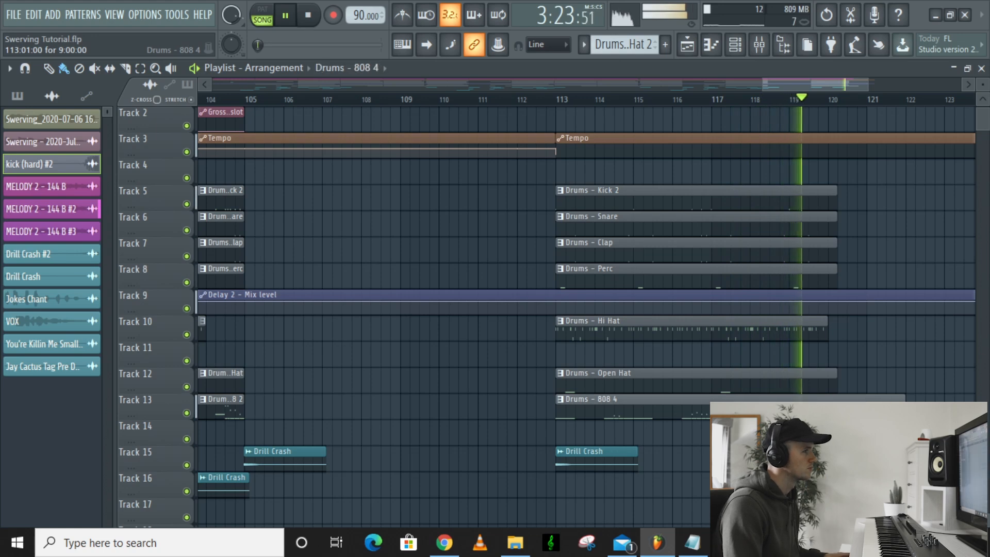
# Step: Open the Drums - 808 4 pattern in the piano roll and examine its closing notes and velocities while replaying the ending
pyautogui.doubleClick(869, 400)
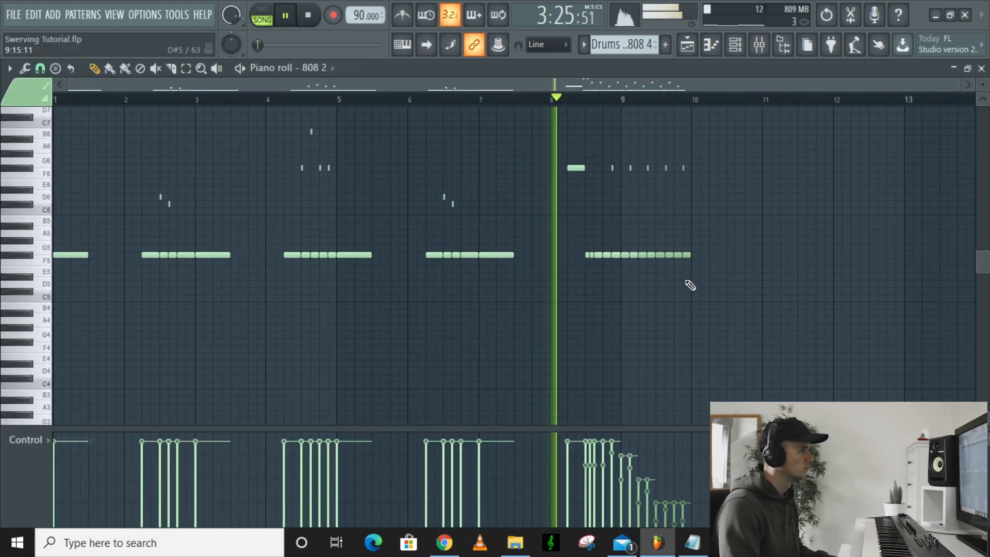
pyautogui.scroll(2, 689, 285)
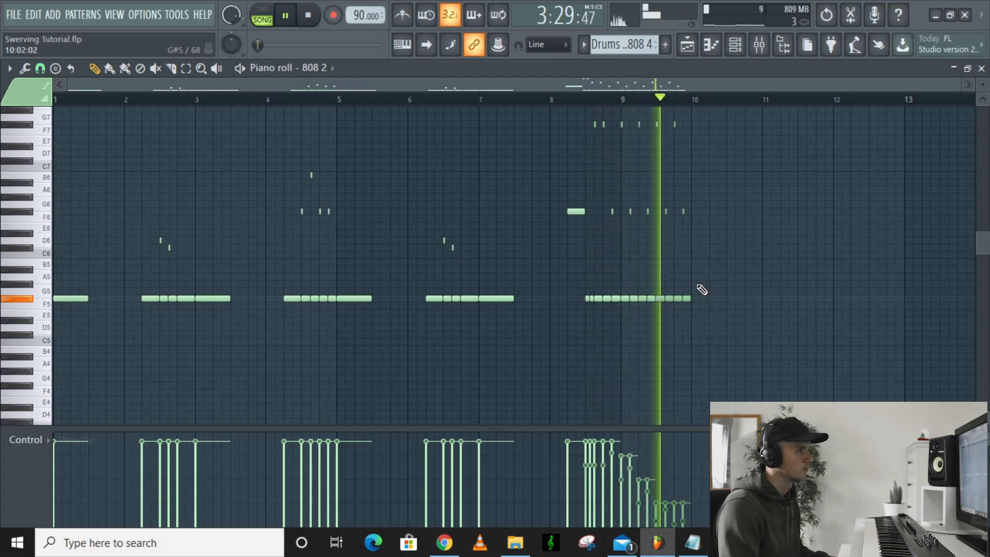
pyautogui.press('space')
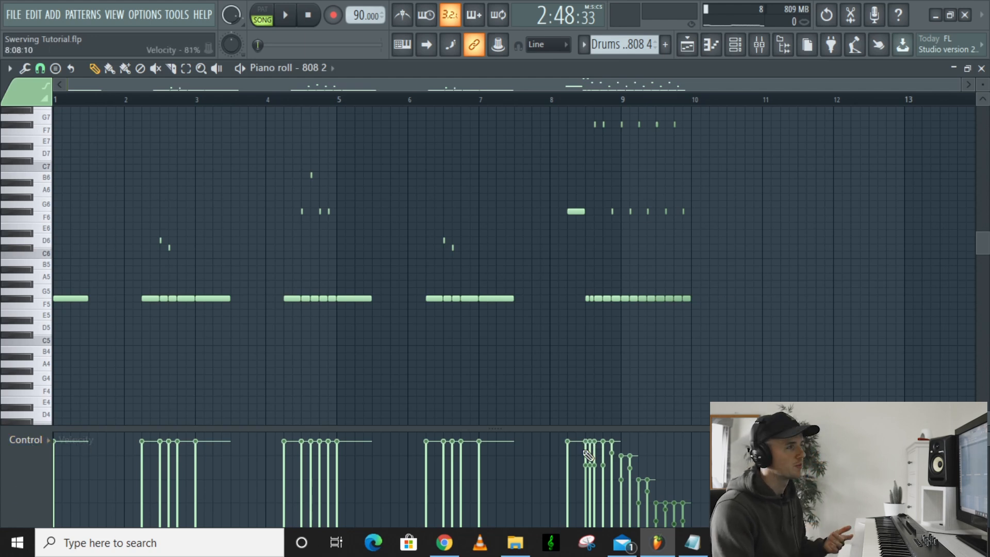
pyautogui.scroll(5, 644, 309)
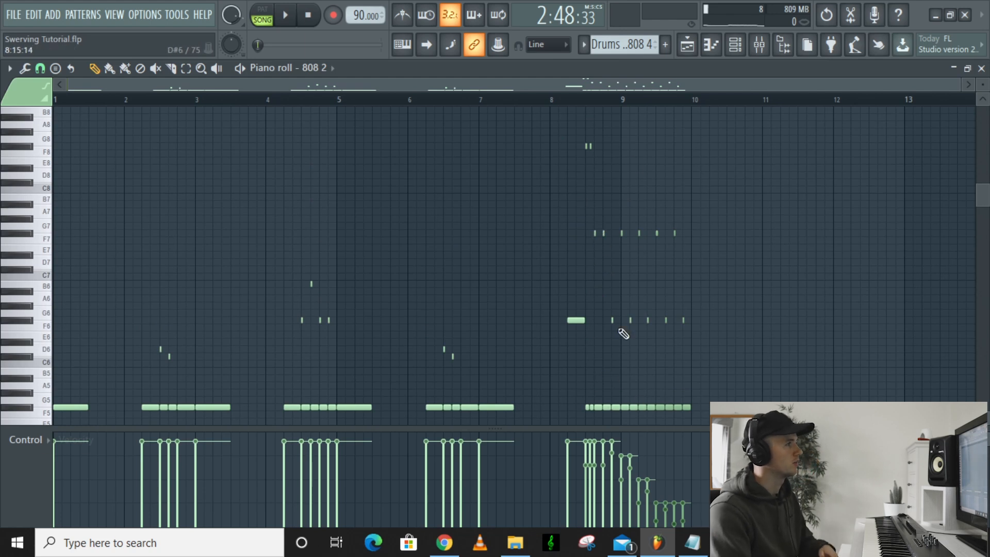
pyautogui.press('space')
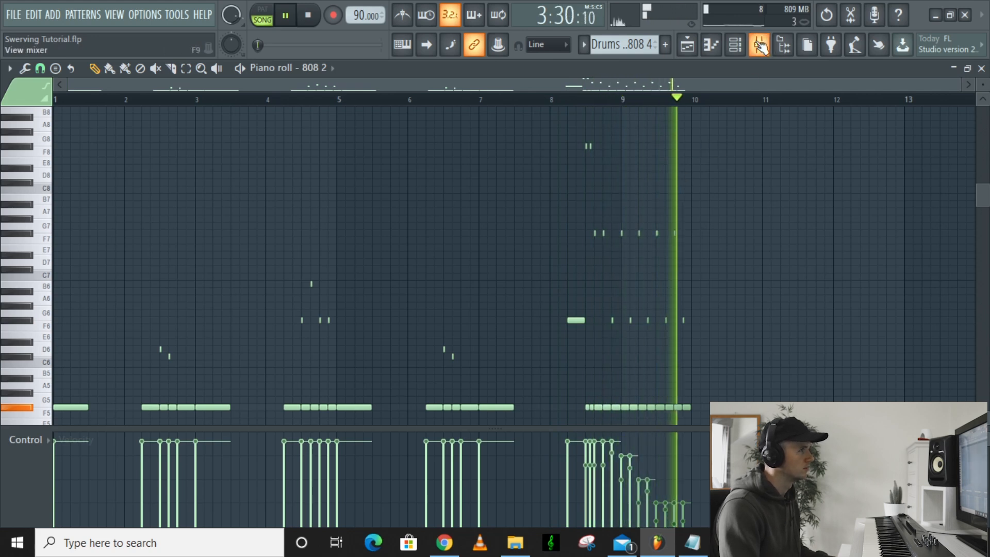
pyautogui.press('space')
# Step: Return to the playlist and review the drum, crash, VOX and tag clips between bars 69 and 109
pyautogui.click(735, 45)
pyautogui.click(689, 42)
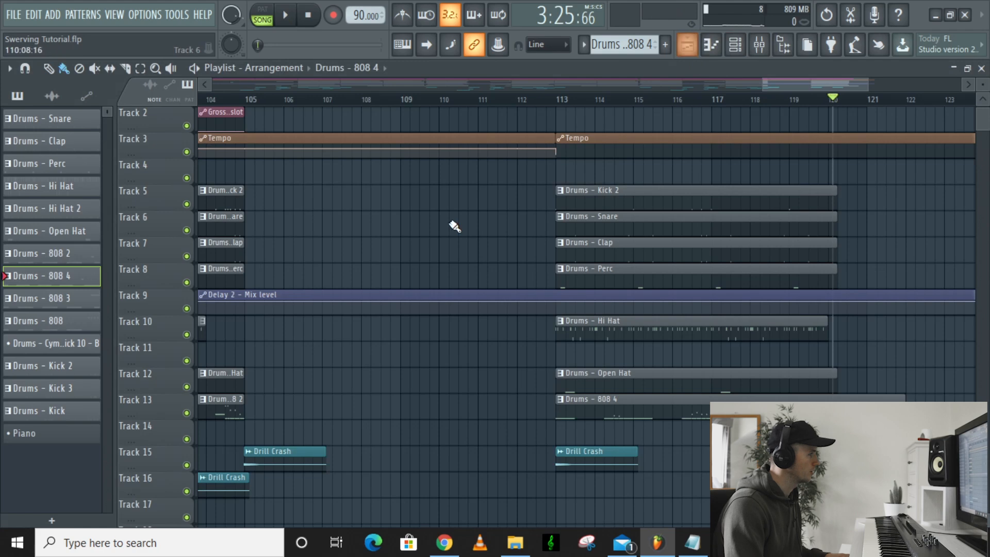
pyautogui.scroll(-4, 523, 212)
pyautogui.hscroll(-3, 391, 309)
pyautogui.scroll(3, 345, 389)
pyautogui.scroll(-2, 342, 393)
pyautogui.scroll(-3, 342, 392)
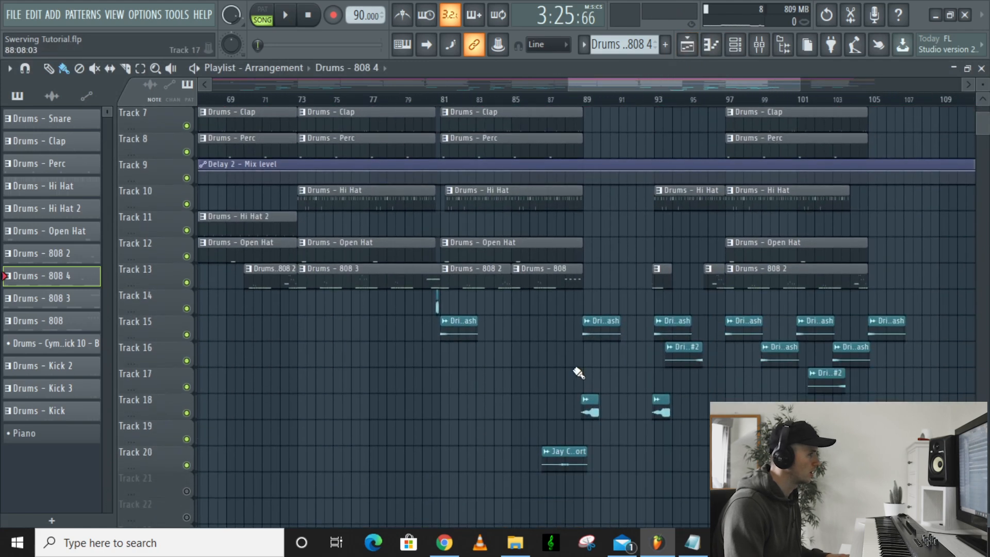
# Step: Inspect the VOX clip's sample settings at bar 89 and play the transition from just after bar 88
pyautogui.scroll(6, 577, 371)
pyautogui.scroll(1, 633, 363)
pyautogui.scroll(3, 634, 362)
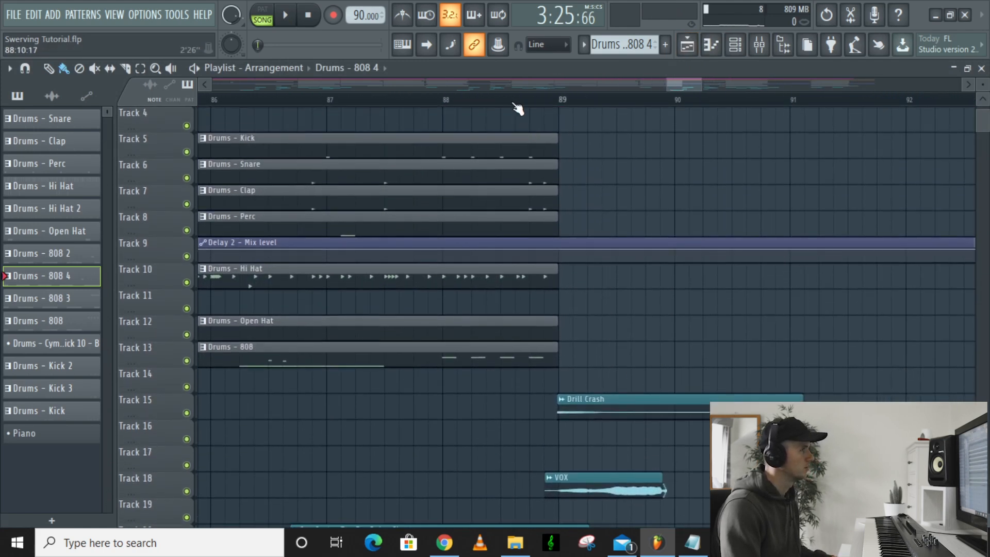
pyautogui.click(471, 102)
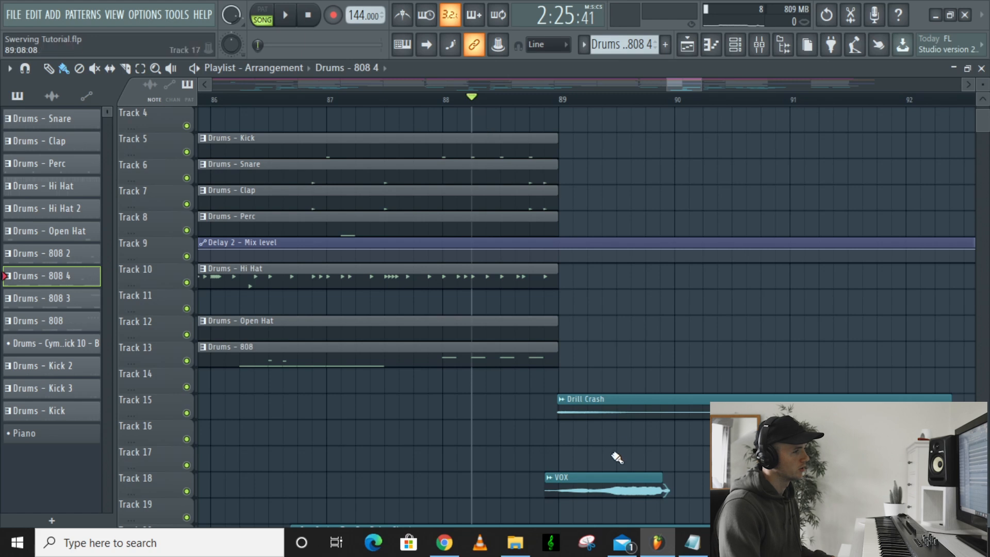
pyautogui.doubleClick(606, 489)
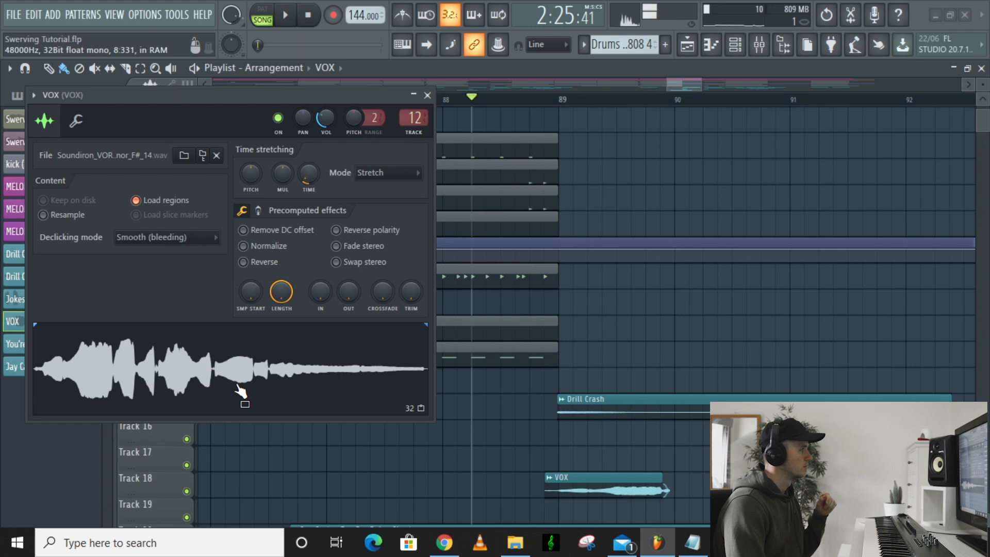
pyautogui.click(427, 96)
pyautogui.click(428, 100)
pyautogui.press('space')
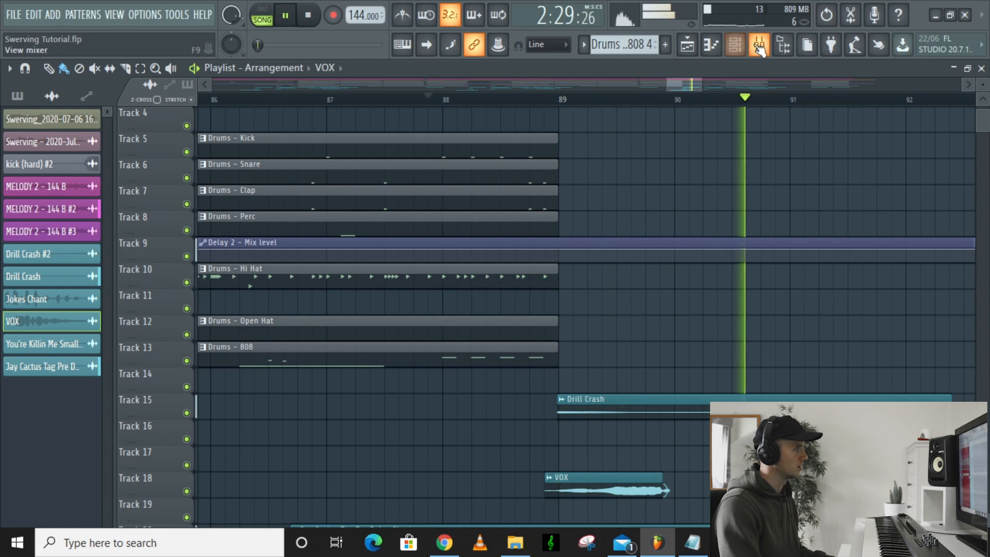
# Step: Review the VOX mixer track's effects: FabFilter Pro-Q 3, ValhallaVintageVerb, Fruity delay 2 and LittleAlterBoy
pyautogui.press('F9')
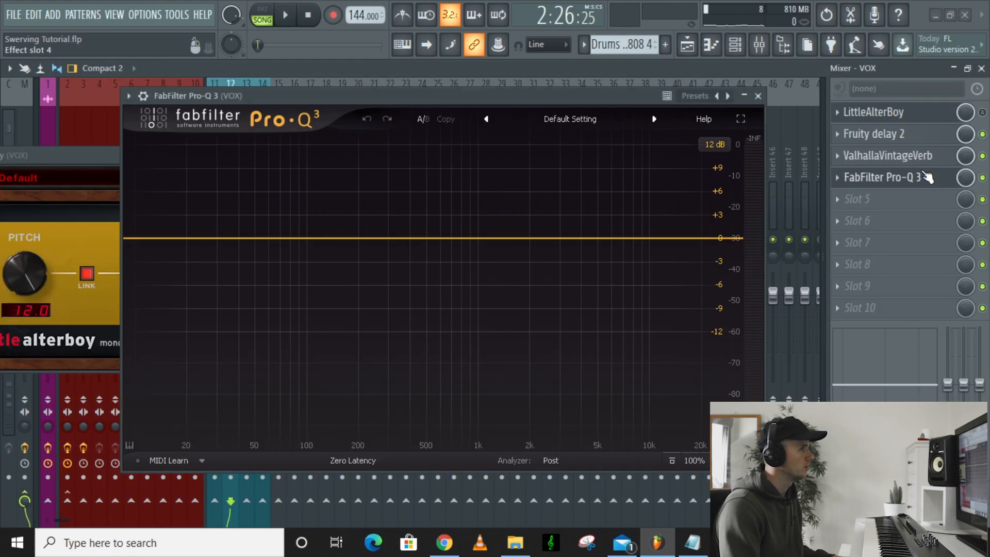
pyautogui.click(758, 96)
pyautogui.click(919, 157)
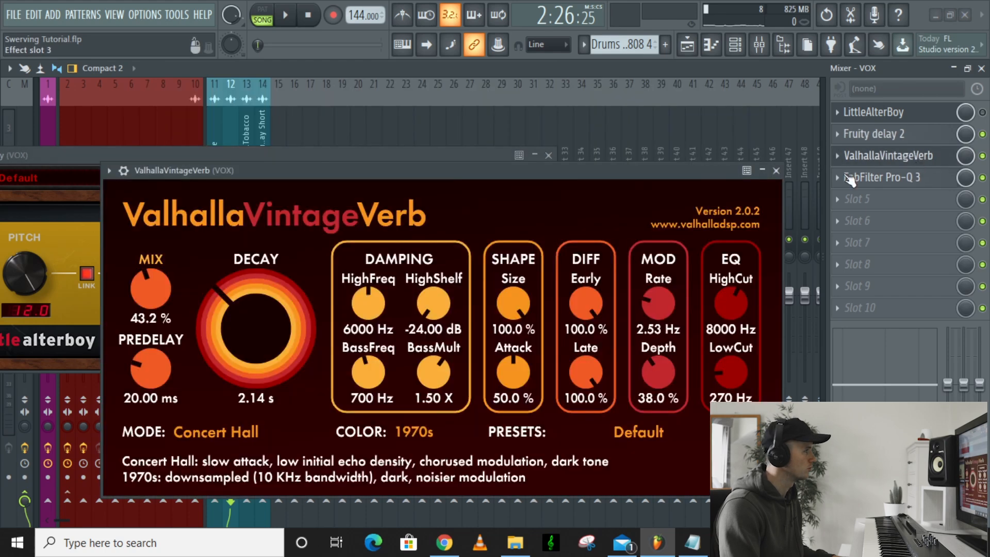
pyautogui.click(776, 170)
pyautogui.click(908, 138)
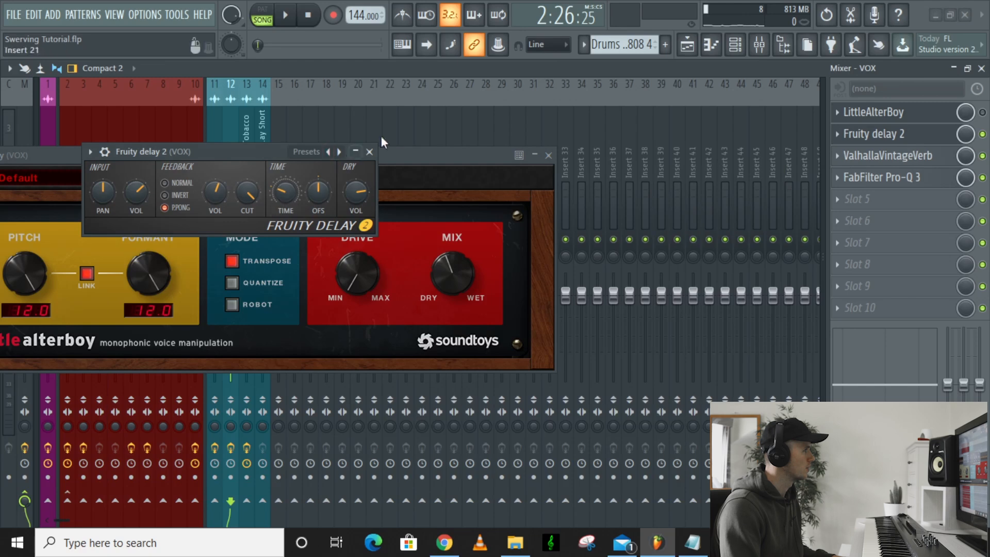
pyautogui.click(369, 151)
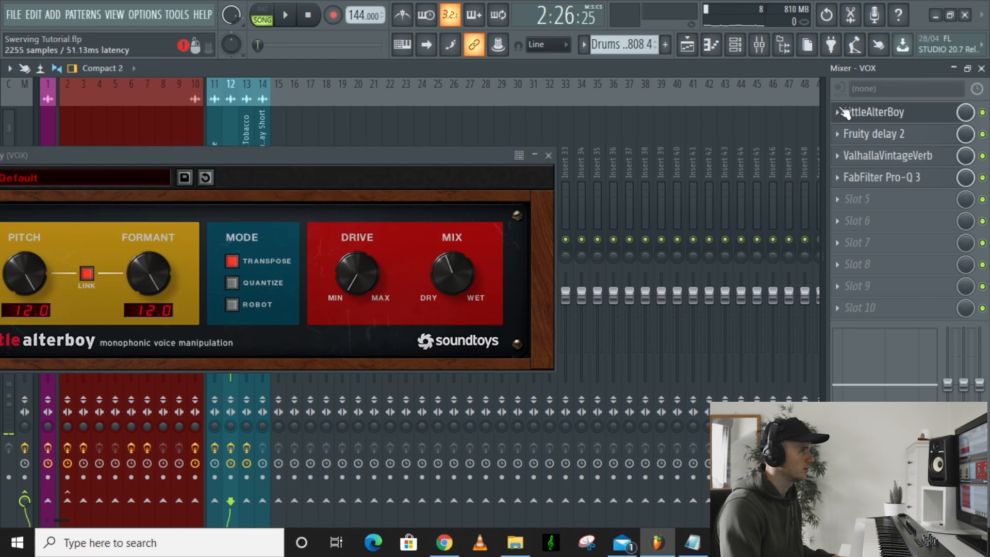
pyautogui.moveTo(247, 171); pyautogui.dragTo(515, 167)
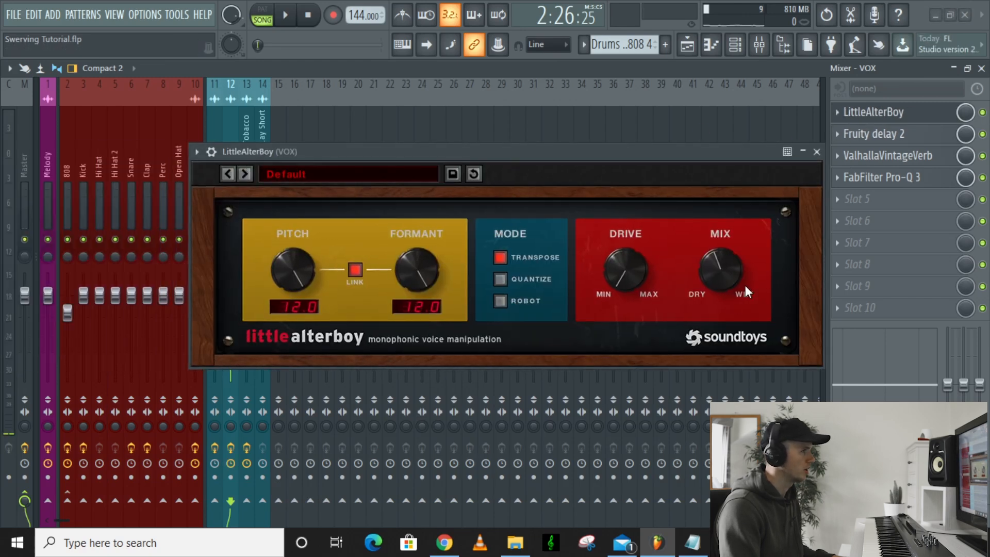
pyautogui.click(803, 151)
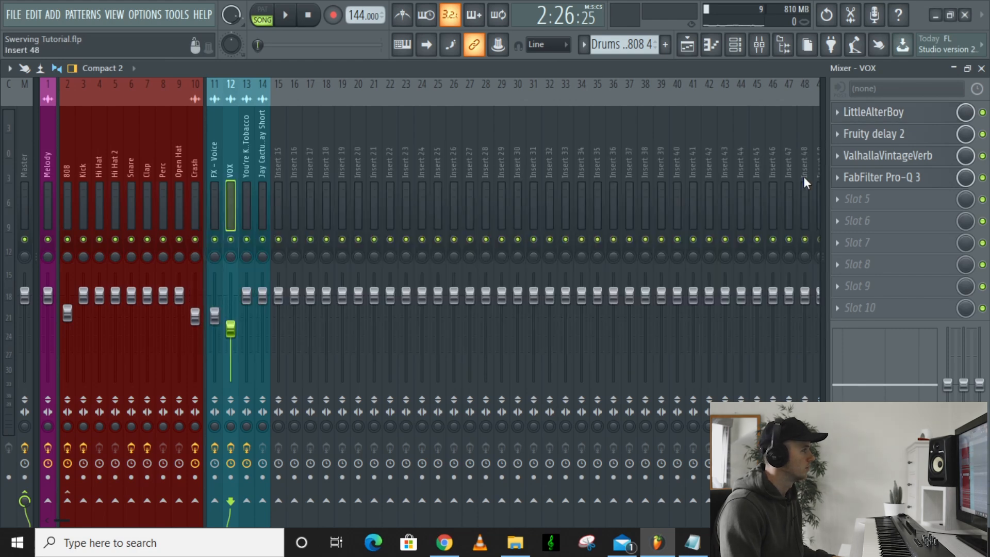
# Step: Replay the transition from bar 88 and review the drum, crash, VOX and tag clips across the playlist up to about bar 98
pyautogui.press('space')
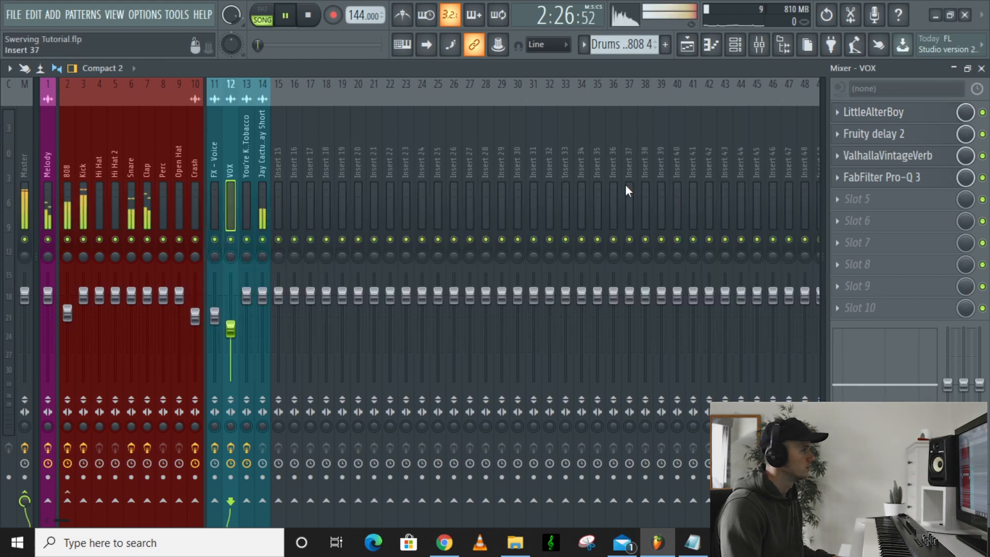
pyautogui.click(686, 46)
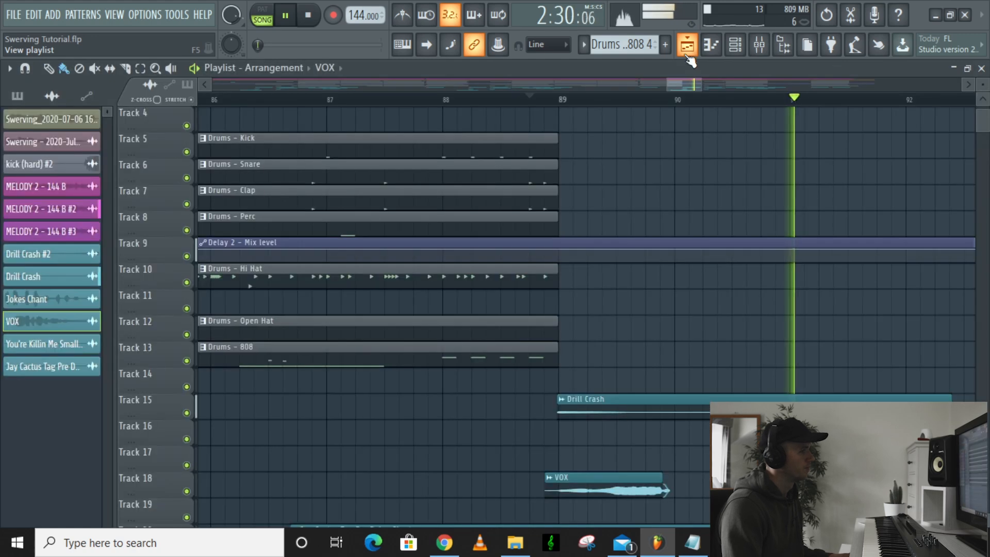
pyautogui.scroll(-2, 725, 357)
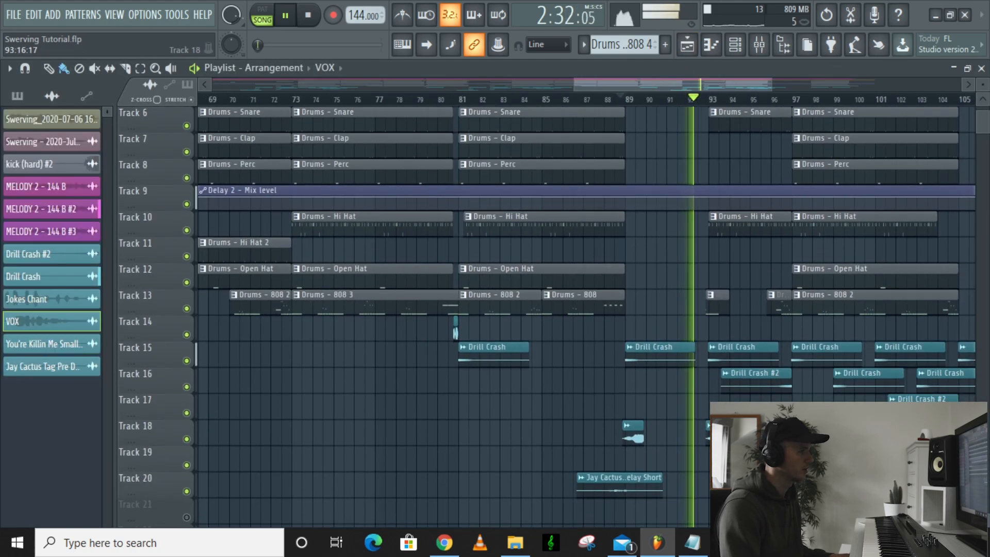
pyautogui.keyDown('ctrl'); pyautogui.scroll(3, 725, 357); pyautogui.keyUp('ctrl')
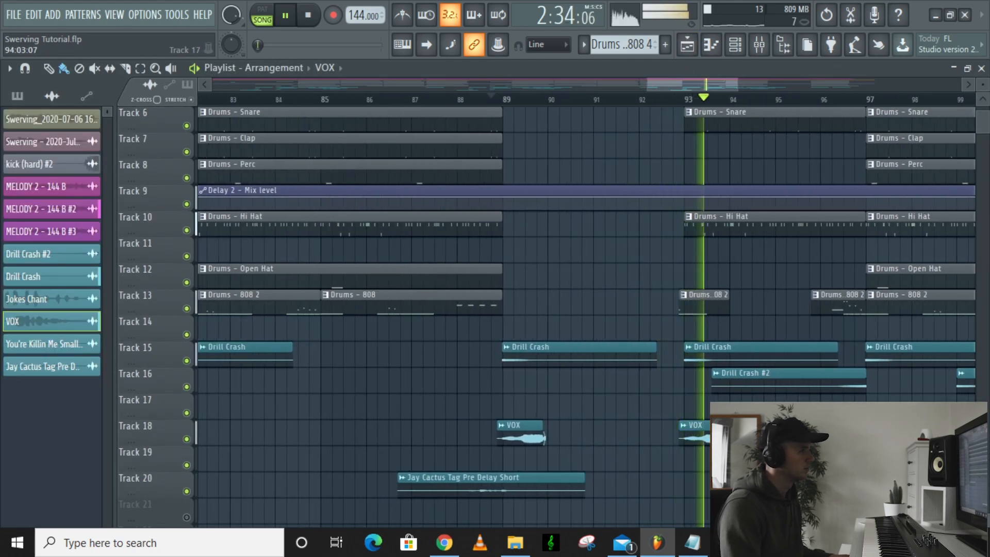
pyautogui.keyDown('ctrl'); pyautogui.scroll(-4, 725, 357); pyautogui.keyUp('ctrl')
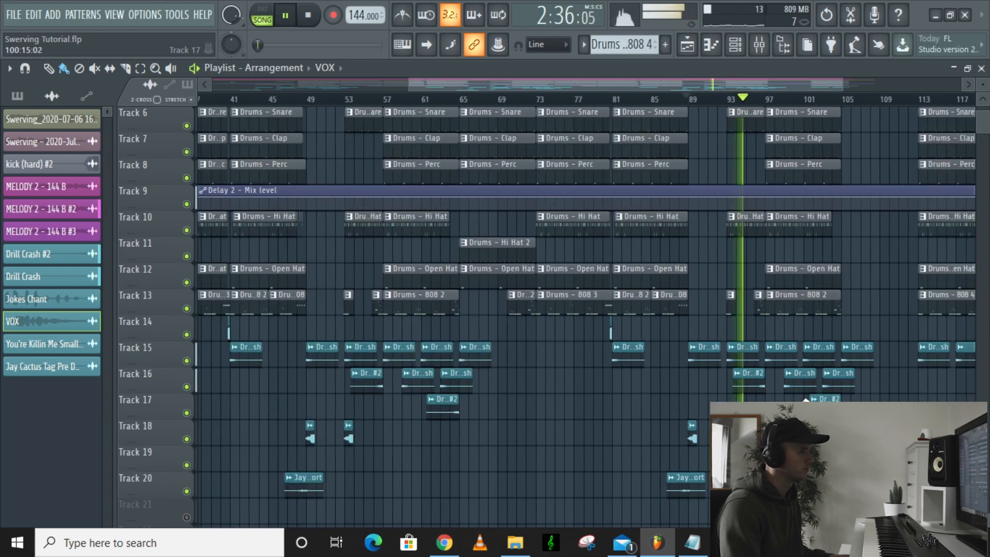
pyautogui.keyDown('alt'); pyautogui.scroll(-4, 820, 361); pyautogui.keyUp('alt')
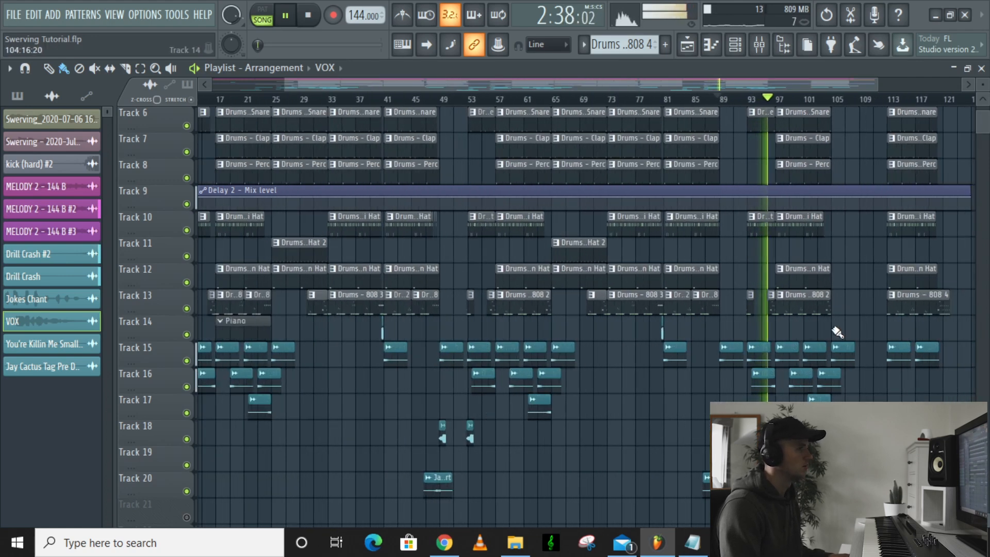
pyautogui.keyDown('ctrl'); pyautogui.scroll(-1, 845, 312); pyautogui.keyUp('ctrl')
pyautogui.keyDown('ctrl'); pyautogui.scroll(1, 846, 313); pyautogui.keyUp('ctrl')
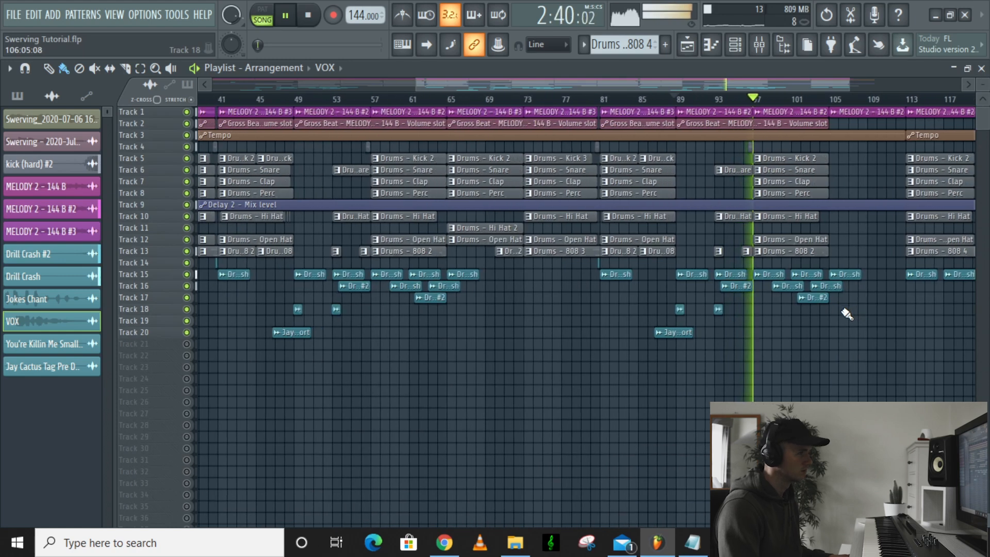
pyautogui.keyDown('alt'); pyautogui.scroll(4, 846, 314); pyautogui.keyUp('alt')
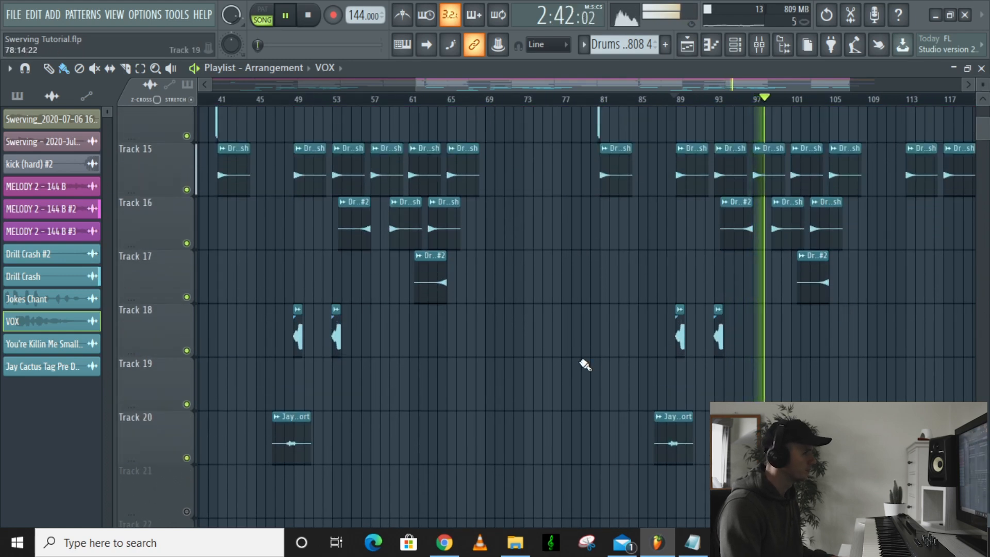
pyautogui.keyDown('alt'); pyautogui.scroll(-3, 585, 361); pyautogui.keyUp('alt')
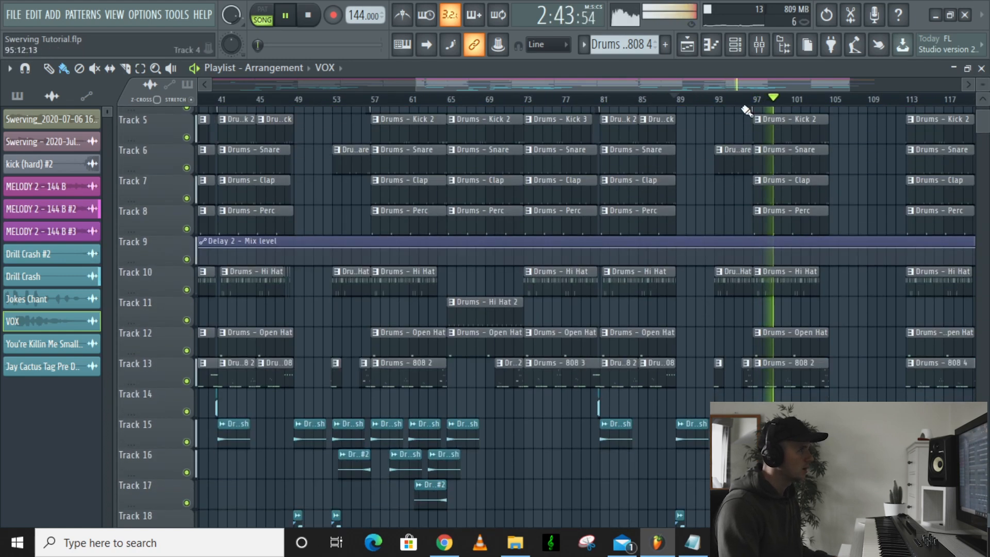
pyautogui.press('space')
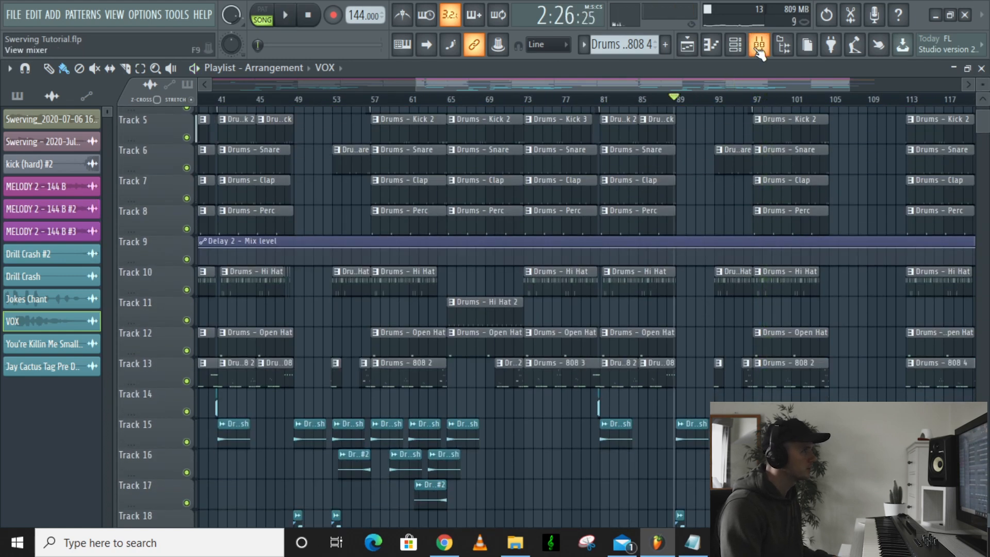
# Step: Open the Fruity soft clipper and Tonal Balance Control on the Master mixer track to examine their settings
pyautogui.click(759, 46)
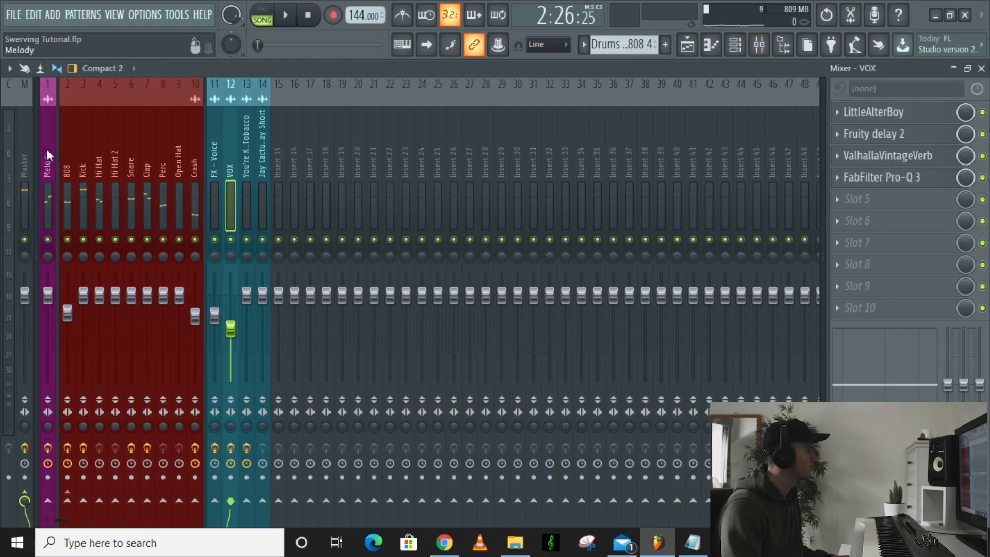
pyautogui.click(28, 148)
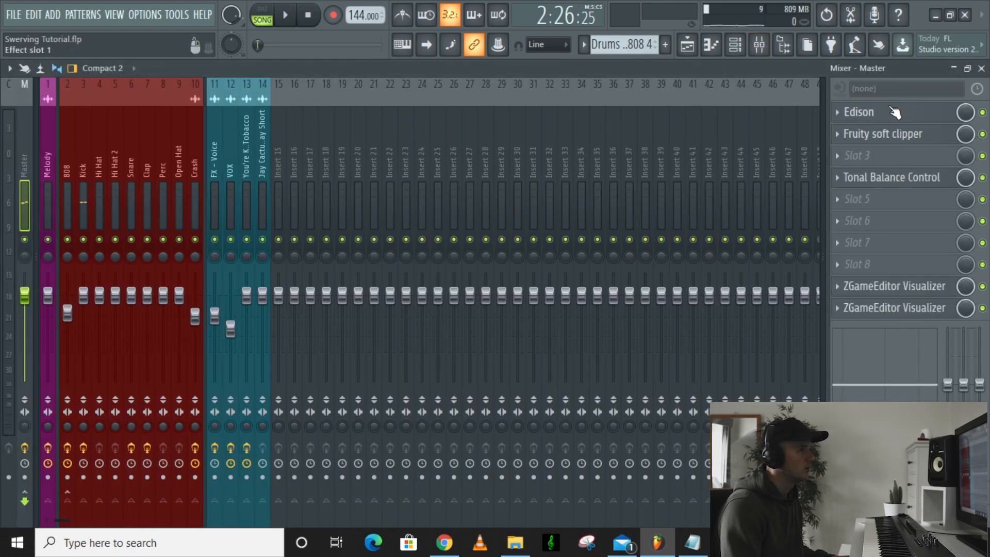
pyautogui.click(912, 135)
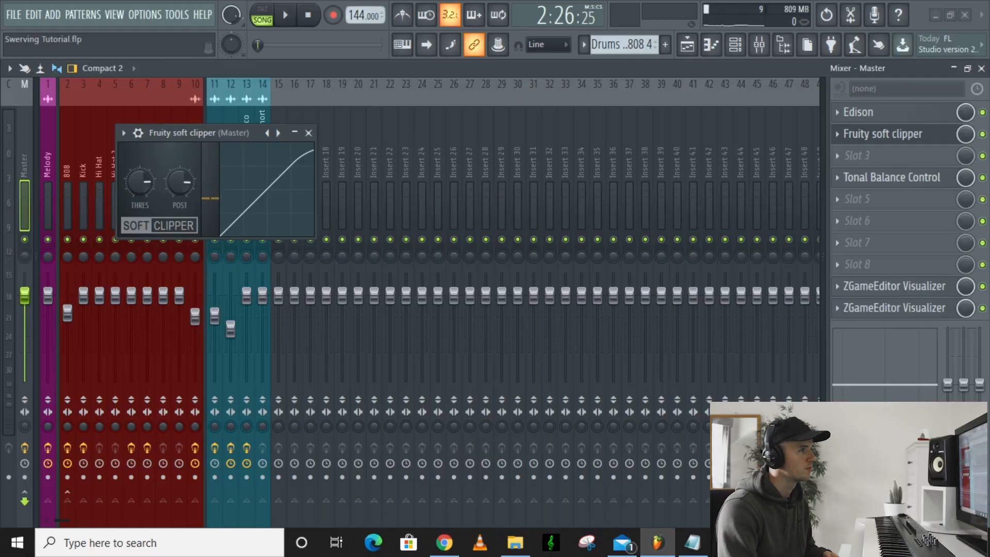
pyautogui.click(893, 183)
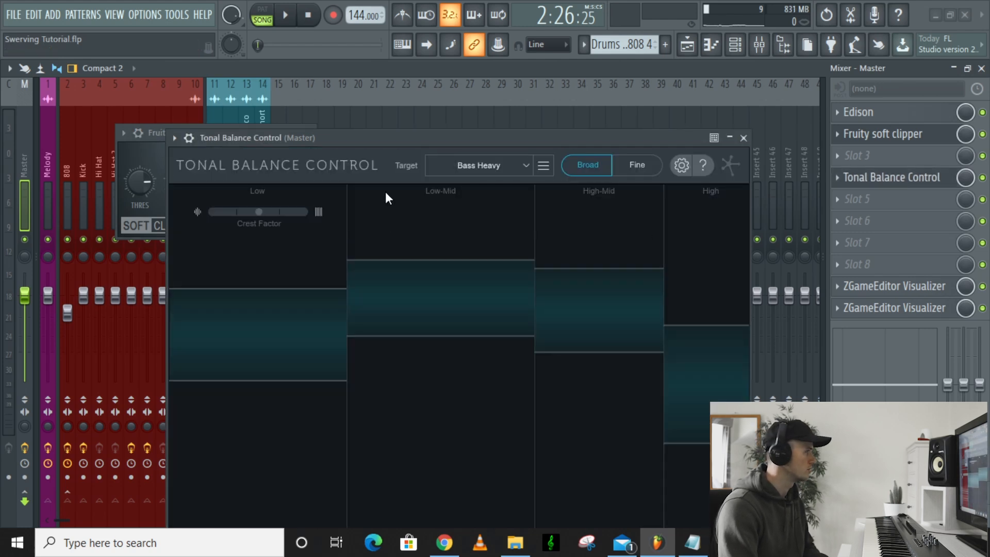
# Step: Review the target curve options in Tonal Balance Control and choose Bass Heavy
pyautogui.moveTo(315, 195)
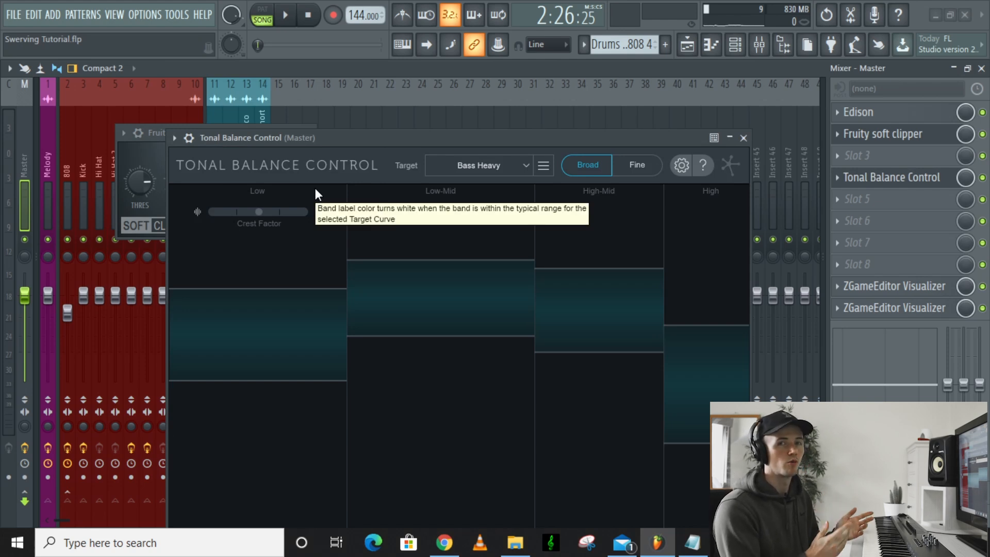
pyautogui.moveTo(348, 137); pyautogui.dragTo(325, 33)
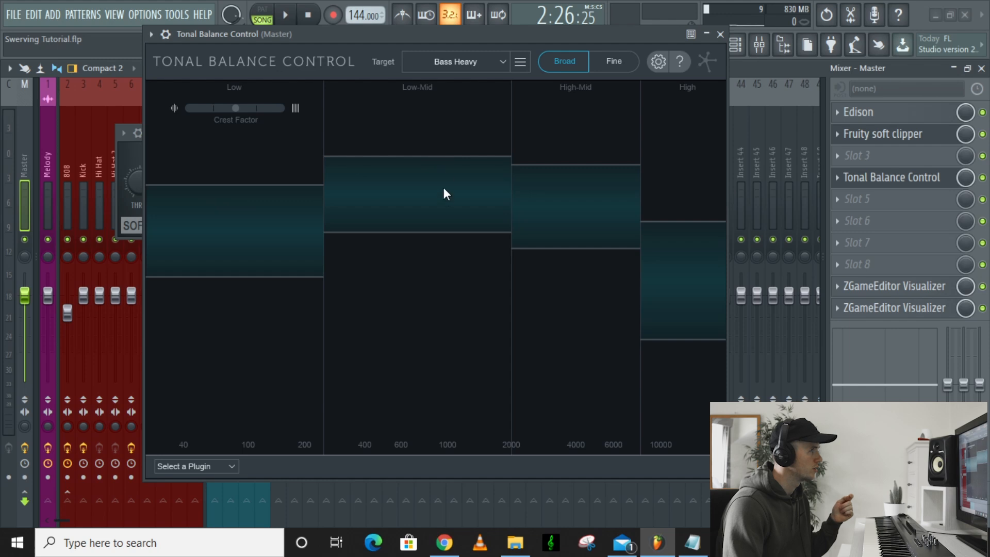
pyautogui.click(451, 63)
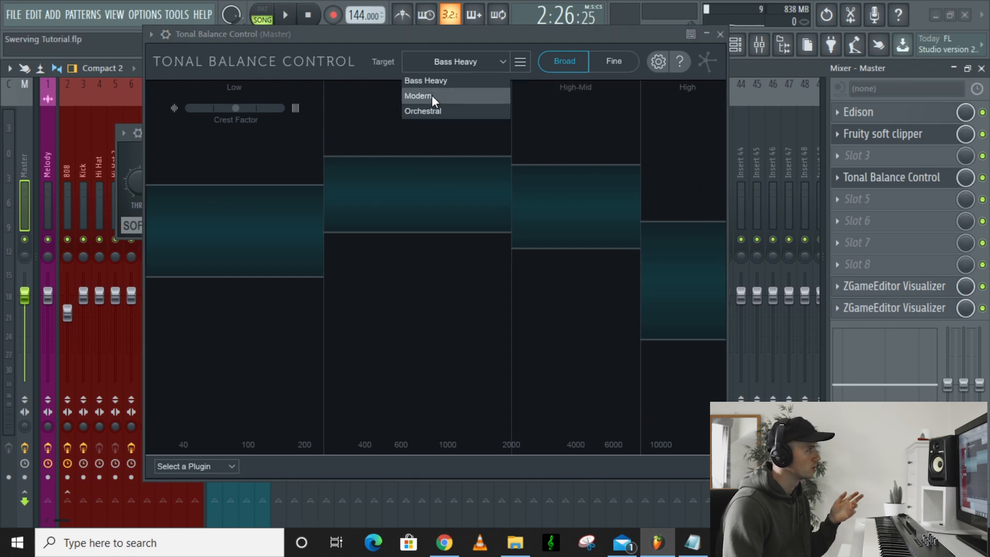
pyautogui.click(437, 80)
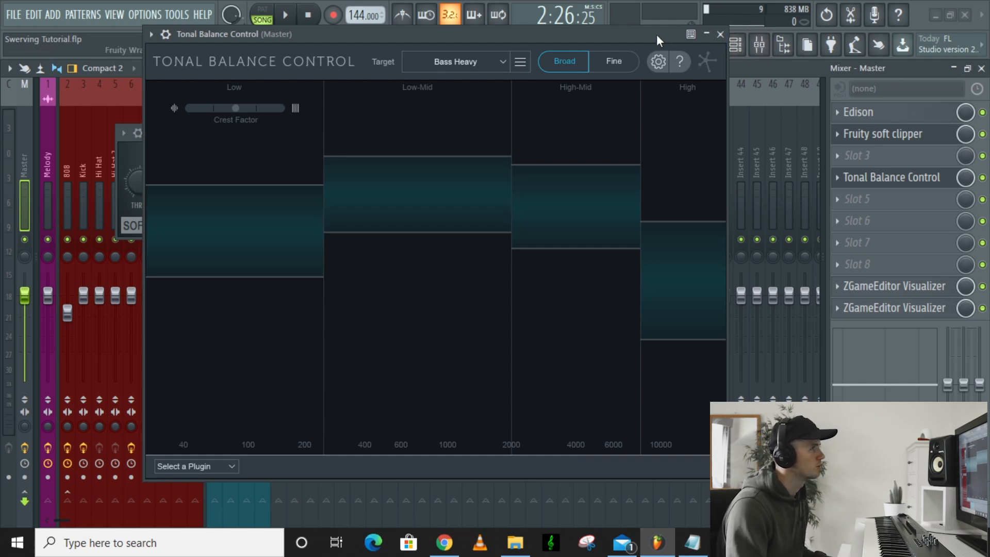
# Step: Play the arrangement from about bar 57 in the playlist and check its frequency bands in Tonal Balance Control against the target ranges
pyautogui.moveTo(661, 36); pyautogui.dragTo(657, 161)
pyautogui.click(691, 45)
pyautogui.moveTo(531, 162); pyautogui.dragTo(800, 142)
pyautogui.click(373, 101)
pyautogui.press('space')
pyautogui.moveTo(621, 138); pyautogui.dragTo(466, 94)
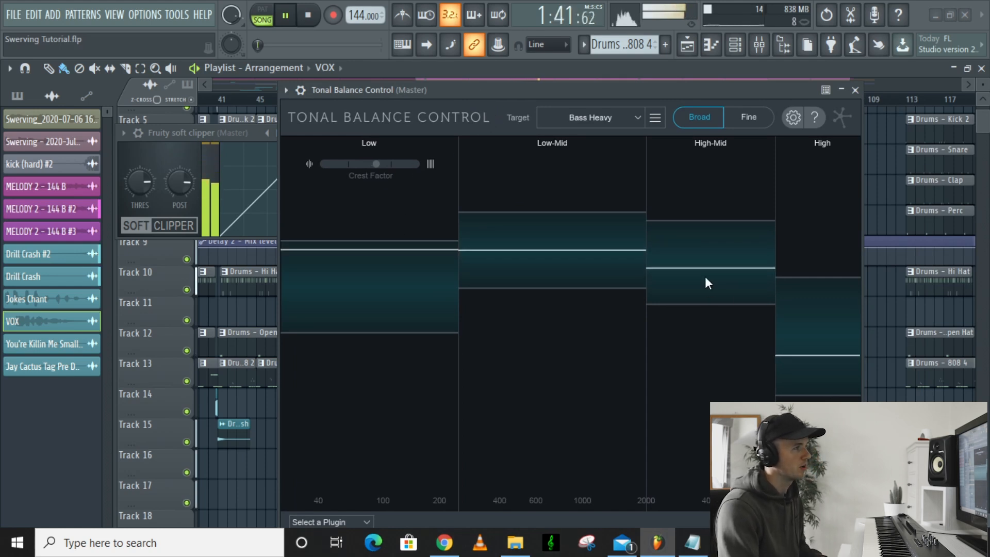
pyautogui.click(292, 21)
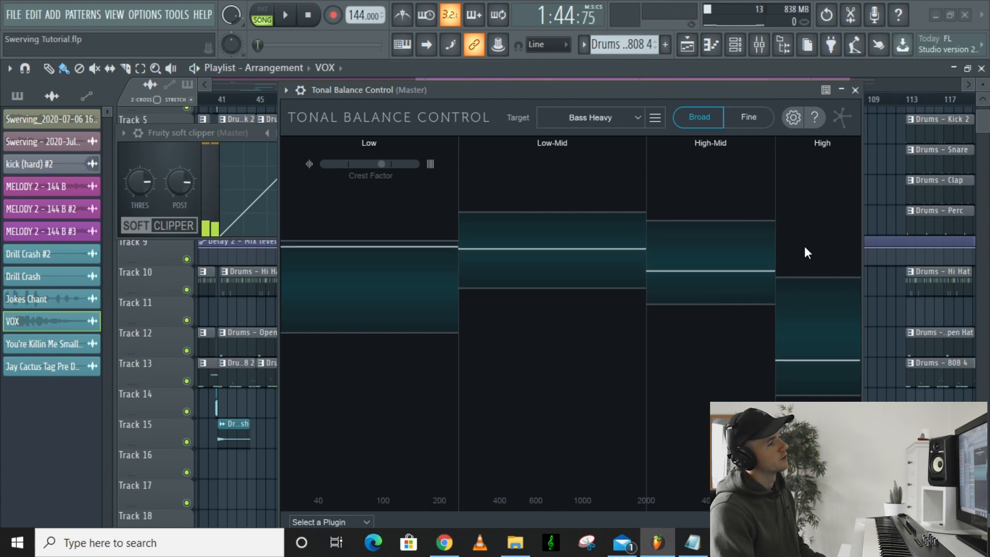